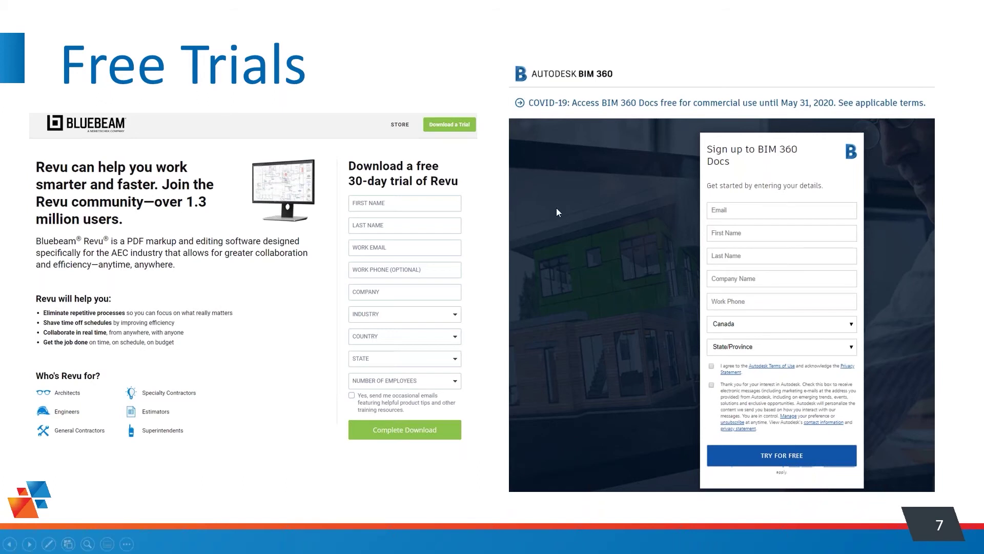
- End the slide show and switch to the BIM 360 Document Management window in Chrome
{"action": "left_click", "coordinate": [471, 259]}
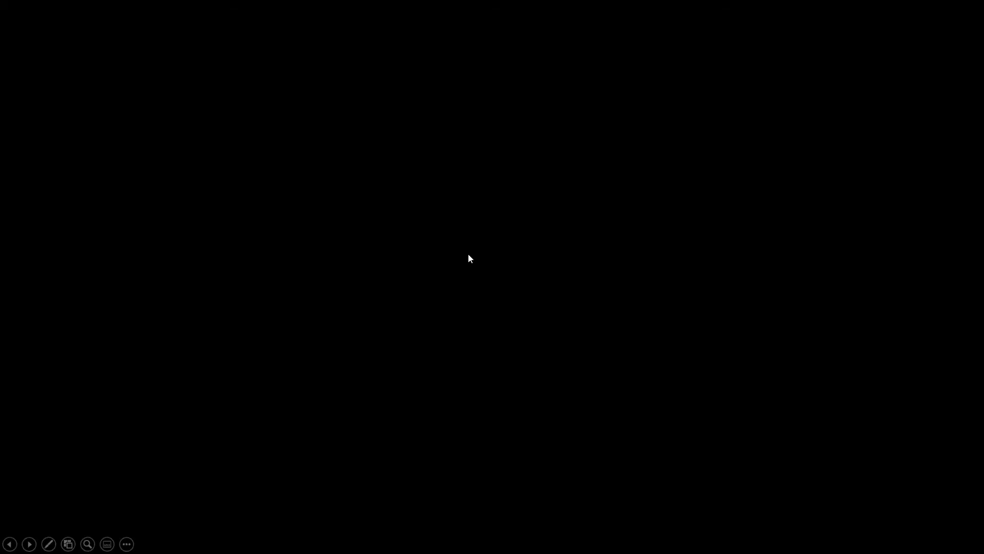
{"action": "left_click", "coordinate": [470, 251]}
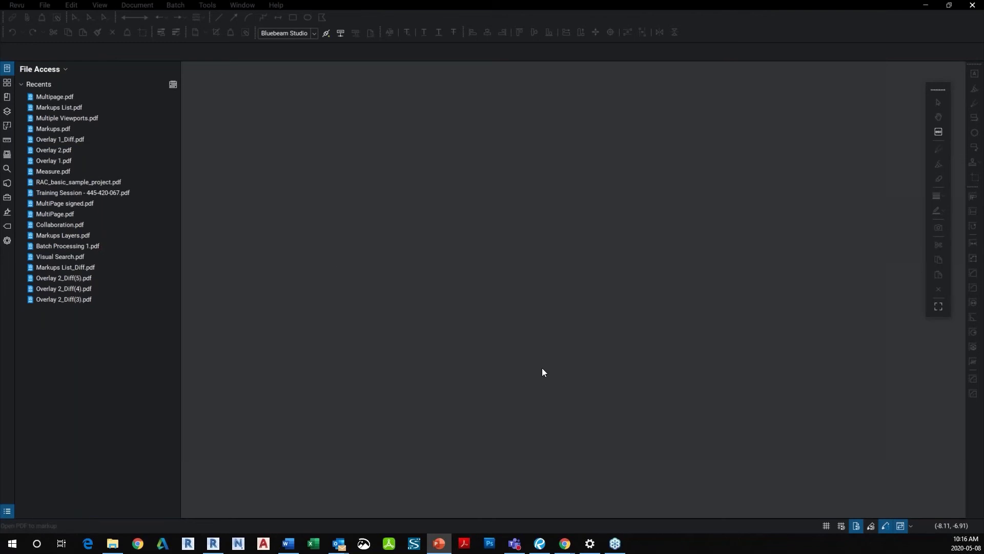
{"action": "mouse_move", "coordinate": [564, 543]}
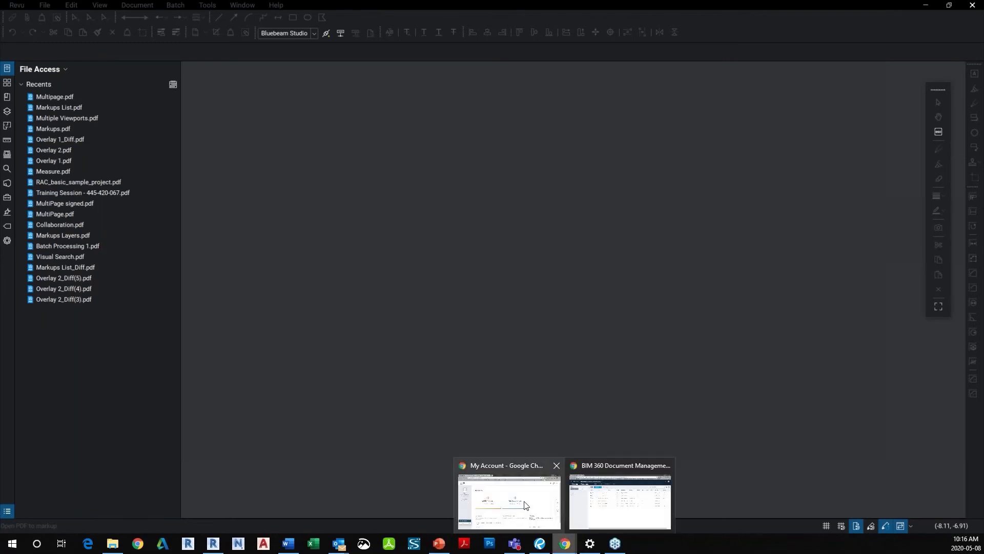
{"action": "left_click", "coordinate": [599, 506]}
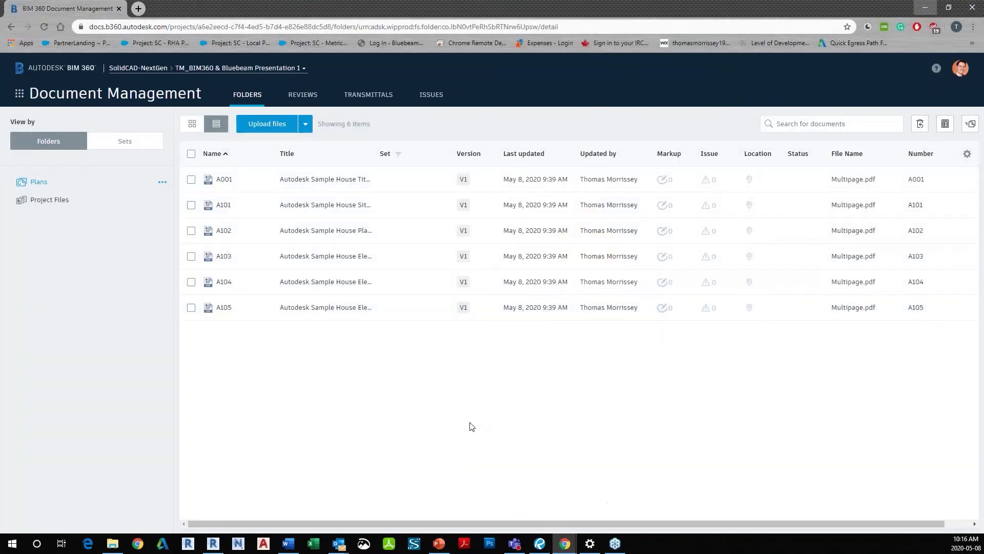
- Go to BIM 360 Account Admin and look through the account's project directory
{"action": "left_click", "coordinate": [19, 96]}
{"action": "left_click", "coordinate": [39, 204]}
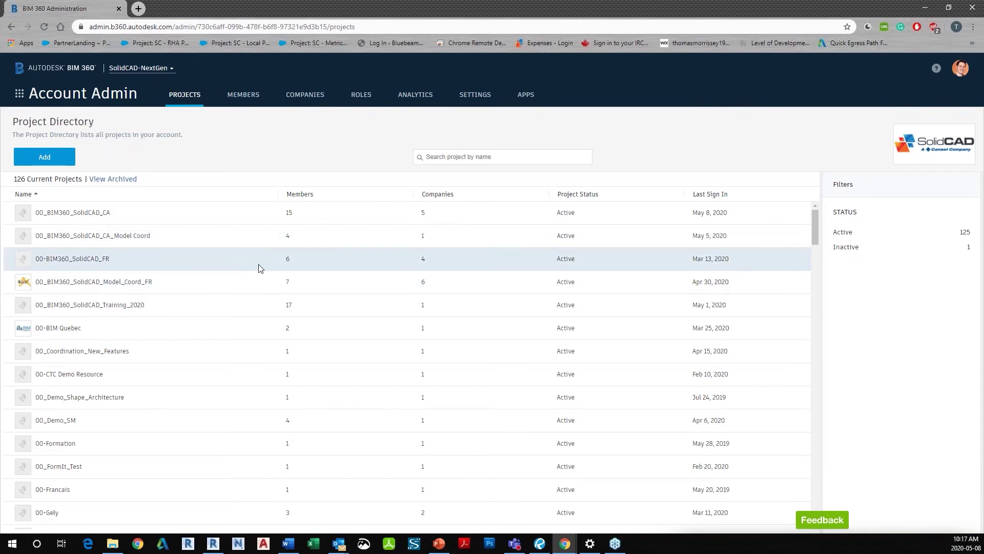
{"action": "scroll", "coordinate": [237, 283], "scroll_direction": "down", "scroll_amount": 10}
{"action": "scroll", "coordinate": [126, 336], "scroll_direction": "down", "scroll_amount": 10}
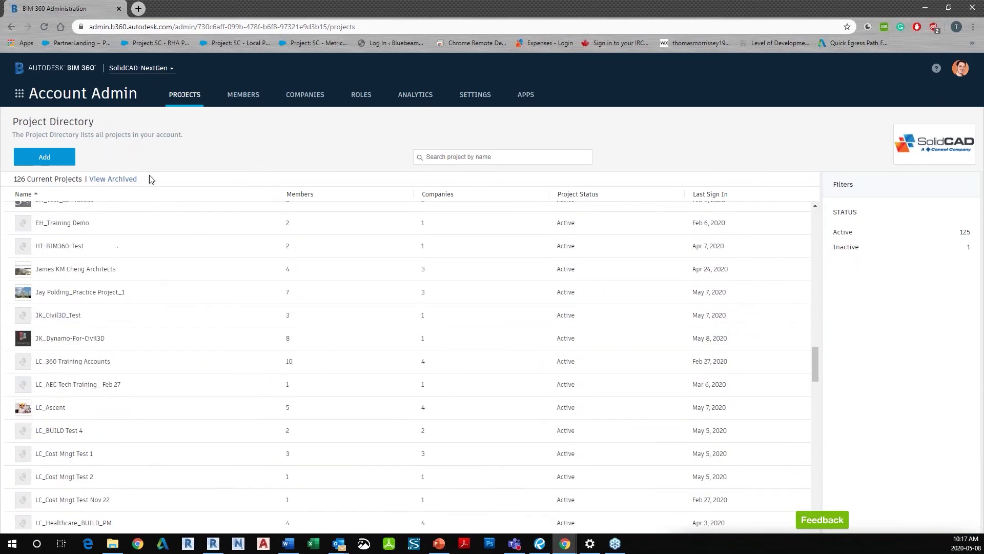
- Start a new project profile and name the project TM_Bluebeam BIM360
{"action": "left_click", "coordinate": [49, 162]}
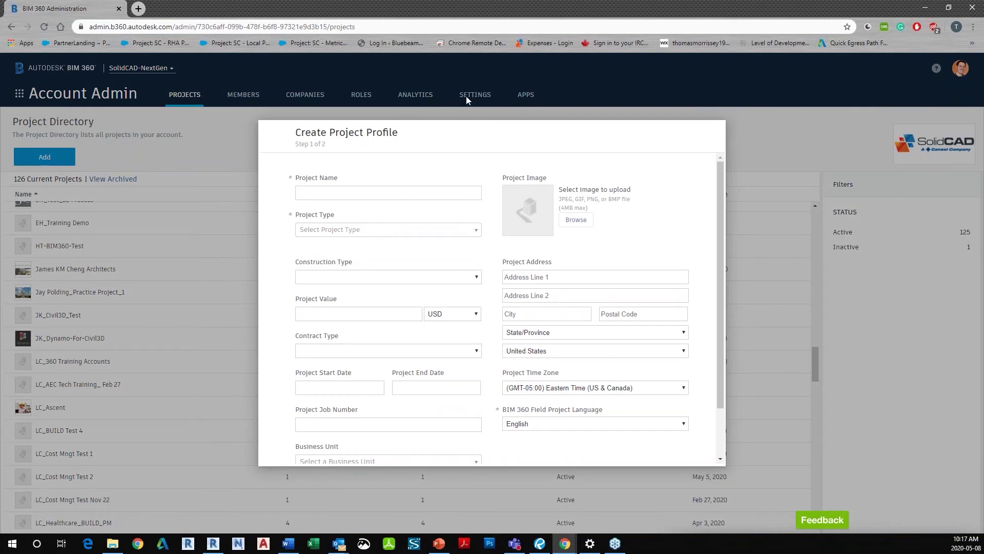
{"action": "left_click", "coordinate": [360, 193]}
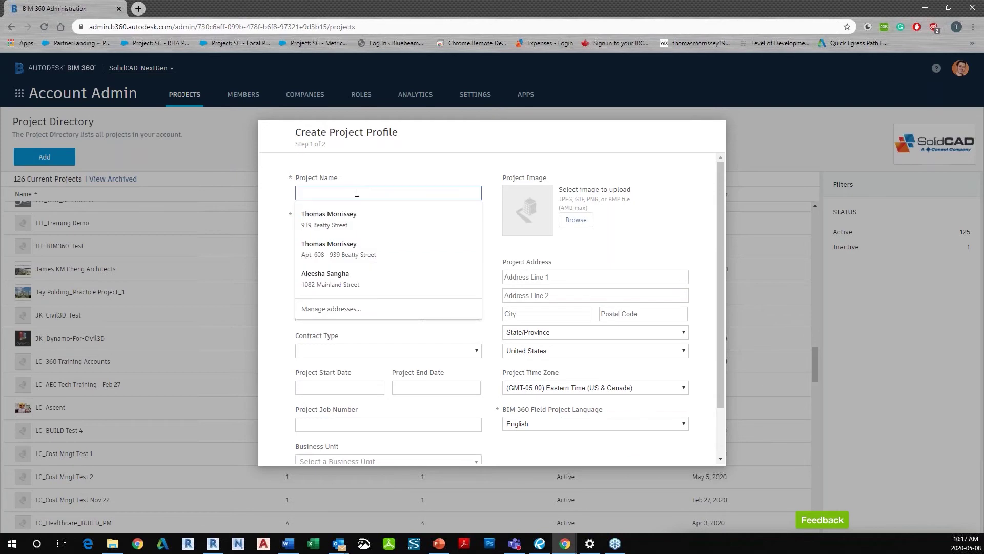
{"action": "type", "text": "Bluebem am"}
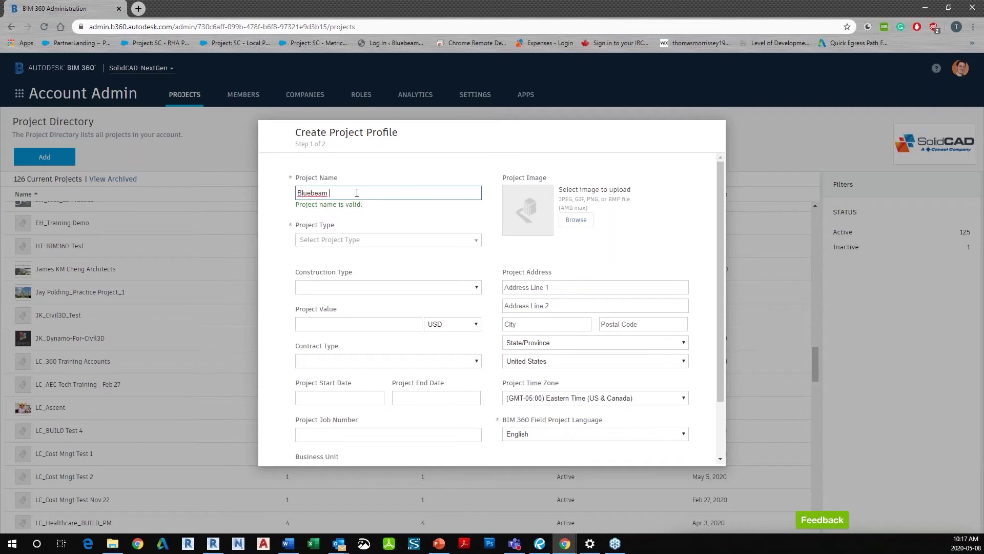
{"action": "type", "text": " BIM360"}
{"action": "key", "text": "BackSpace"}
{"action": "key", "text": "Home"}
{"action": "type", "text": "TM_"}
- Set the project type to Demonstration Project from the Sample Projects group
{"action": "left_click", "coordinate": [385, 240]}
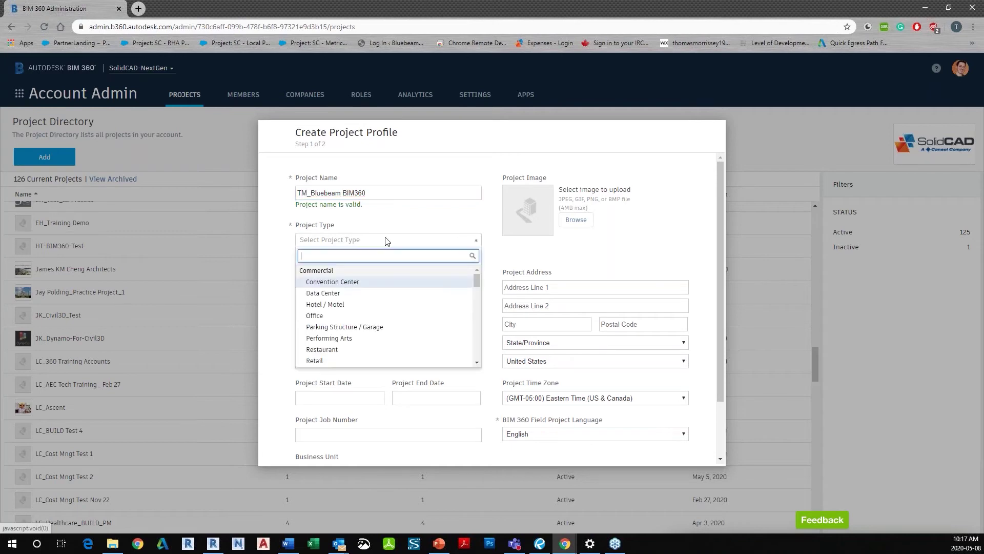
{"action": "scroll", "coordinate": [362, 339], "scroll_direction": "down", "scroll_amount": 5}
{"action": "scroll", "coordinate": [362, 339], "scroll_direction": "down", "scroll_amount": 5}
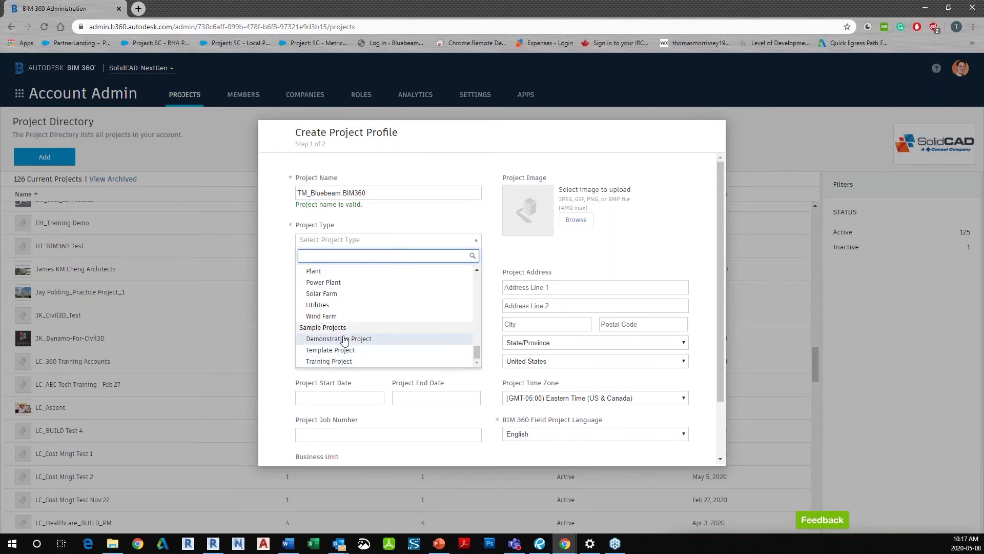
{"action": "left_click", "coordinate": [346, 339]}
- Fill in the project's street address, city and postal code from a saved autofill address
{"action": "left_click", "coordinate": [563, 289]}
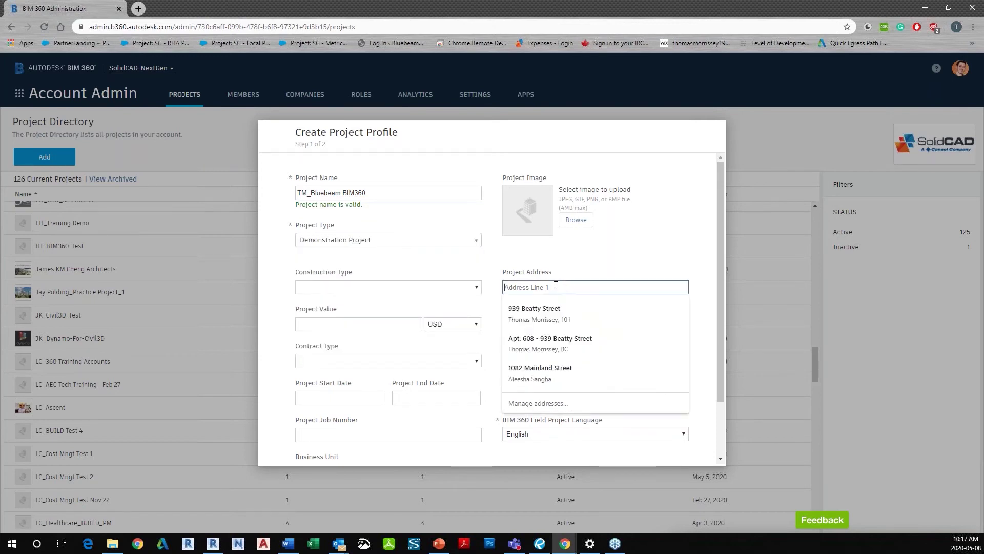
{"action": "left_click", "coordinate": [551, 306]}
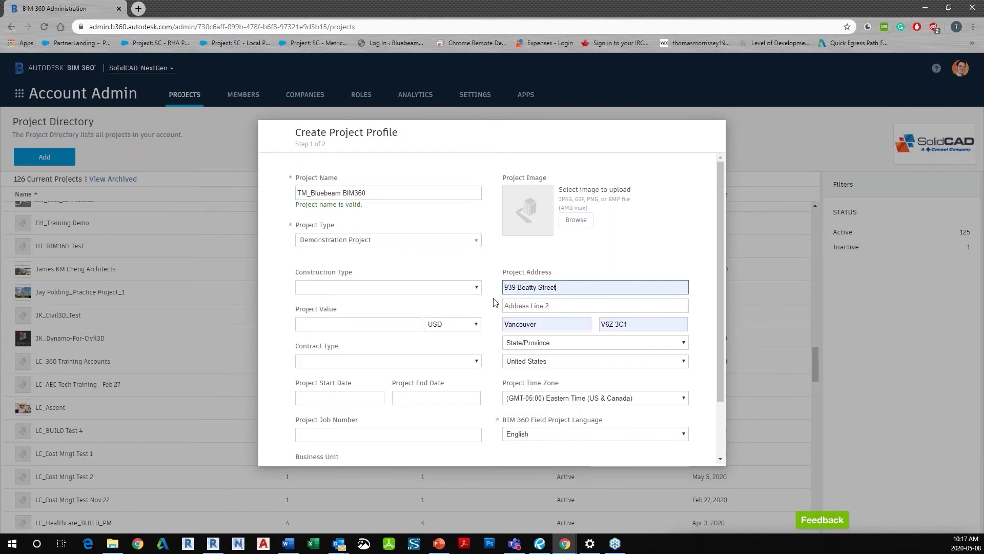
{"action": "left_click", "coordinate": [546, 345]}
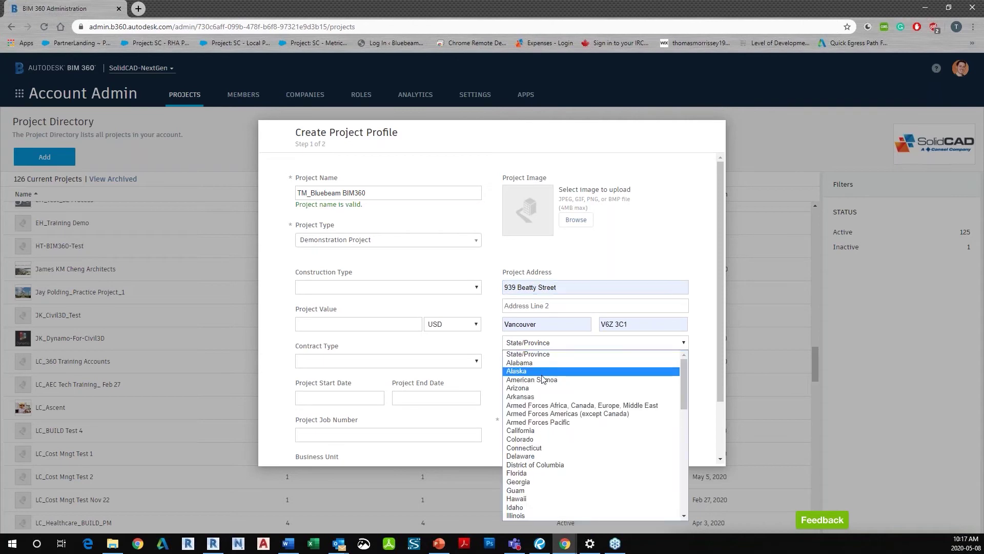
{"action": "left_click", "coordinate": [635, 353]}
- Set the project address country to Canada and the province to British Columbia
{"action": "left_click", "coordinate": [554, 357]}
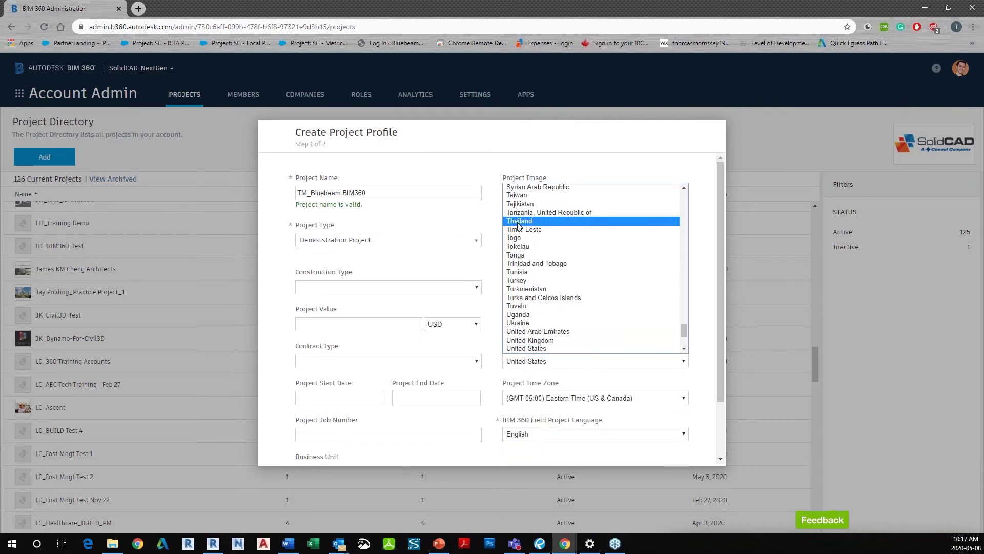
{"action": "scroll", "coordinate": [635, 271], "scroll_direction": "up", "scroll_amount": 10}
{"action": "left_click_drag", "start_coordinate": [684, 271], "coordinate": [665, 195]}
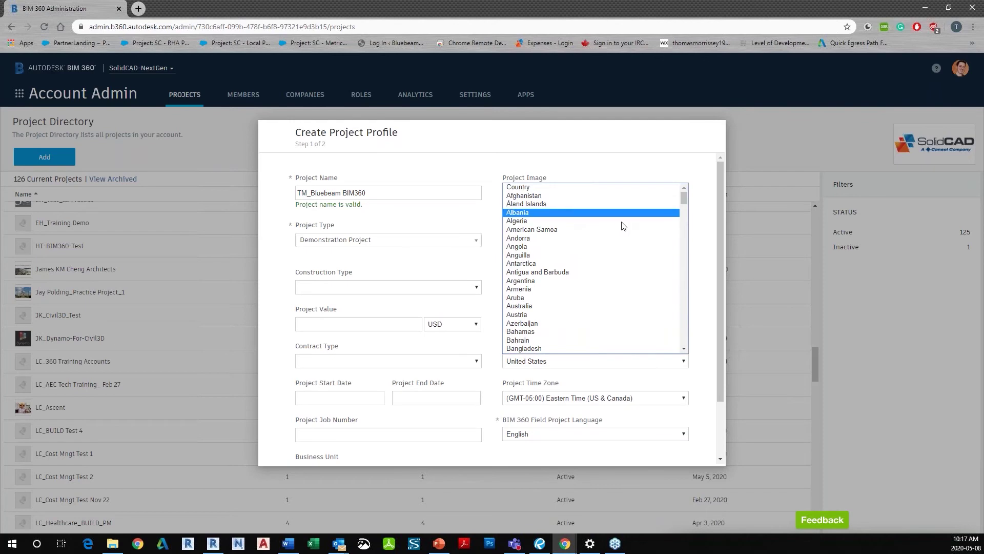
{"action": "scroll", "coordinate": [615, 236], "scroll_direction": "down", "scroll_amount": 10}
{"action": "scroll", "coordinate": [581, 265], "scroll_direction": "up", "scroll_amount": 6}
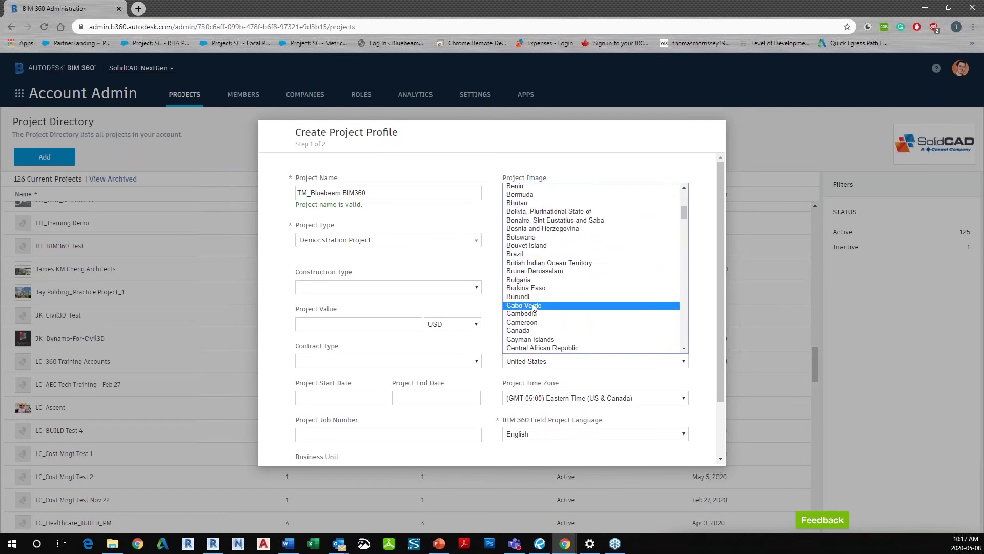
{"action": "left_click", "coordinate": [527, 331]}
{"action": "left_click", "coordinate": [544, 348]}
{"action": "left_click", "coordinate": [542, 371]}
- Set the project time zone to (GMT-08:00) Pacific Time (US & Canada) and save the profile to continue to service activation
{"action": "left_click", "coordinate": [619, 401]}
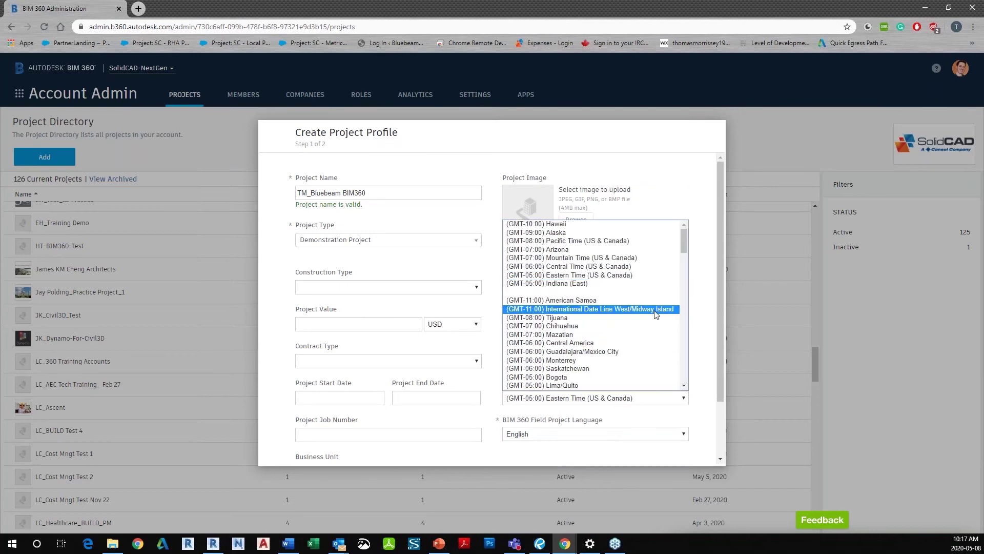
{"action": "left_click", "coordinate": [583, 241]}
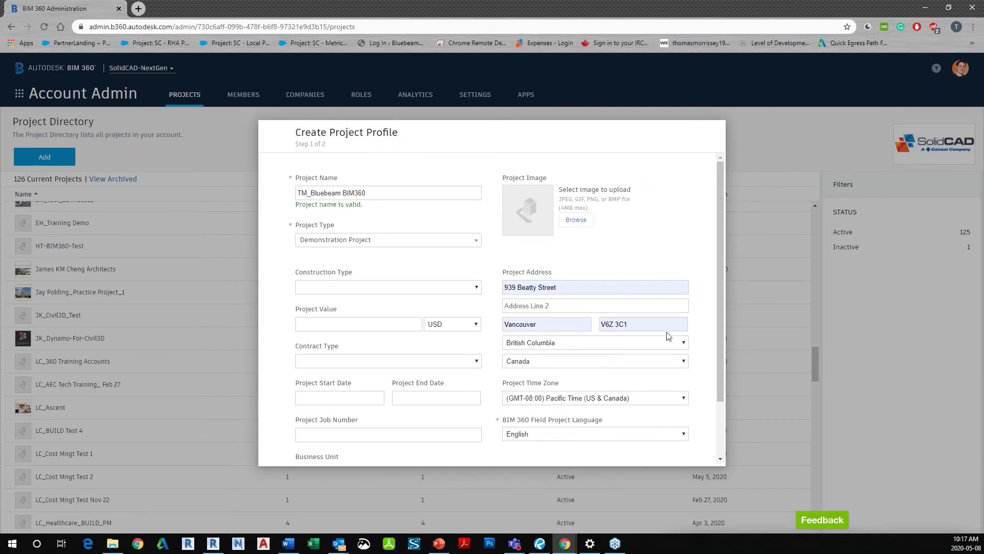
{"action": "left_click_drag", "start_coordinate": [722, 274], "coordinate": [724, 348]}
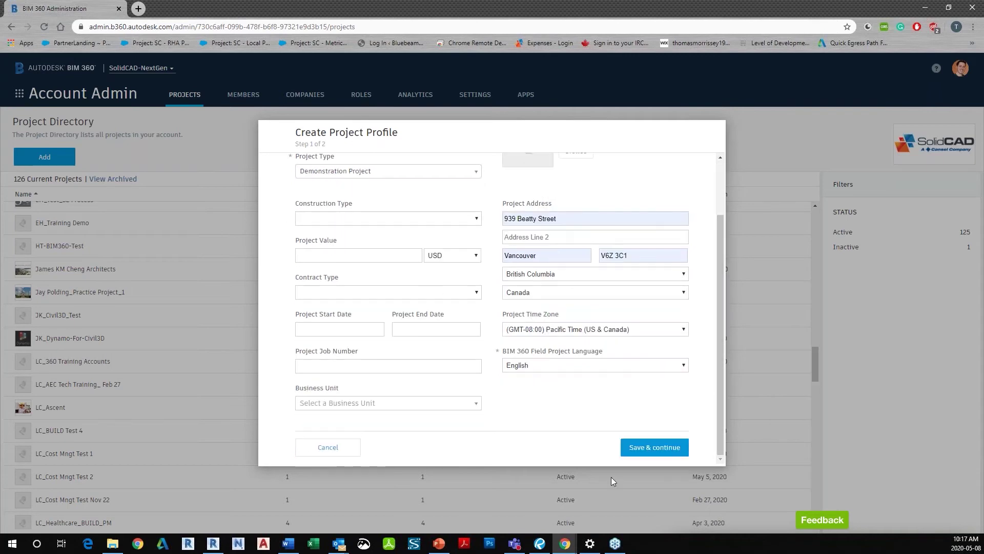
{"action": "left_click", "coordinate": [635, 449]}
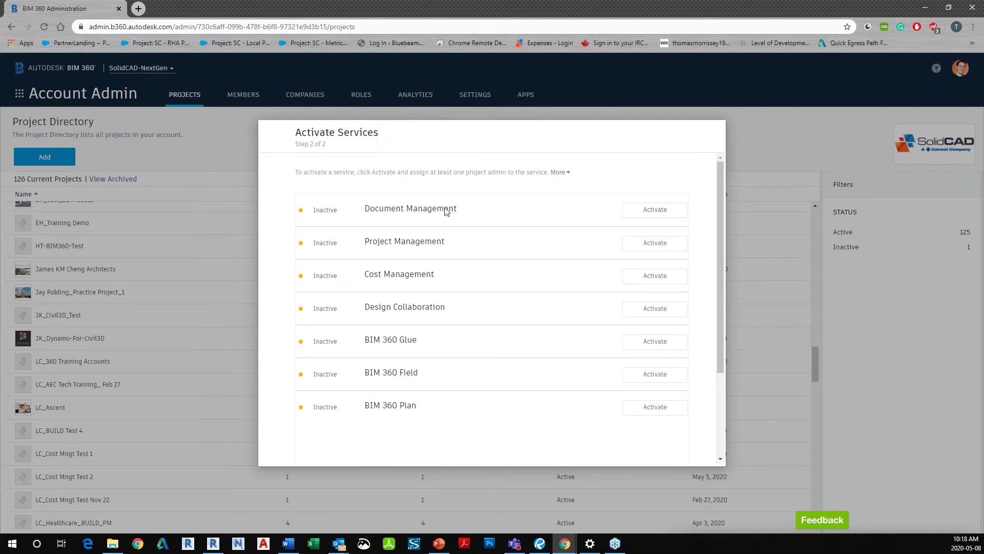
- Start activating the Document Management service and enter the project administrator's e-mail address
{"action": "left_click", "coordinate": [650, 208]}
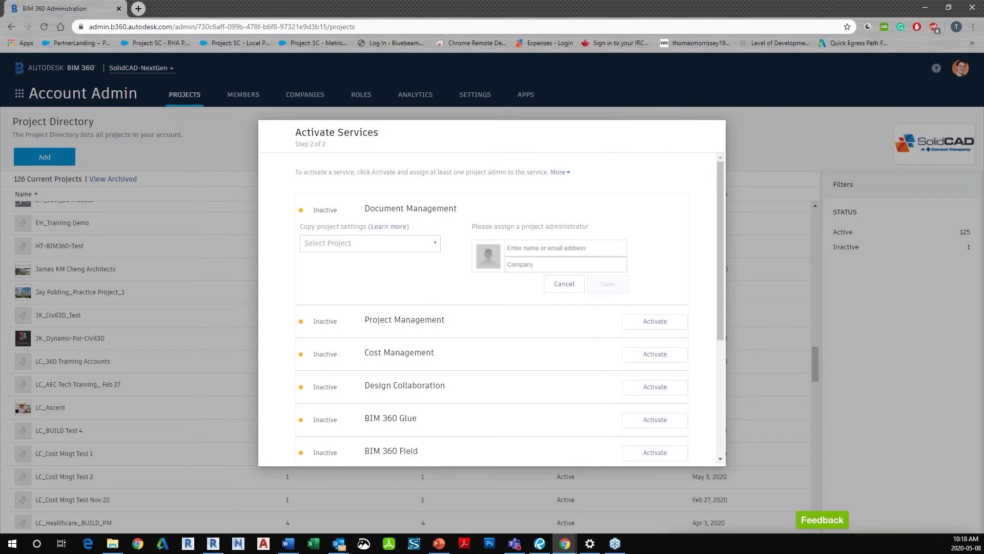
{"action": "left_click", "coordinate": [560, 248]}
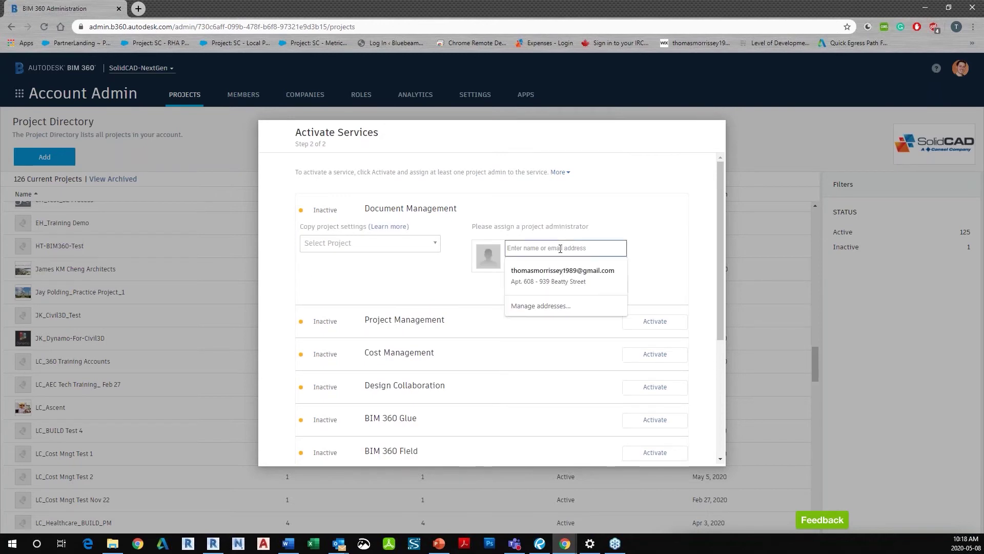
{"action": "type", "text": "thomas.morr"}
{"action": "key", "text": "Down"}
{"action": "key", "text": "Return"}
- Set the administrator's company to solidCAD-NextGen and save the Document Management administrator assignment
{"action": "left_click", "coordinate": [530, 266]}
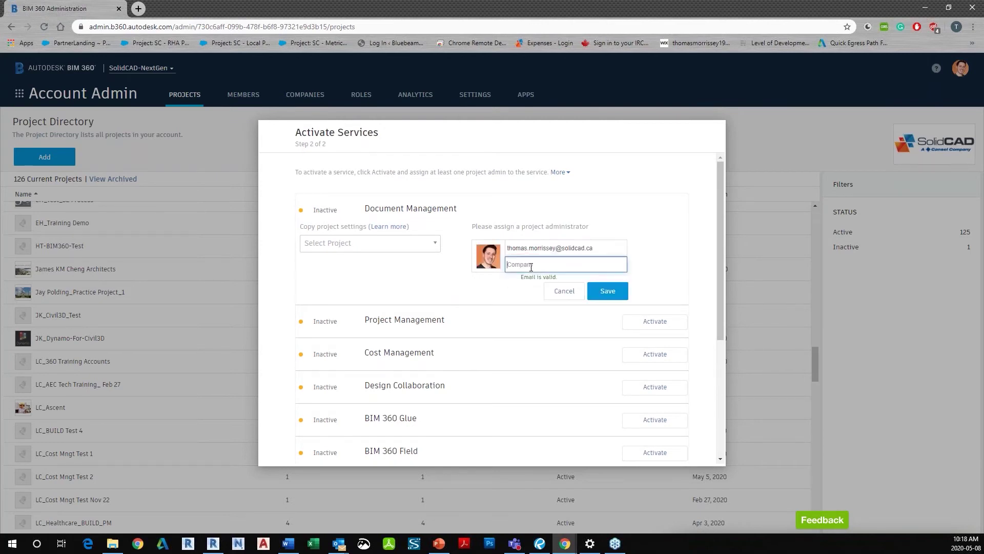
{"action": "type", "text": "soli"}
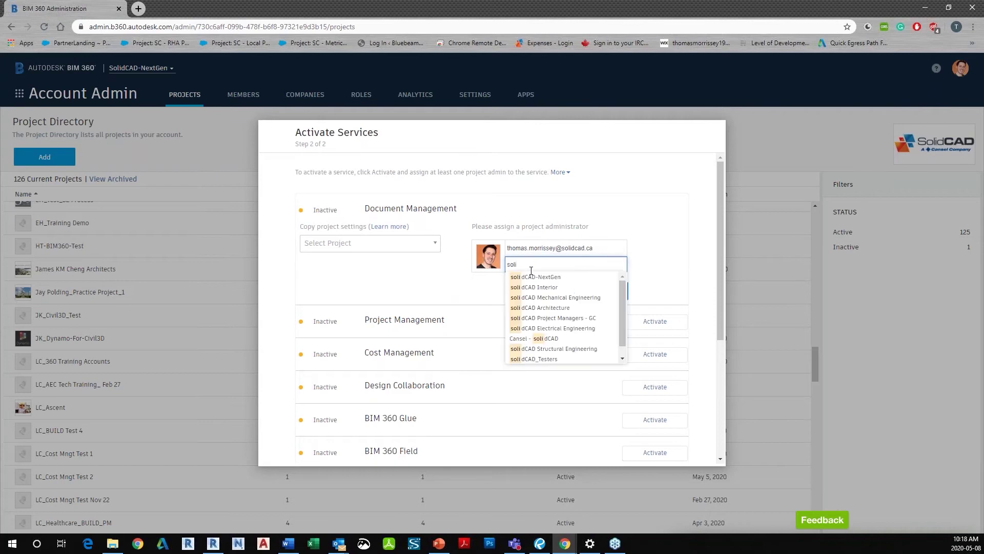
{"action": "type", "text": "d"}
{"action": "left_click", "coordinate": [533, 276]}
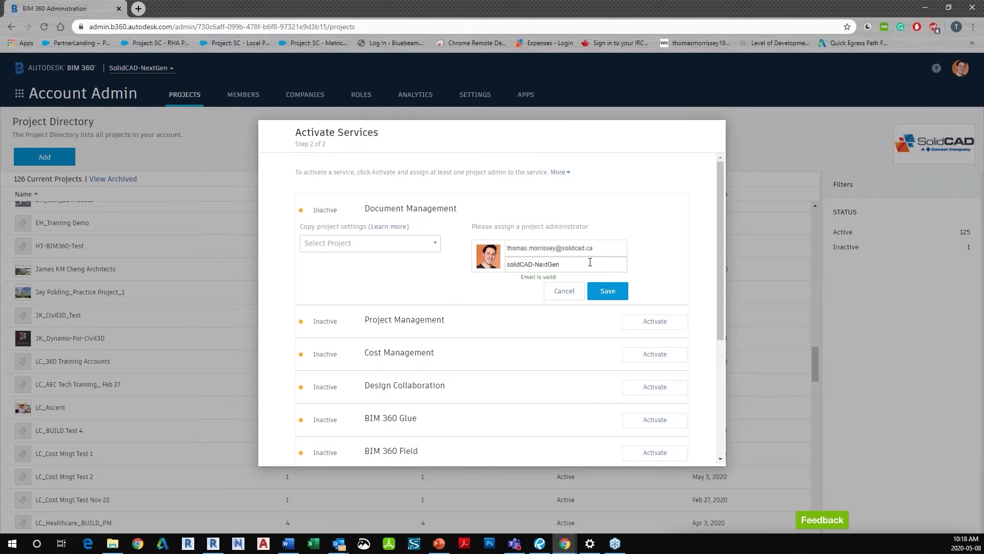
{"action": "left_click", "coordinate": [604, 288]}
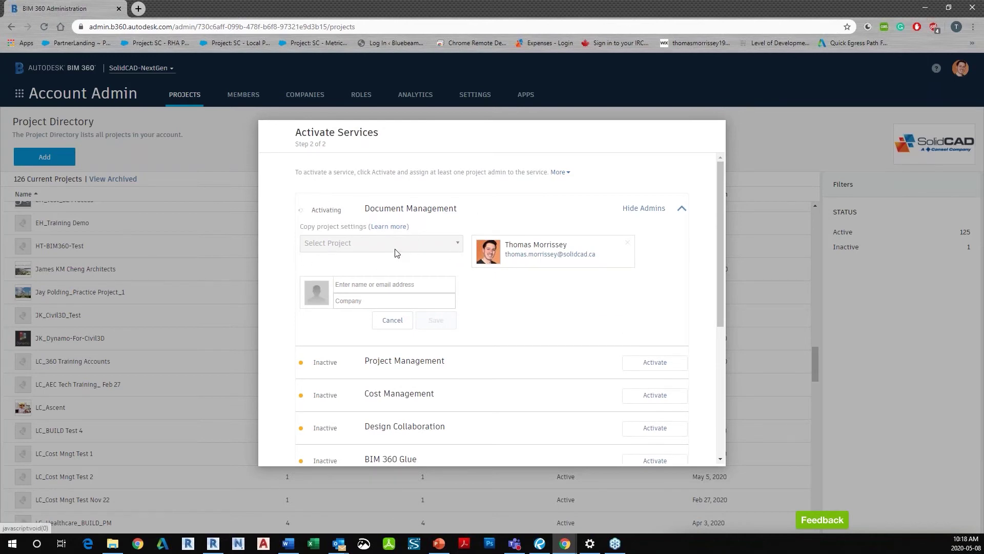
- Review the remaining services, leave them inactive, and finish creating the project
{"action": "scroll", "coordinate": [582, 257], "scroll_direction": "down", "scroll_amount": 5}
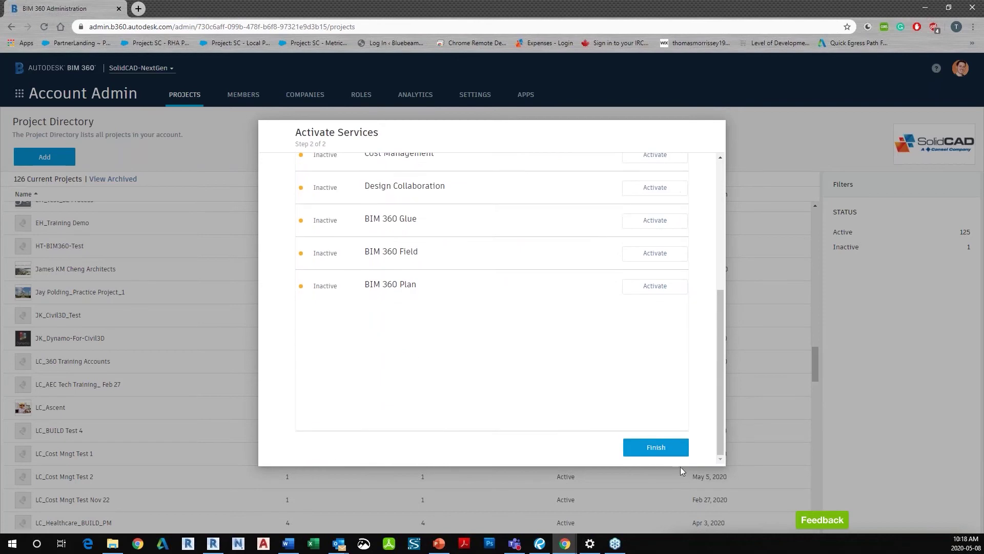
{"action": "scroll", "coordinate": [656, 382], "scroll_direction": "up", "scroll_amount": 5}
{"action": "scroll", "coordinate": [656, 382], "scroll_direction": "down", "scroll_amount": 5}
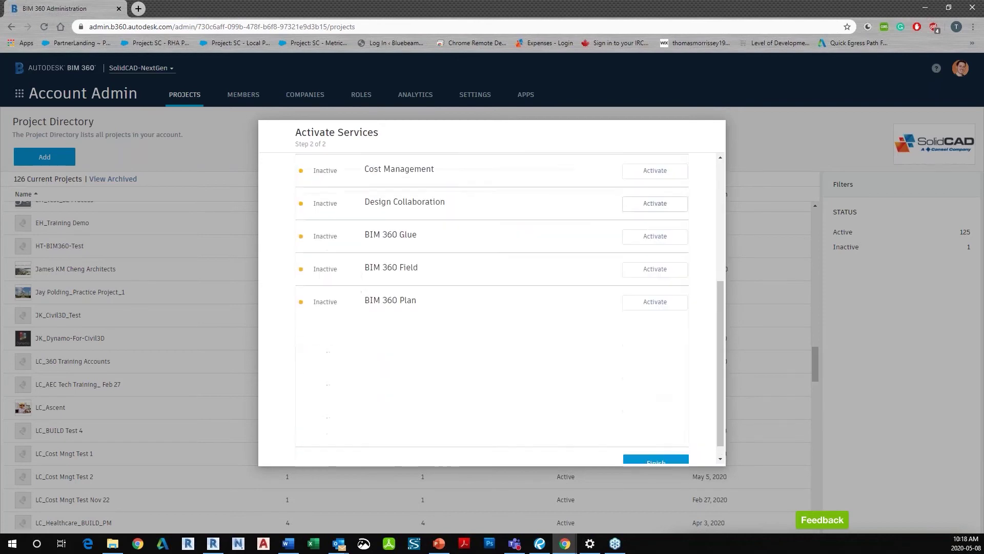
{"action": "scroll", "coordinate": [658, 451], "scroll_direction": "up", "scroll_amount": 5}
{"action": "scroll", "coordinate": [653, 454], "scroll_direction": "down", "scroll_amount": 5}
{"action": "left_click", "coordinate": [658, 448]}
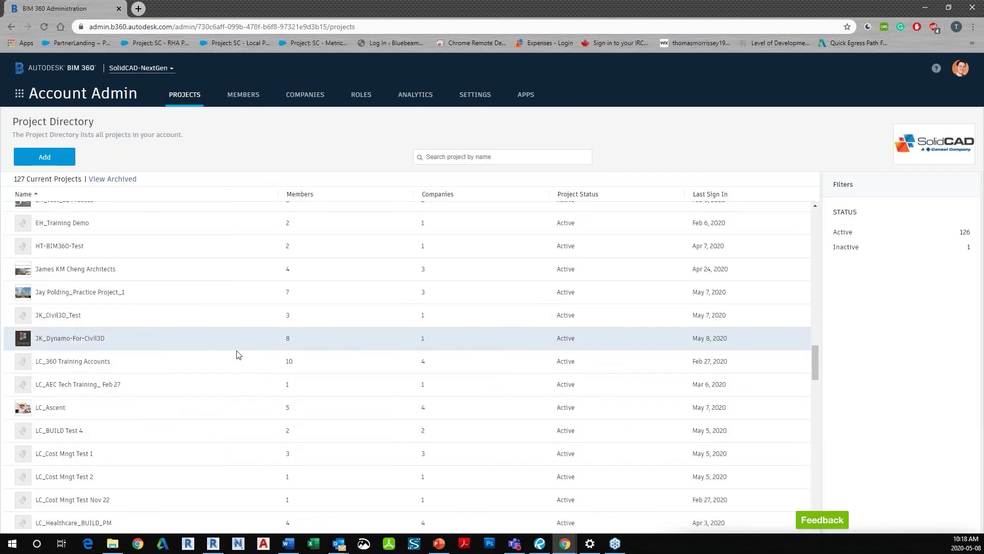
- Find the new TM_Bluebeam BIM360 project in the project directory and open it
{"action": "scroll", "coordinate": [131, 259], "scroll_direction": "down", "scroll_amount": 15}
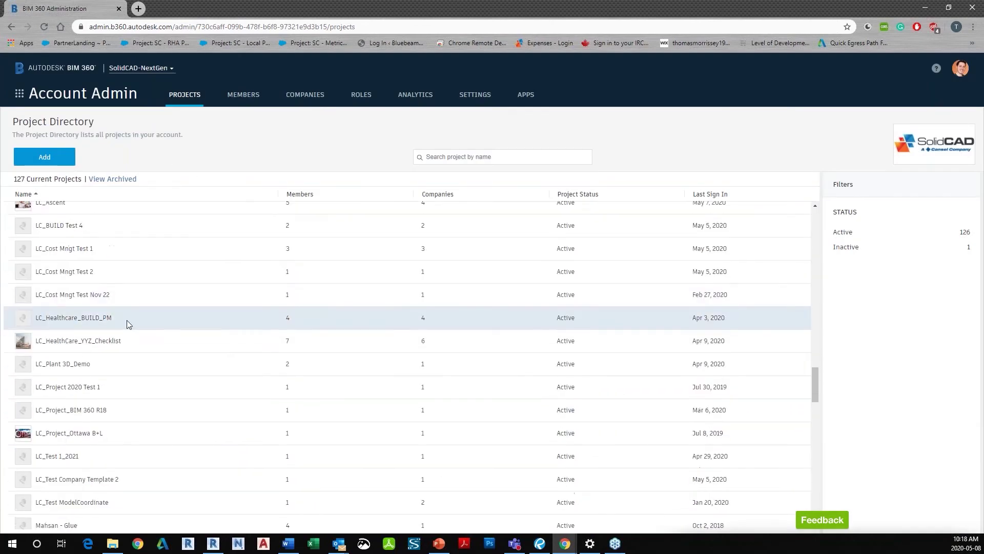
{"action": "scroll", "coordinate": [71, 405], "scroll_direction": "down", "scroll_amount": 10}
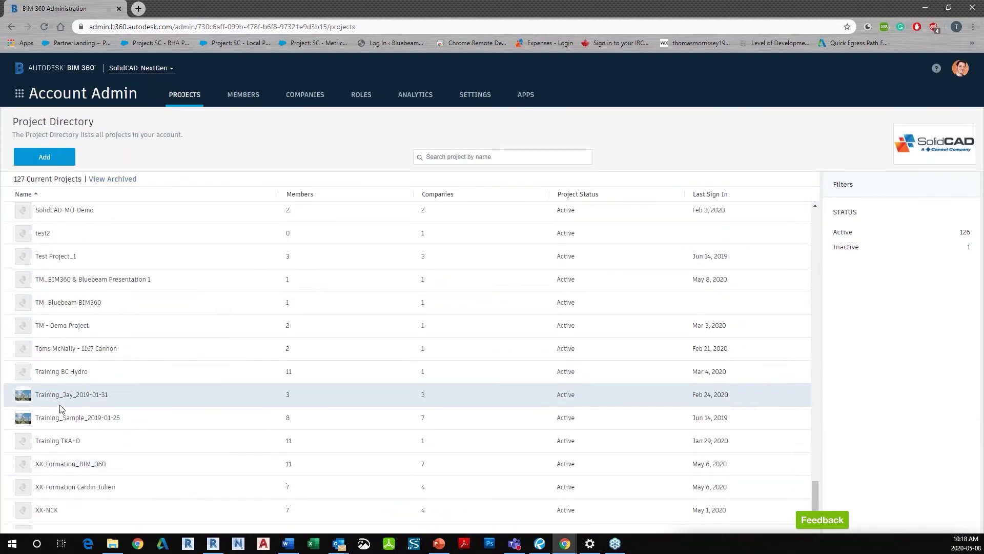
{"action": "scroll", "coordinate": [79, 379], "scroll_direction": "up", "scroll_amount": 4}
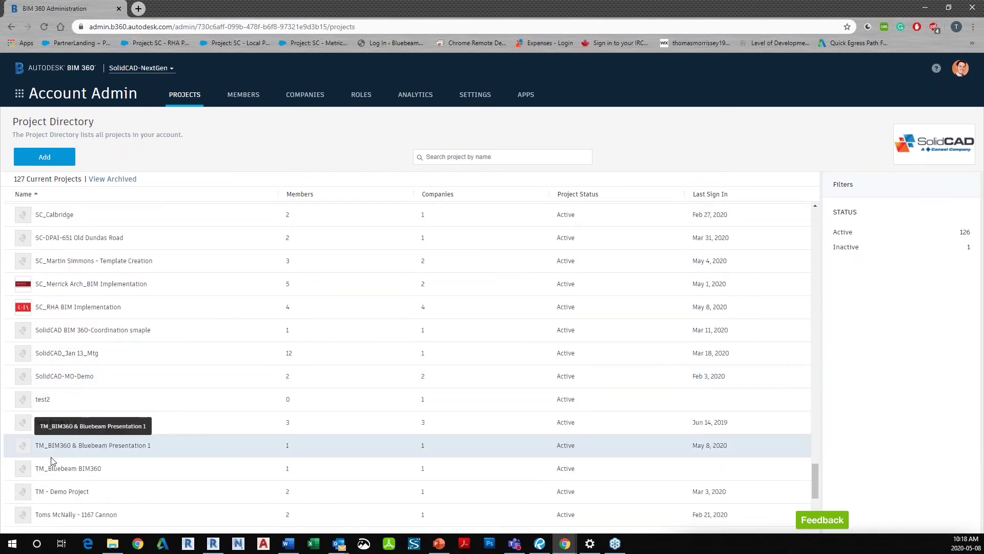
{"action": "left_click", "coordinate": [66, 468]}
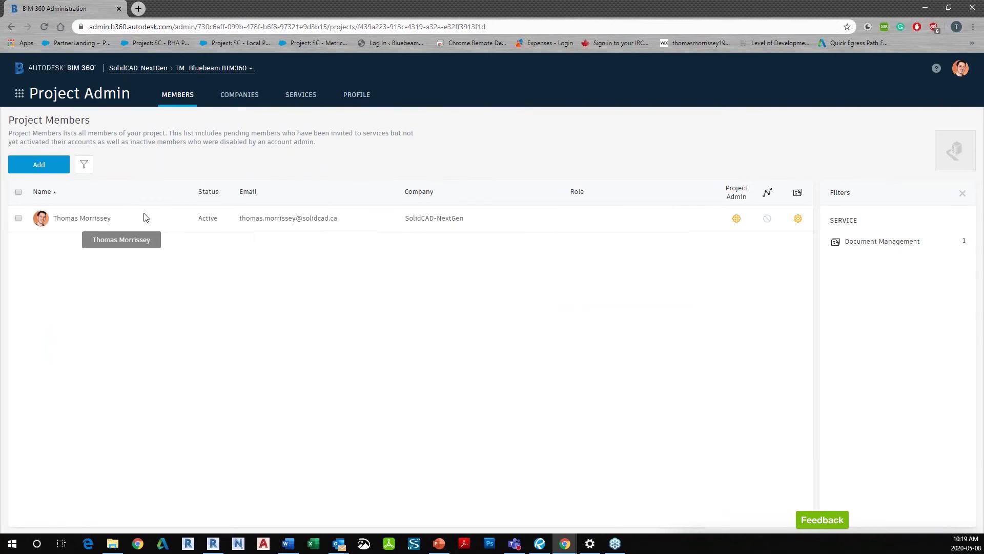
- Switch to the project's Document Management module and add a subfolder with the default name under Plans
{"action": "left_click", "coordinate": [21, 95]}
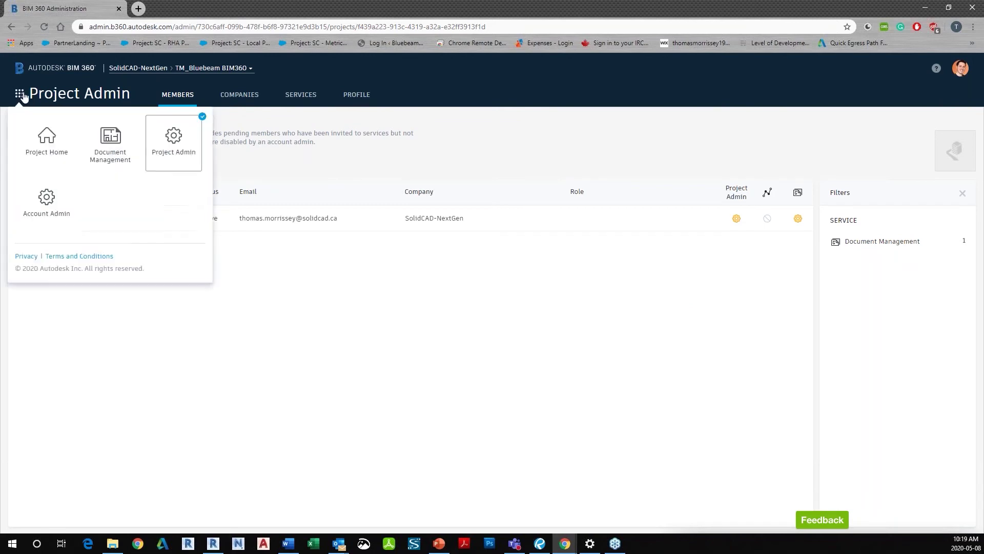
{"action": "left_click", "coordinate": [115, 151]}
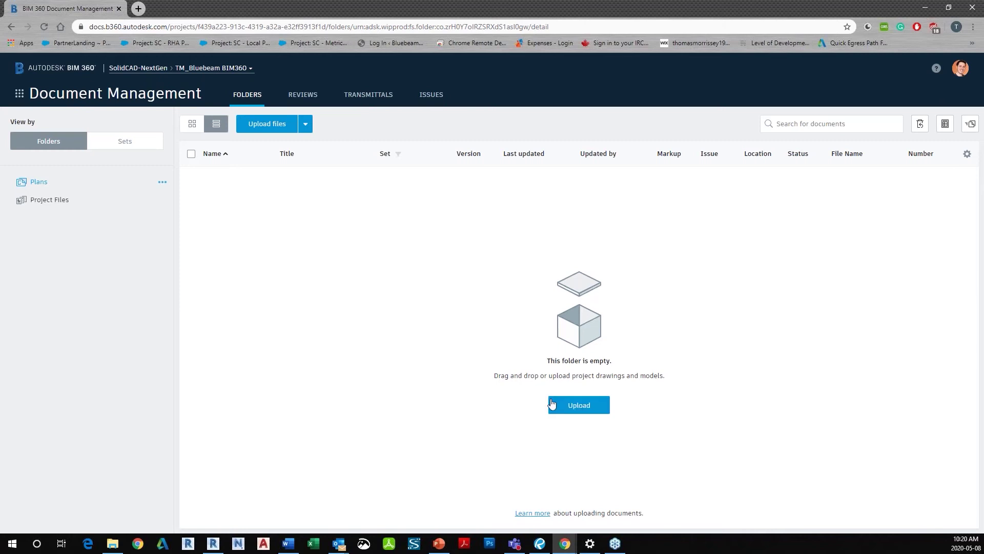
{"action": "left_click", "coordinate": [162, 183]}
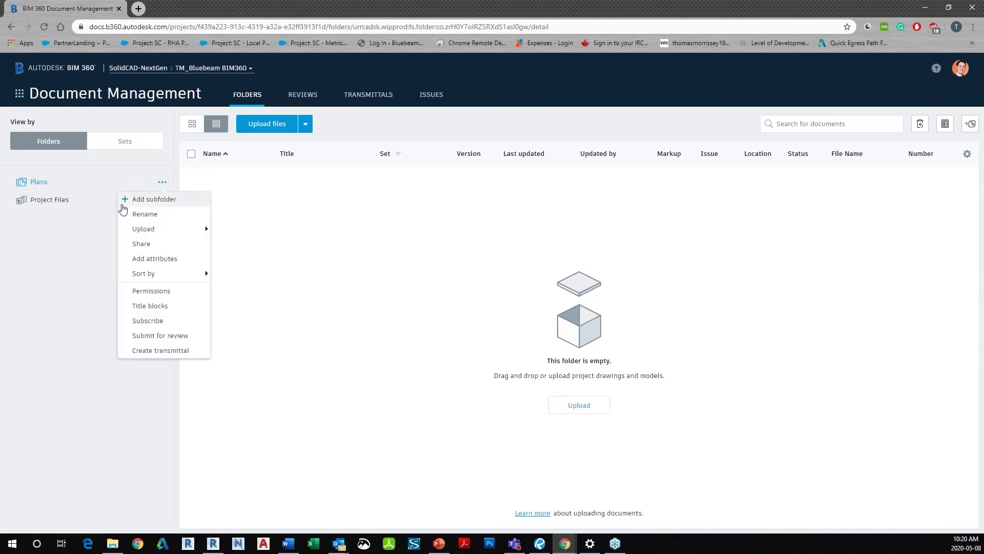
{"action": "left_click", "coordinate": [134, 199]}
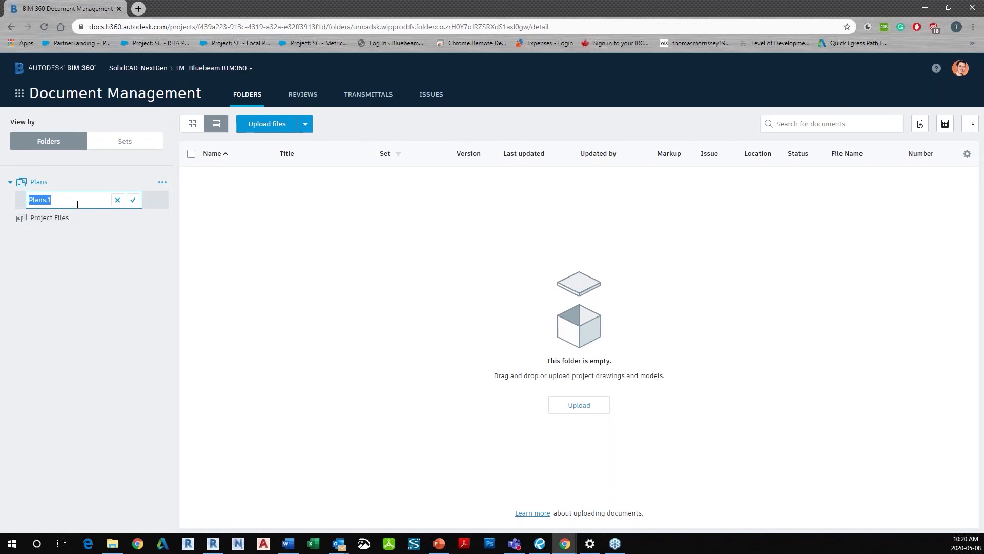
{"action": "left_click", "coordinate": [132, 200]}
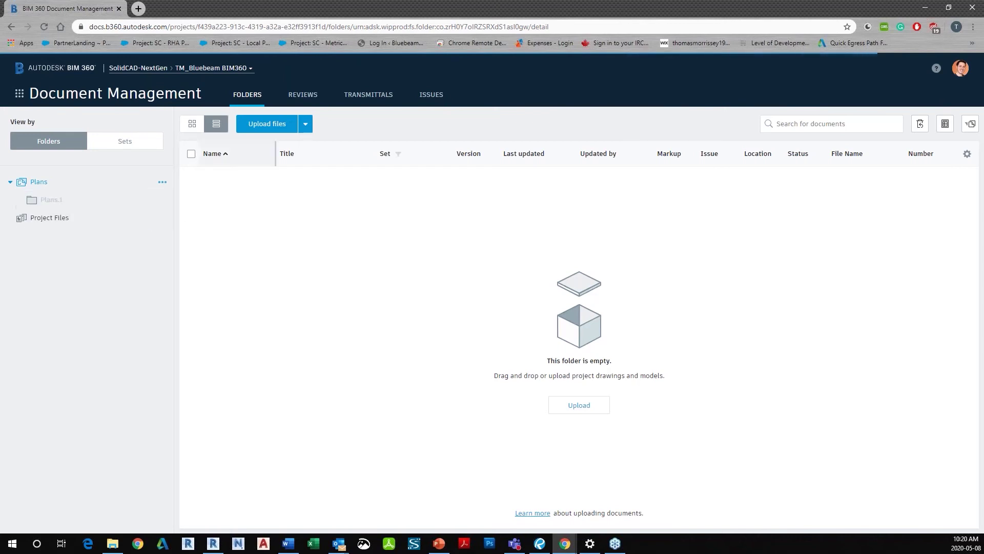
- Upload Multipage.pdf from the BIM360 Bluebeam Pres folder to Plans without a layout template and continue to sheet extraction
{"action": "left_click", "coordinate": [266, 124]}
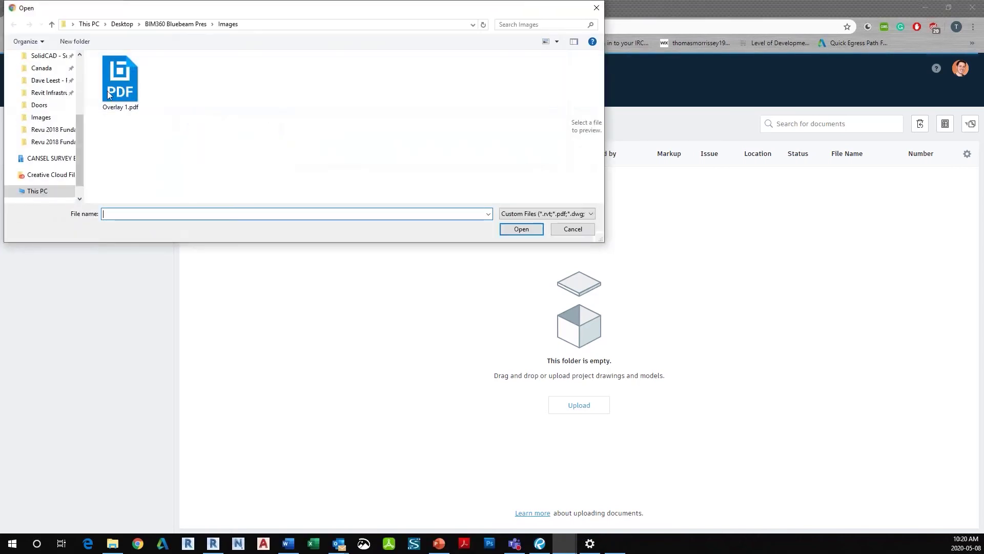
{"action": "left_click", "coordinate": [176, 24]}
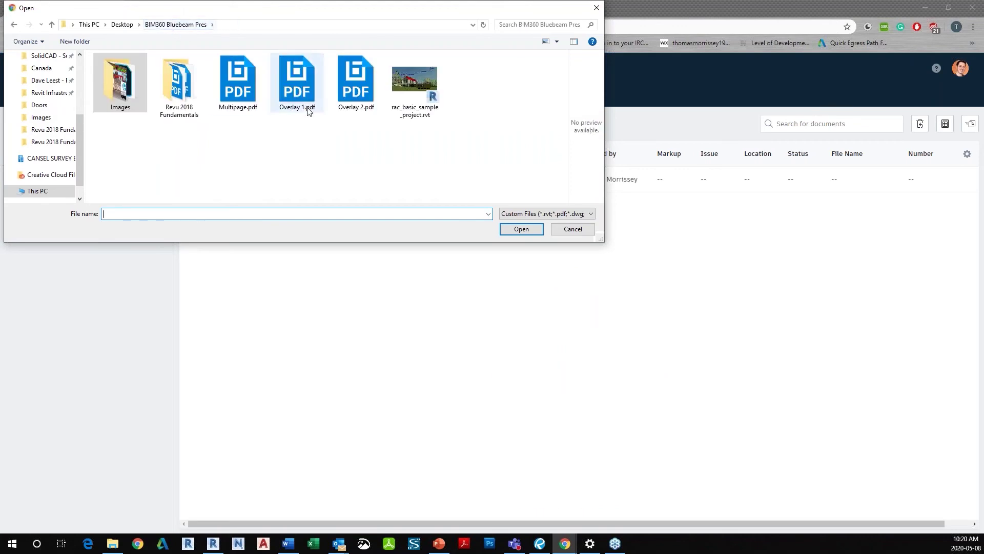
{"action": "left_click", "coordinate": [227, 84]}
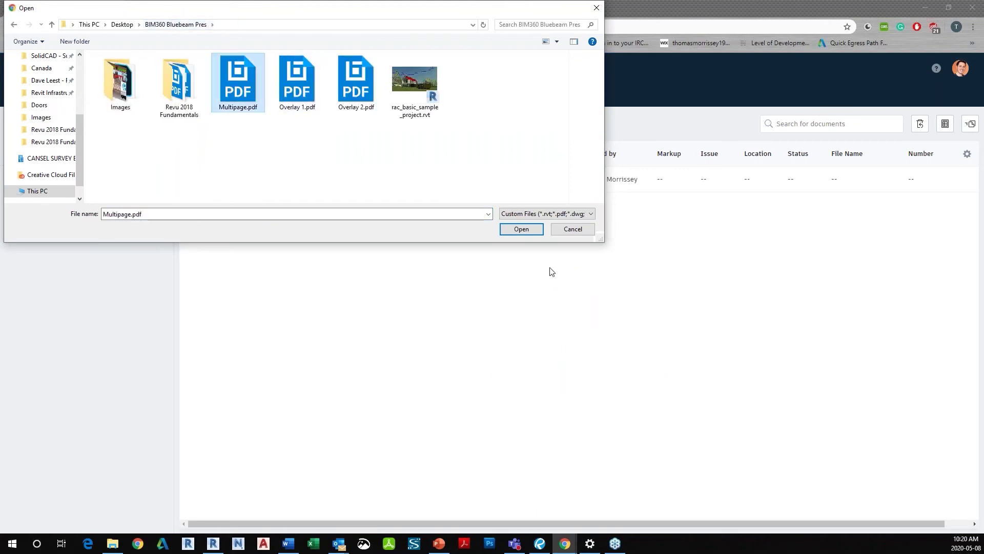
{"action": "left_click", "coordinate": [520, 230]}
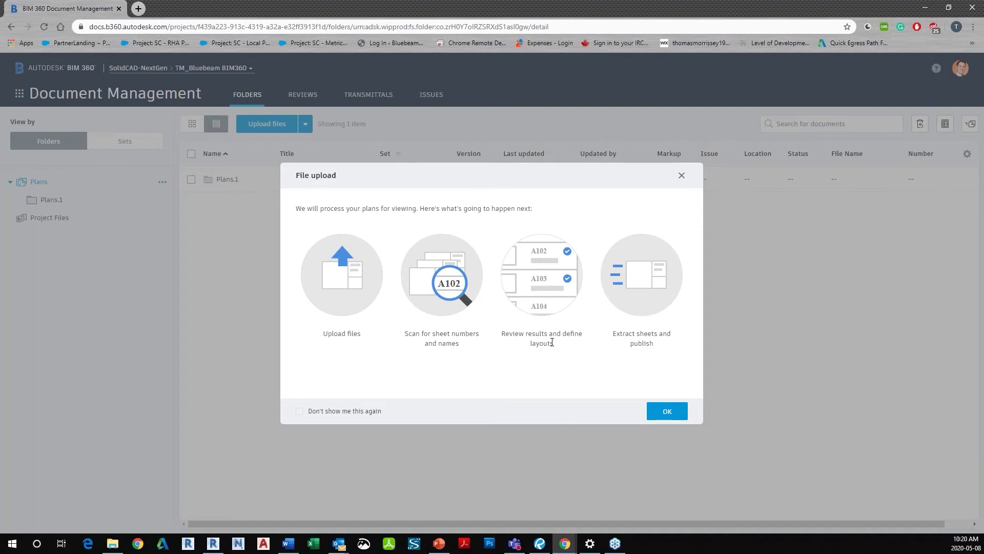
{"action": "left_click", "coordinate": [666, 411]}
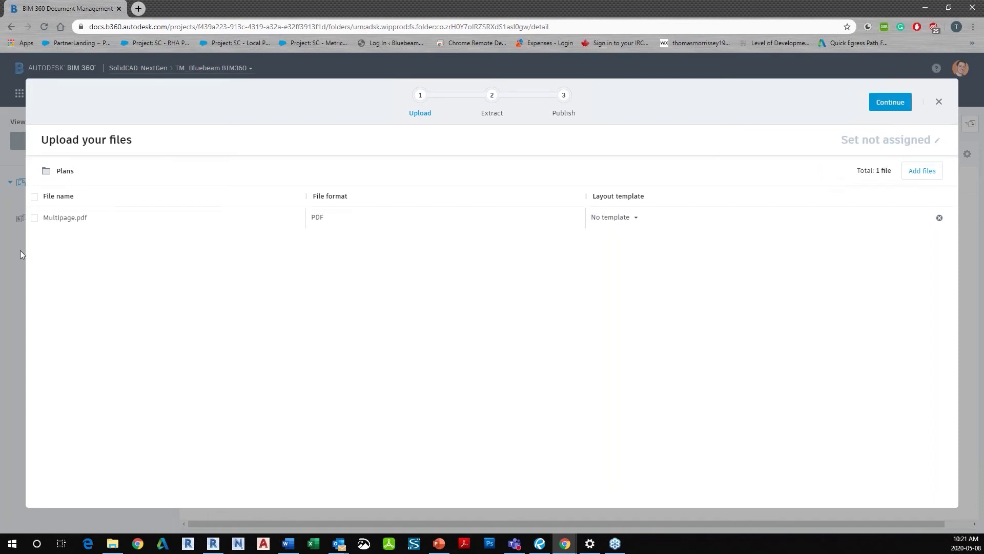
{"action": "left_click", "coordinate": [35, 218]}
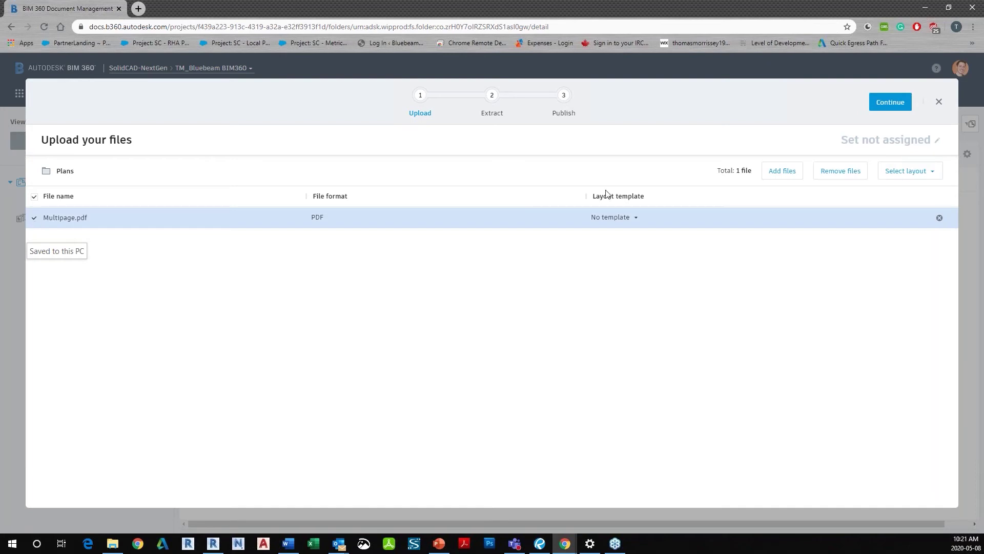
{"action": "left_click", "coordinate": [885, 103]}
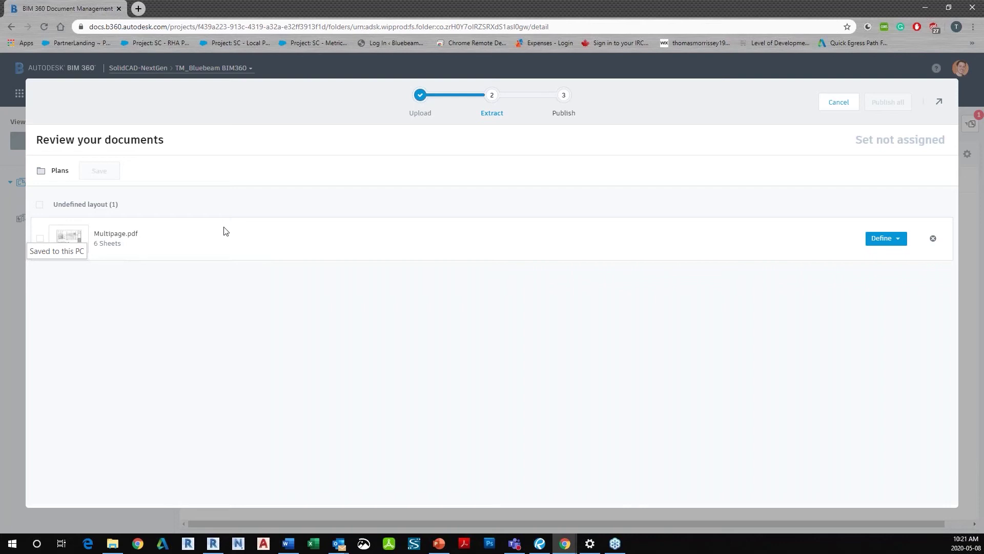
- Start defining a layout for Multipage.pdf and crop the lower title block area on the first sheet, from Autodesk down to Scale
{"action": "left_click", "coordinate": [883, 239]}
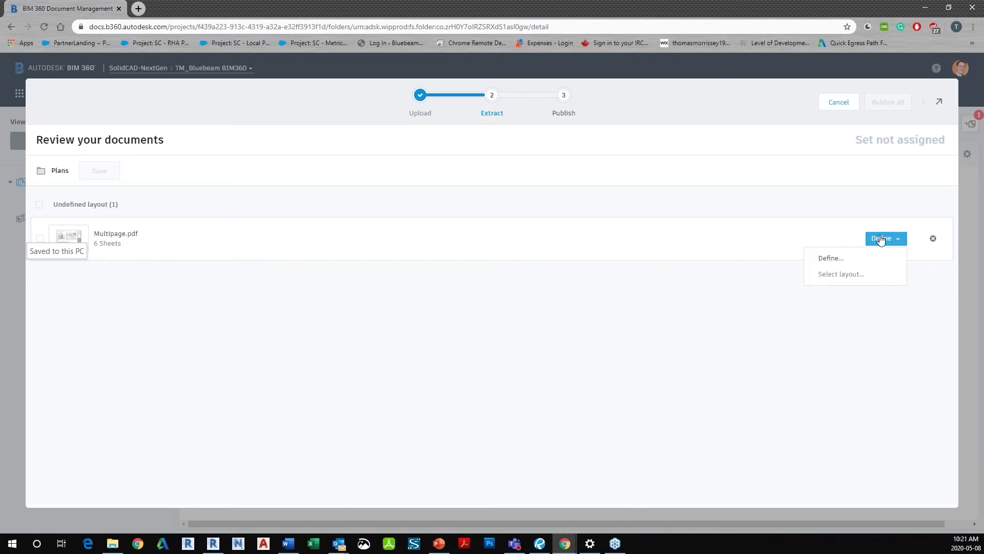
{"action": "left_click", "coordinate": [829, 272]}
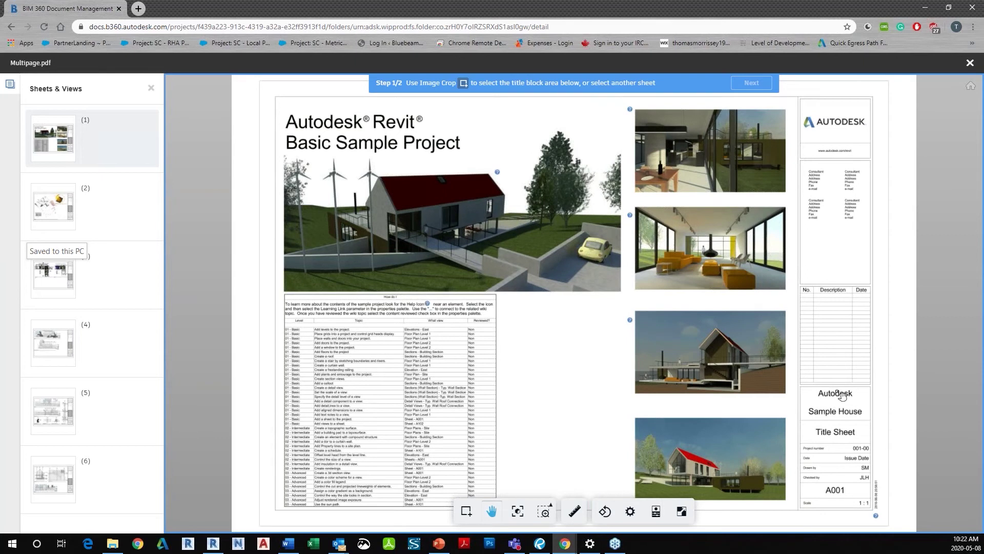
{"action": "key", "text": "ctrl"}
{"action": "key", "text": "ctrl"}
{"action": "left_click", "coordinate": [466, 510]}
{"action": "left_click_drag", "start_coordinate": [800, 387], "coordinate": [873, 510]}
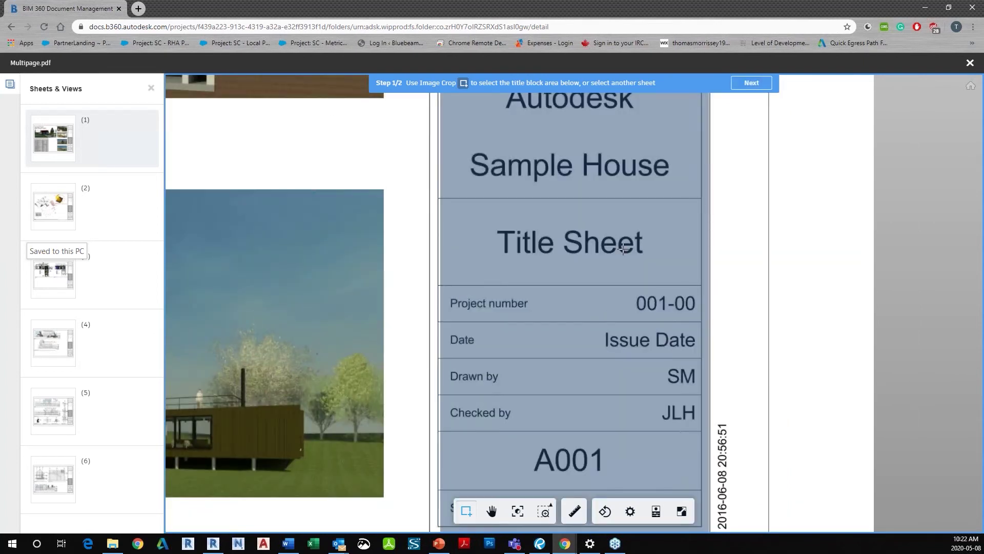
{"action": "left_click", "coordinate": [756, 85]}
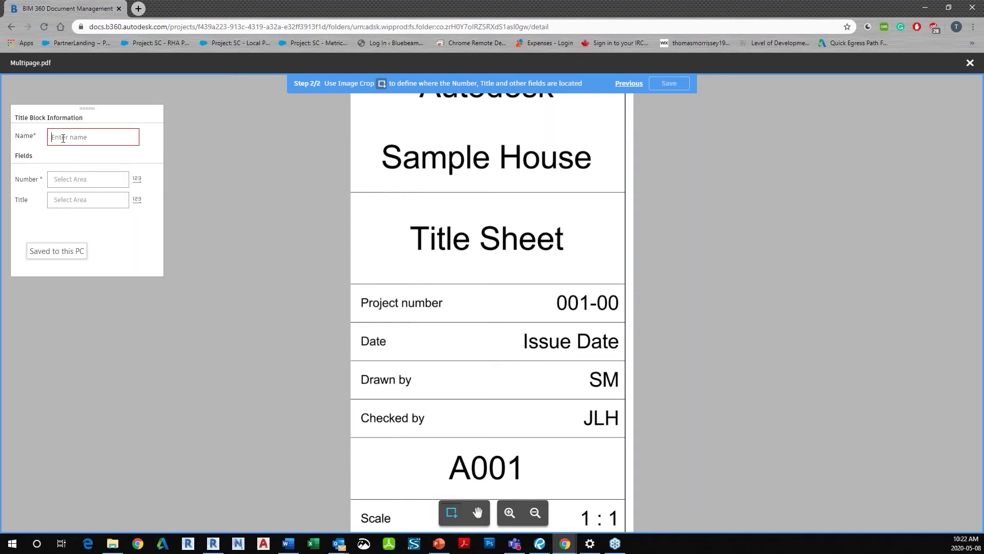
- Name the title block Layout 1 and map its Number field to the A001 cell
{"action": "type", "text": "Lay"}
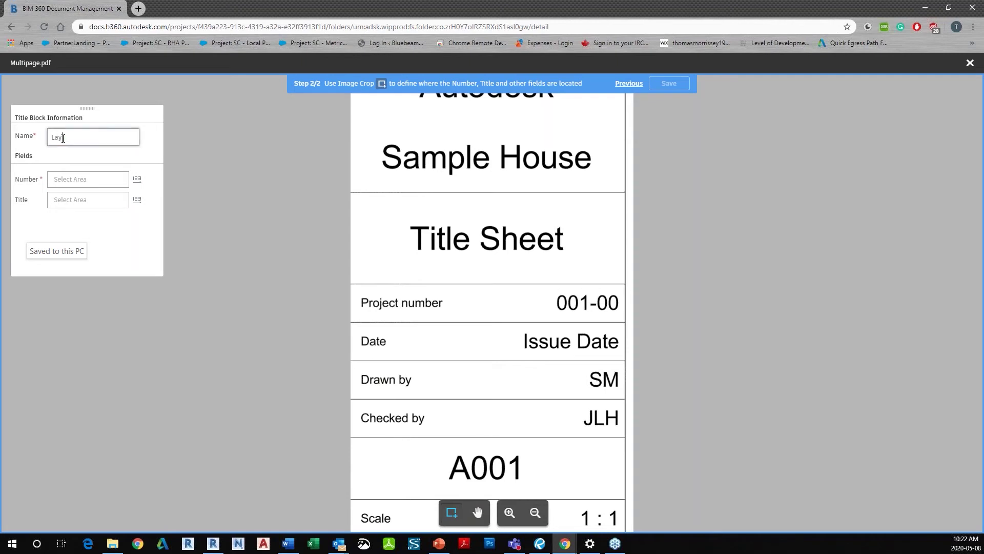
{"action": "type", "text": "out 1"}
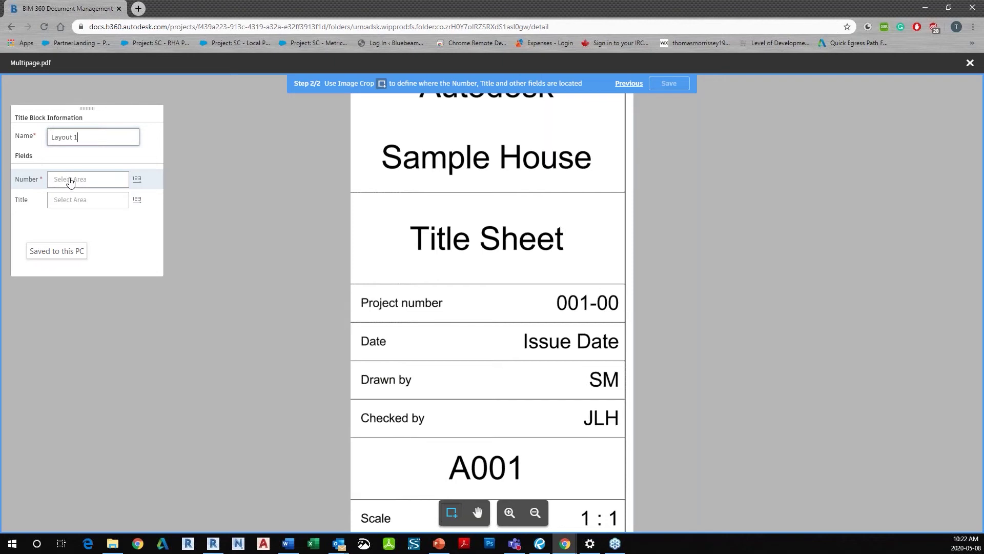
{"action": "left_click", "coordinate": [73, 180]}
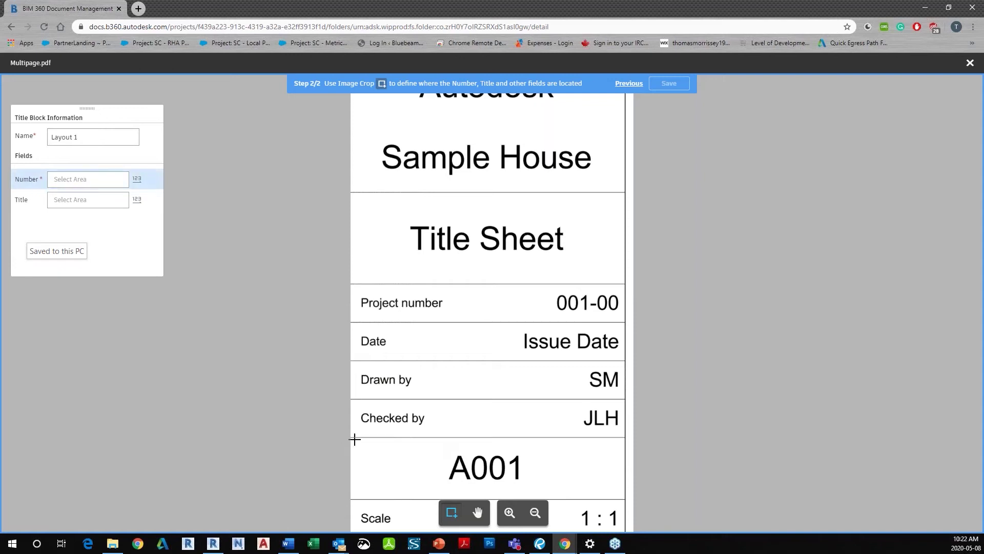
{"action": "left_click_drag", "start_coordinate": [362, 456], "coordinate": [625, 499]}
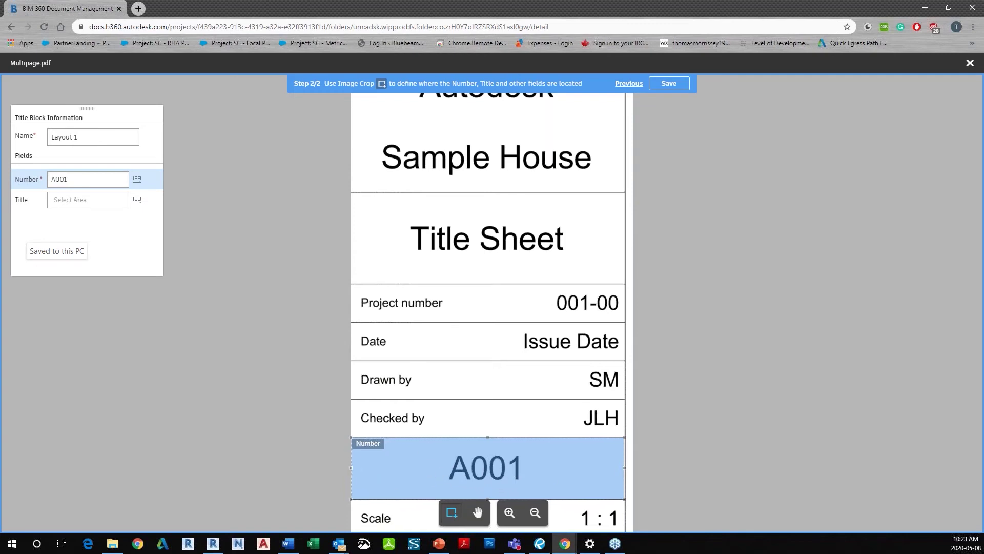
- Map the Title field to the area spanning Autodesk, Sample House and Title Sheet, and save the title block definition
{"action": "left_click", "coordinate": [107, 208]}
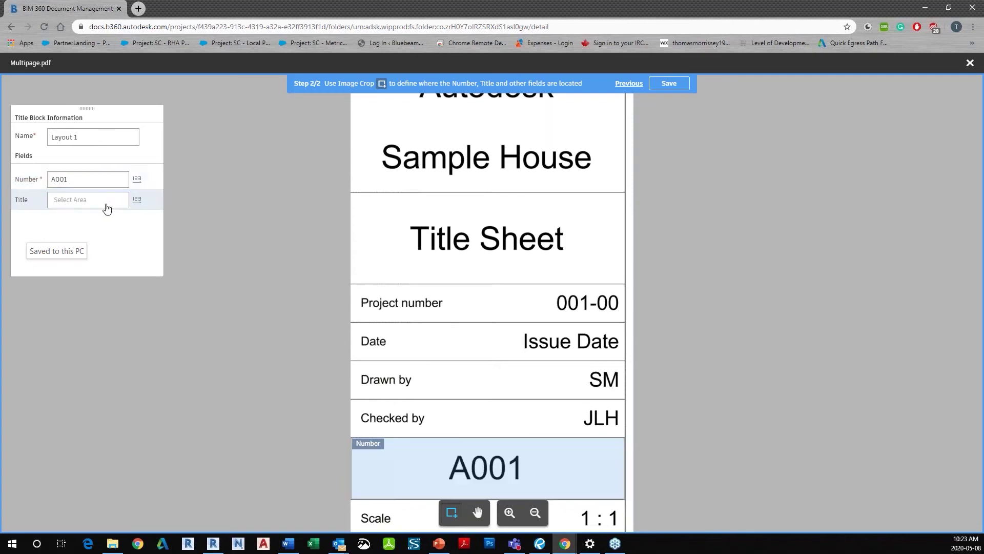
{"action": "scroll", "coordinate": [389, 233], "scroll_direction": "up", "scroll_amount": 1}
{"action": "scroll", "coordinate": [424, 323], "scroll_direction": "down", "scroll_amount": 3}
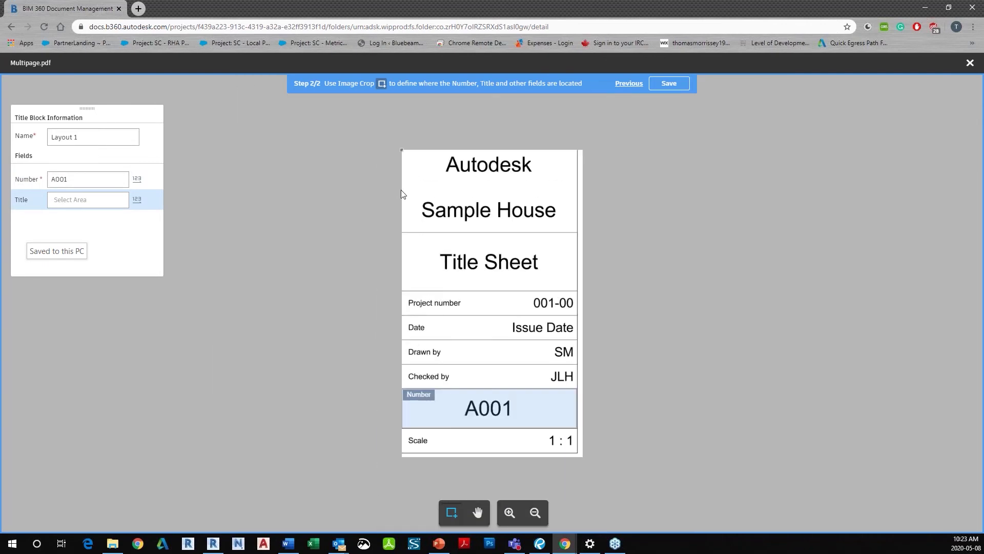
{"action": "left_click_drag", "start_coordinate": [405, 152], "coordinate": [576, 288]}
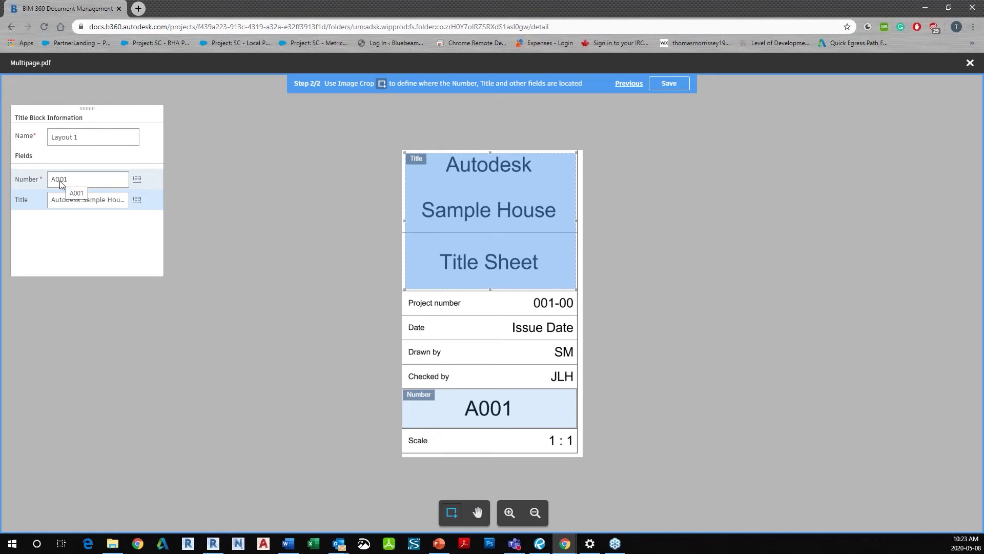
{"action": "left_click", "coordinate": [669, 89]}
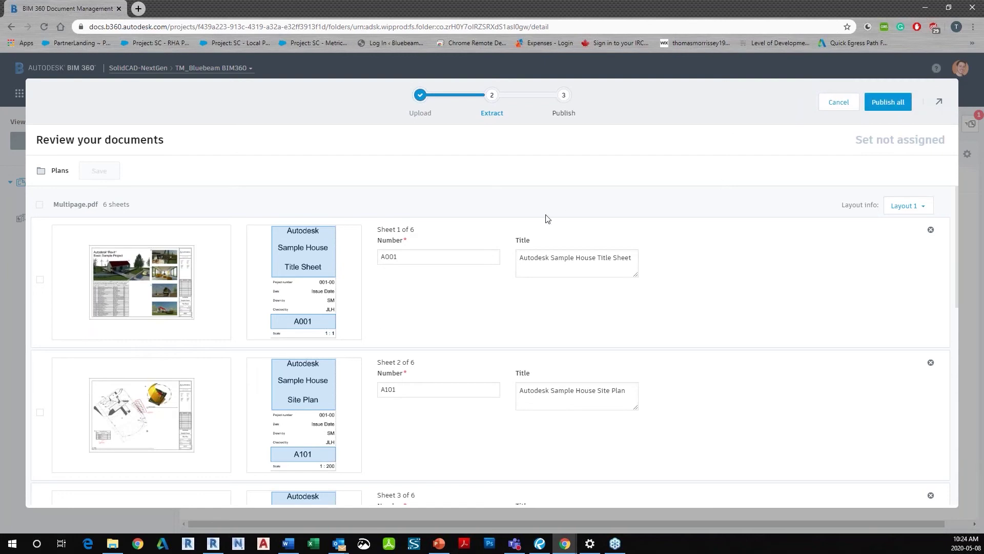
- Review the extracted sheet numbers and titles, publish all sheets, and return to the Plans folder
{"action": "scroll", "coordinate": [547, 218], "scroll_direction": "down", "scroll_amount": 10}
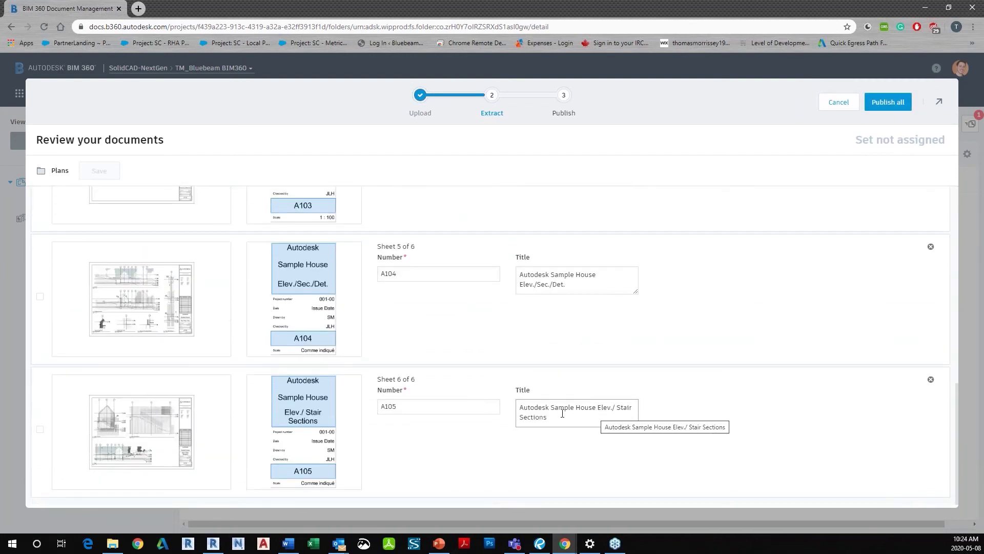
{"action": "scroll", "coordinate": [569, 377], "scroll_direction": "up", "scroll_amount": 7}
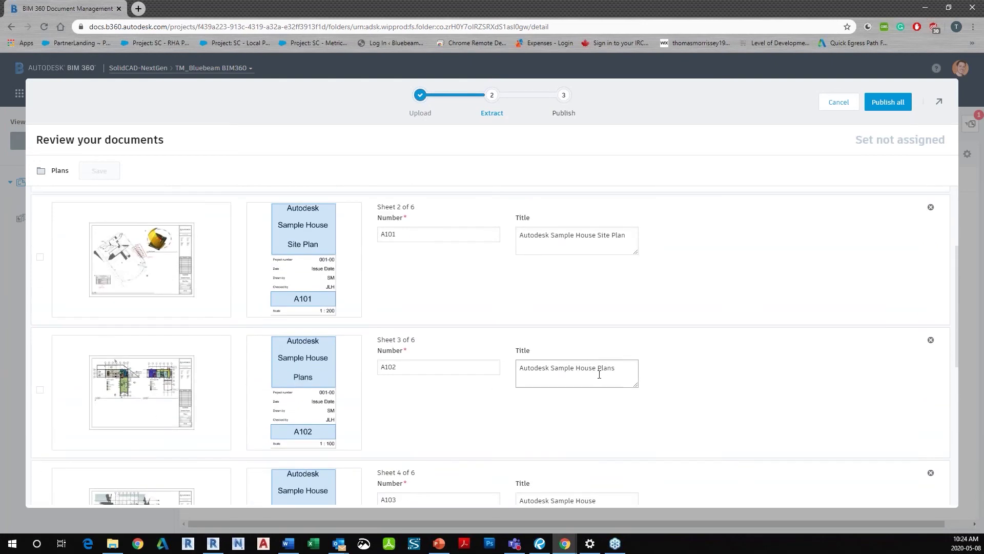
{"action": "scroll", "coordinate": [538, 246], "scroll_direction": "up", "scroll_amount": 3}
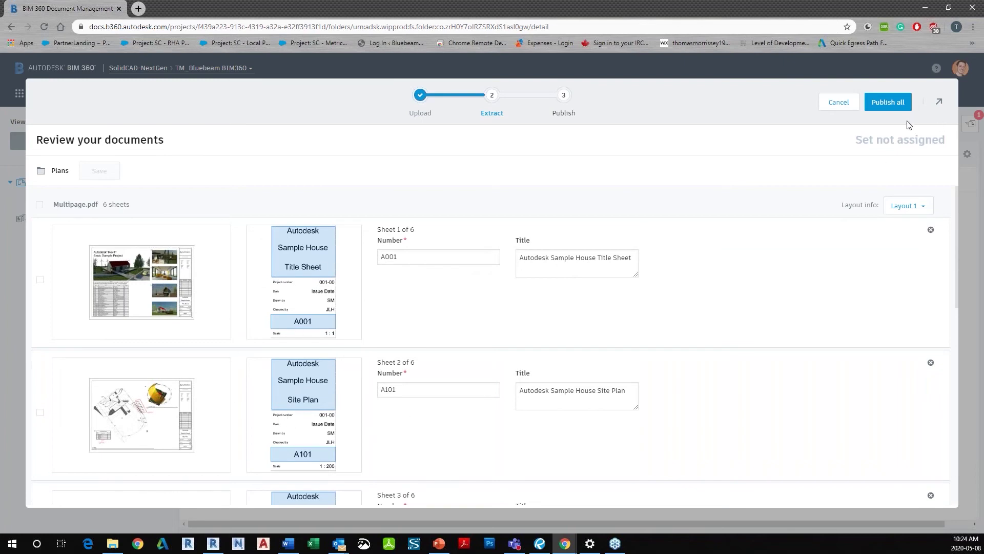
{"action": "left_click", "coordinate": [895, 102]}
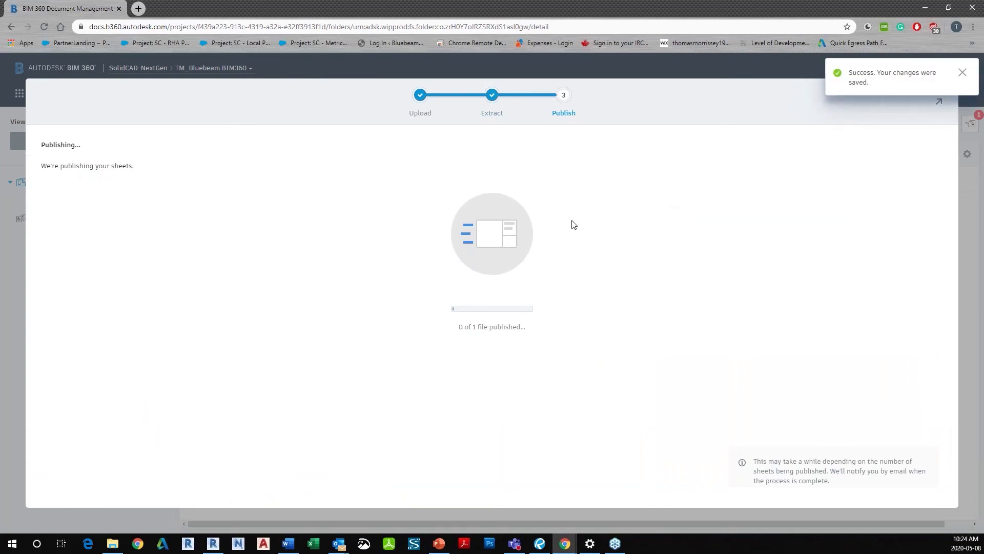
{"action": "left_click", "coordinate": [940, 105]}
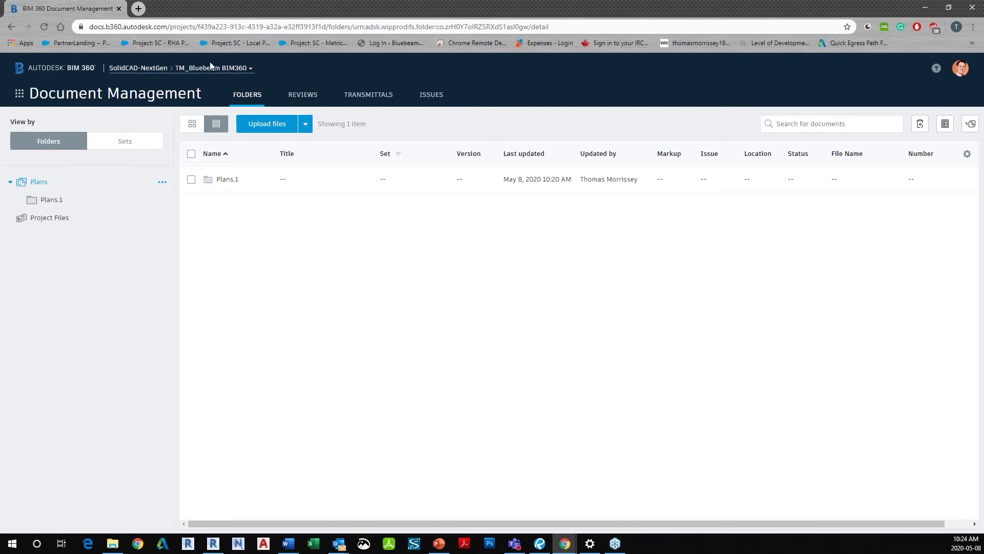
- Switch to the project TM_BIM360 & Bluebeam Presentation 1 and open sheet A001 from its Plans folder
{"action": "left_click", "coordinate": [211, 68]}
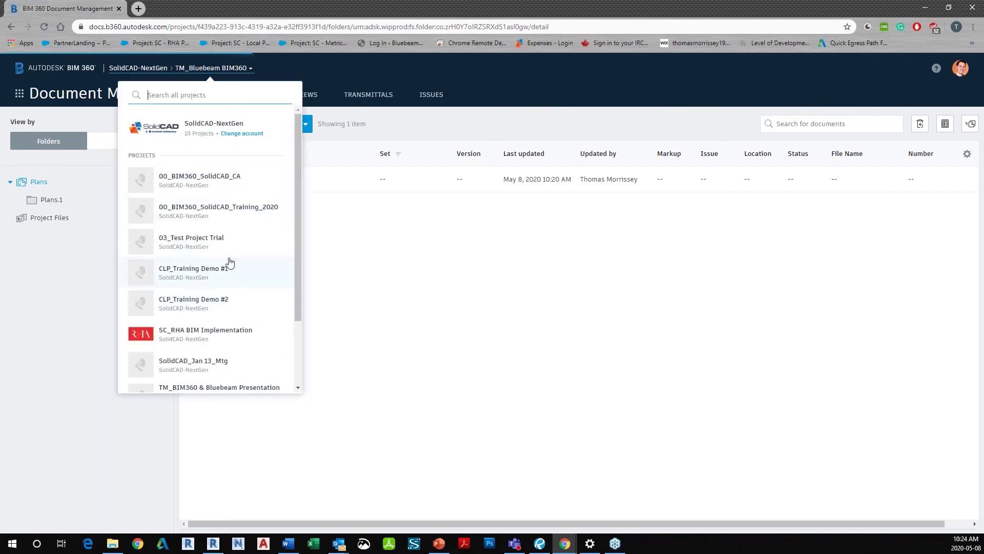
{"action": "scroll", "coordinate": [225, 264], "scroll_direction": "down", "scroll_amount": 2}
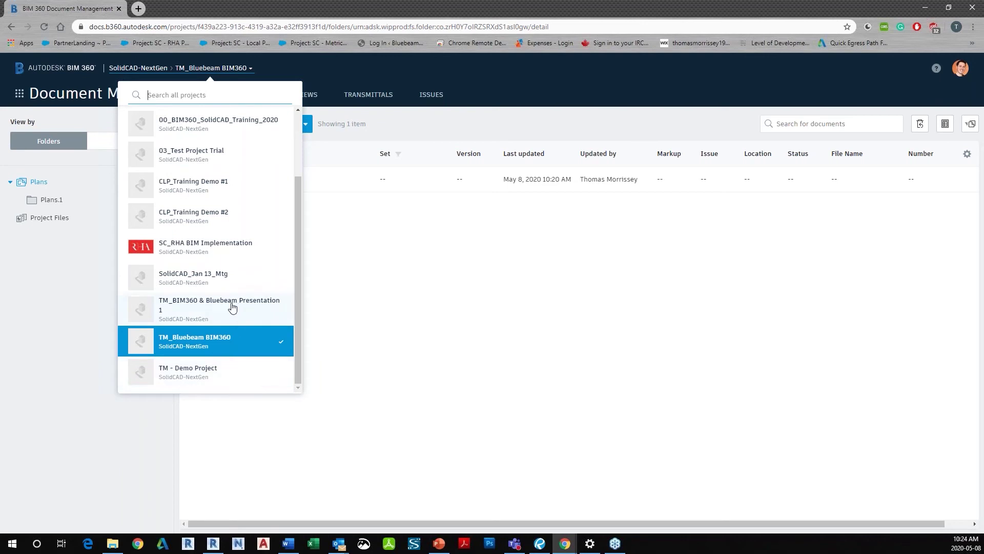
{"action": "scroll", "coordinate": [222, 281], "scroll_direction": "up", "scroll_amount": 3}
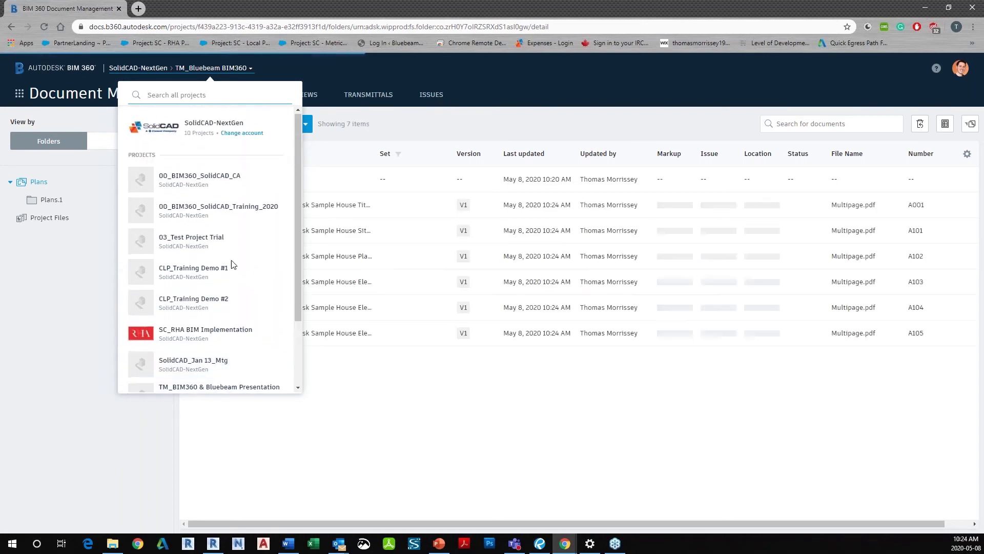
{"action": "scroll", "coordinate": [231, 186], "scroll_direction": "down", "scroll_amount": 3}
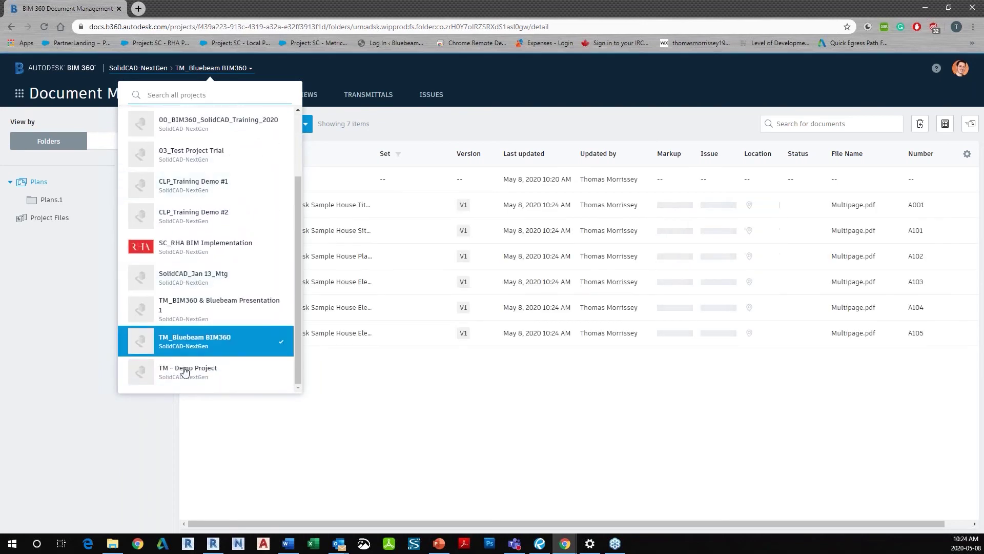
{"action": "scroll", "coordinate": [205, 149], "scroll_direction": "up", "scroll_amount": 3}
{"action": "scroll", "coordinate": [176, 193], "scroll_direction": "down", "scroll_amount": 3}
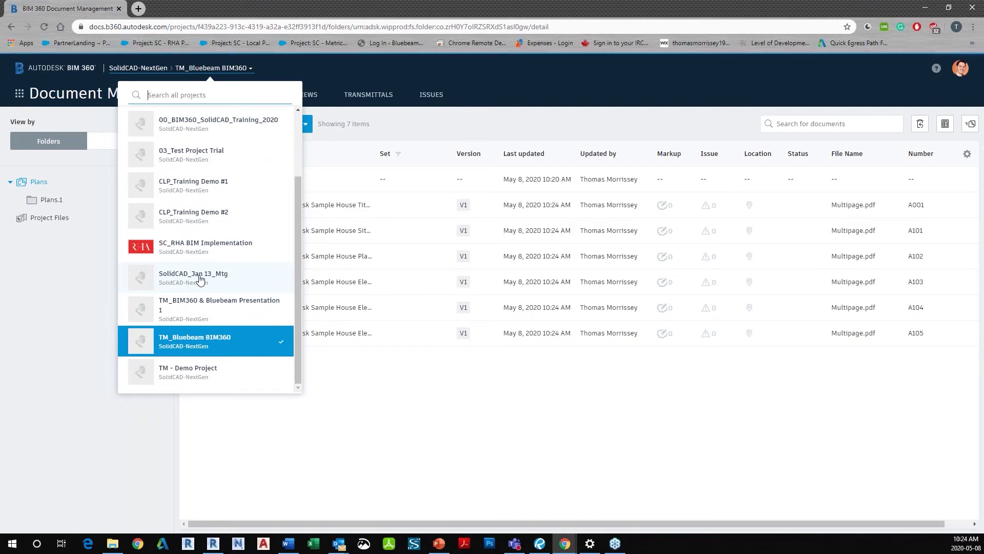
{"action": "scroll", "coordinate": [198, 257], "scroll_direction": "up", "scroll_amount": 3}
{"action": "scroll", "coordinate": [205, 246], "scroll_direction": "down", "scroll_amount": 3}
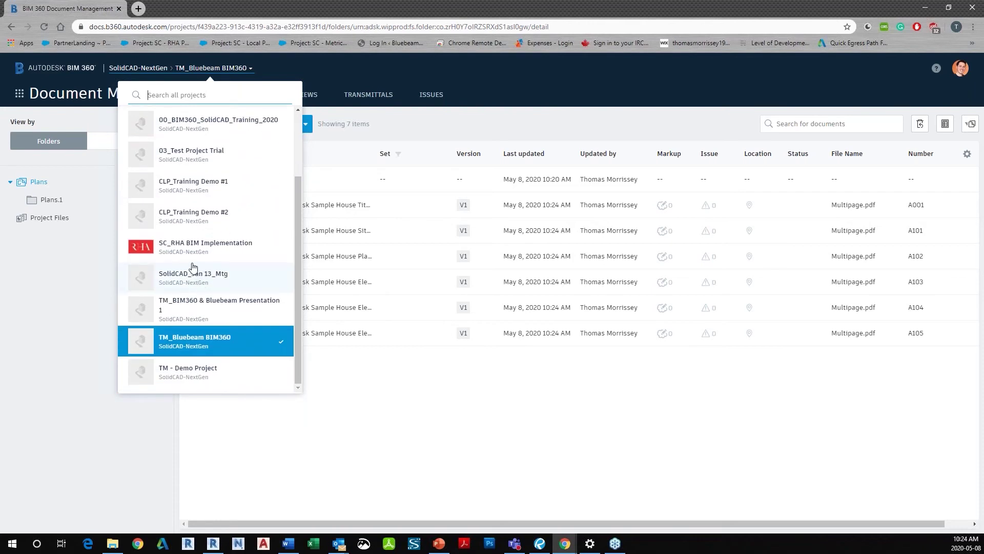
{"action": "scroll", "coordinate": [190, 279], "scroll_direction": "up", "scroll_amount": 2}
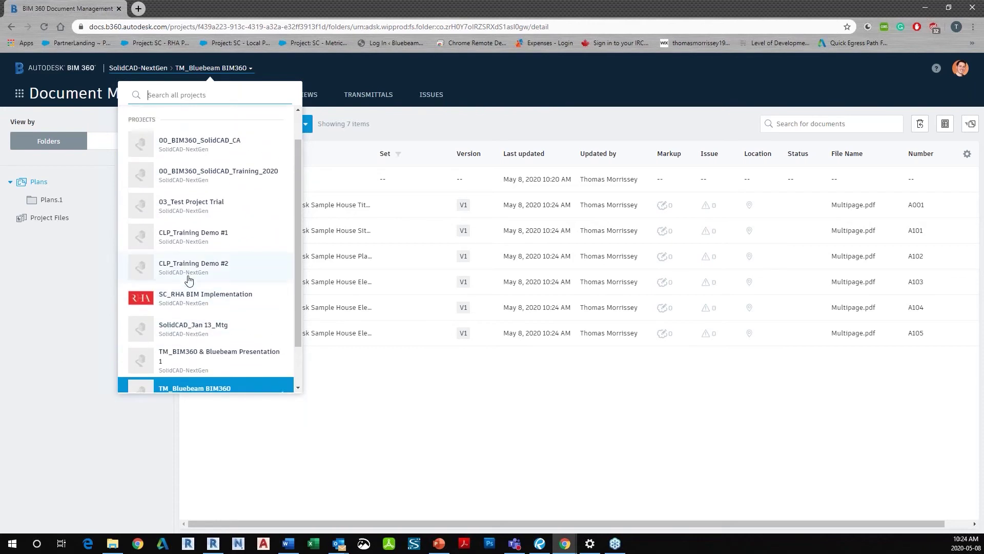
{"action": "scroll", "coordinate": [191, 307], "scroll_direction": "down", "scroll_amount": 1}
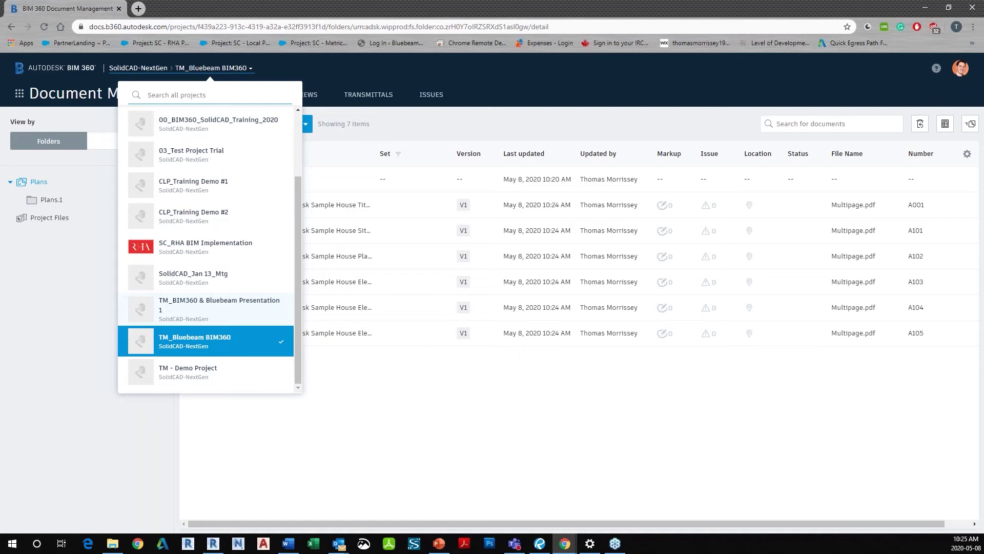
{"action": "left_click", "coordinate": [220, 307]}
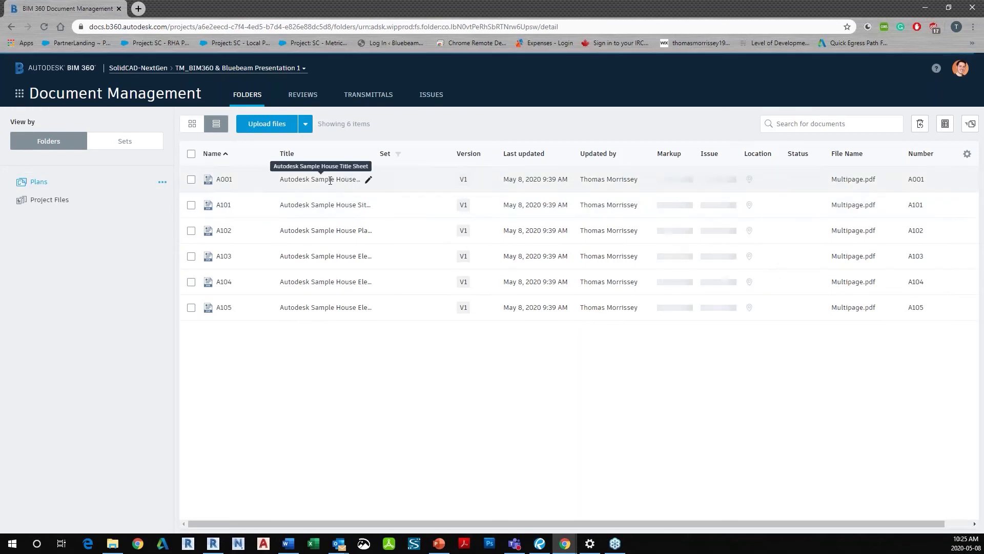
{"action": "left_click", "coordinate": [233, 183]}
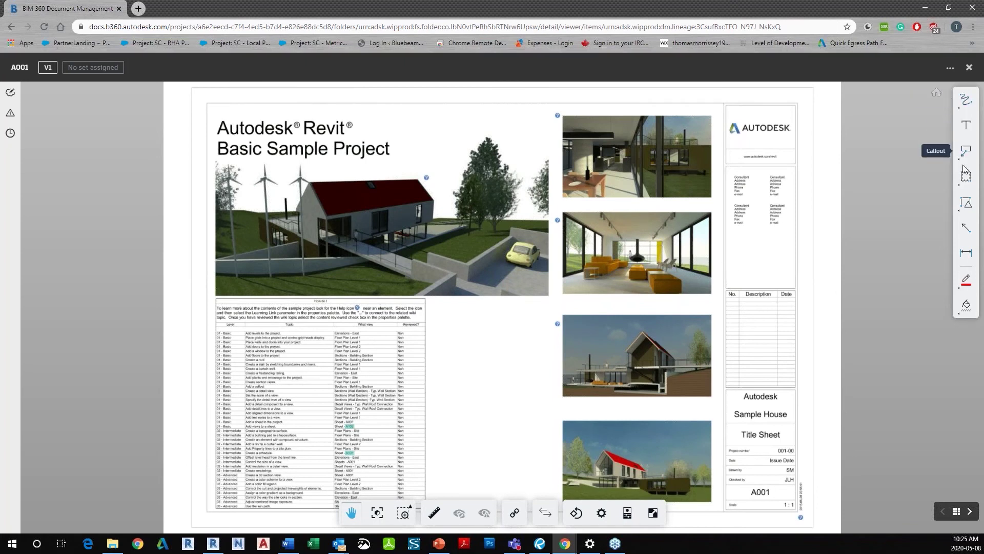
{"action": "left_click", "coordinate": [947, 113]}
{"action": "mouse_move", "coordinate": [504, 256]}
{"action": "left_mouse_down"}
{"action": "mouse_move", "coordinate": [408, 362]}
{"action": "mouse_move", "coordinate": [494, 322]}
{"action": "mouse_move", "coordinate": [469, 319]}
{"action": "left_mouse_up"}
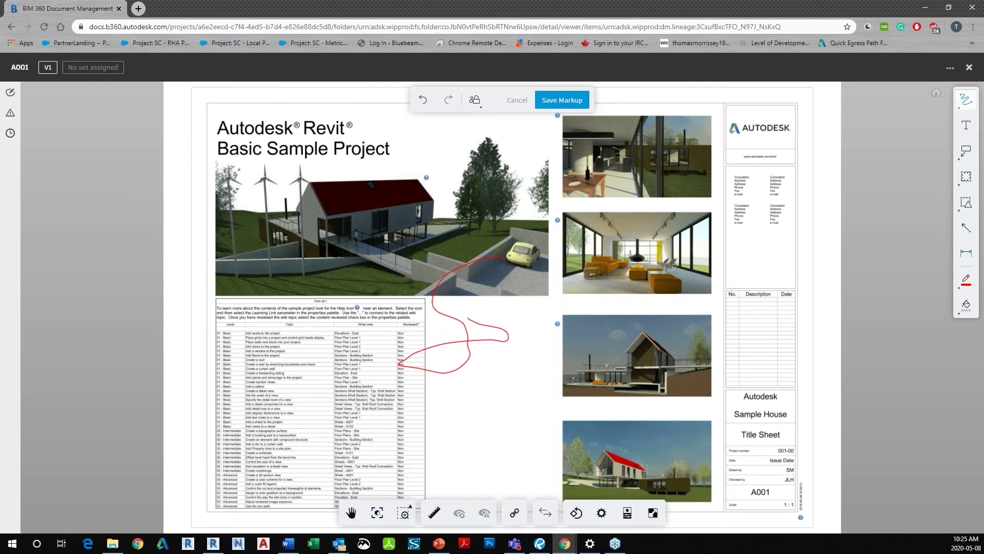
{"action": "left_click", "coordinate": [627, 512]}
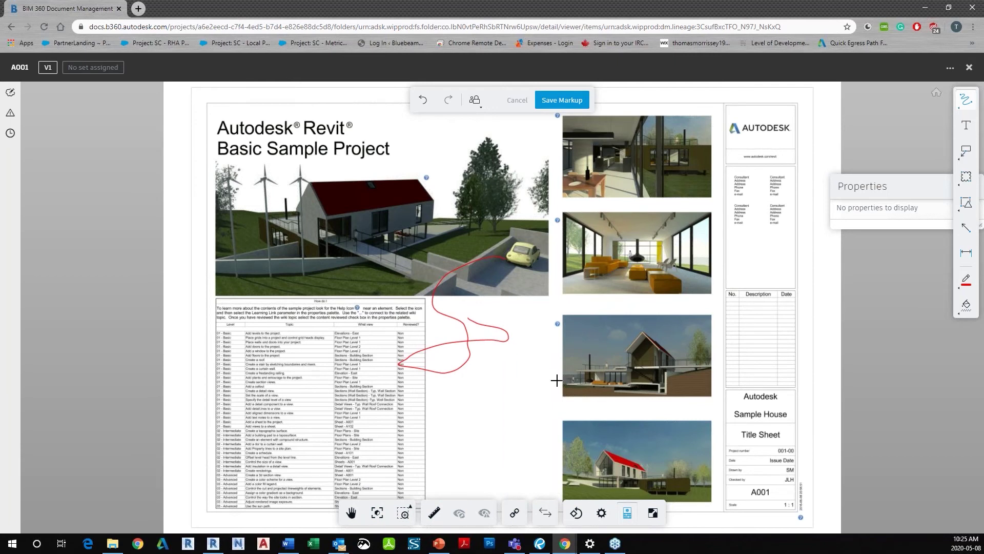
{"action": "scroll", "coordinate": [631, 280], "scroll_direction": "down", "scroll_amount": 2}
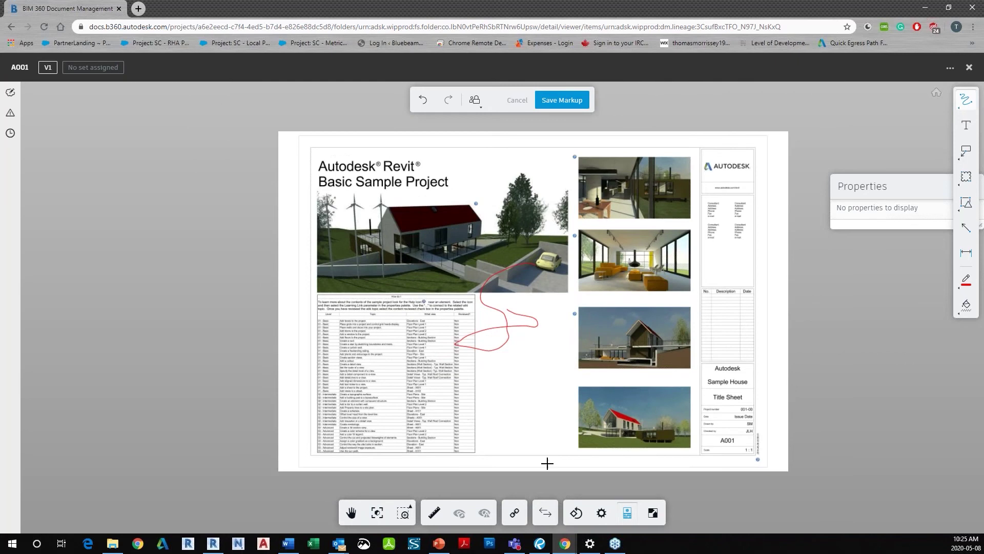
{"action": "left_click", "coordinate": [602, 512]}
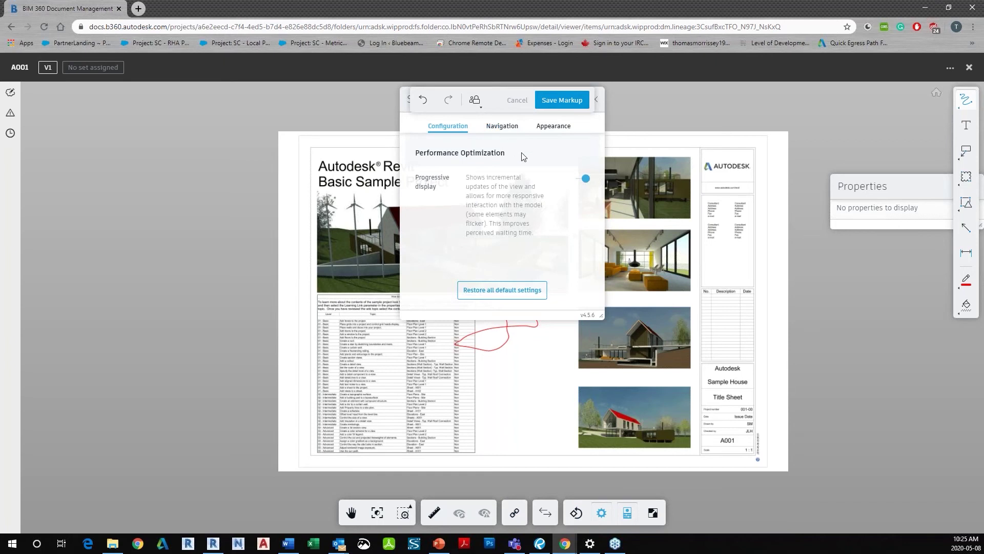
{"action": "left_click", "coordinate": [517, 101]}
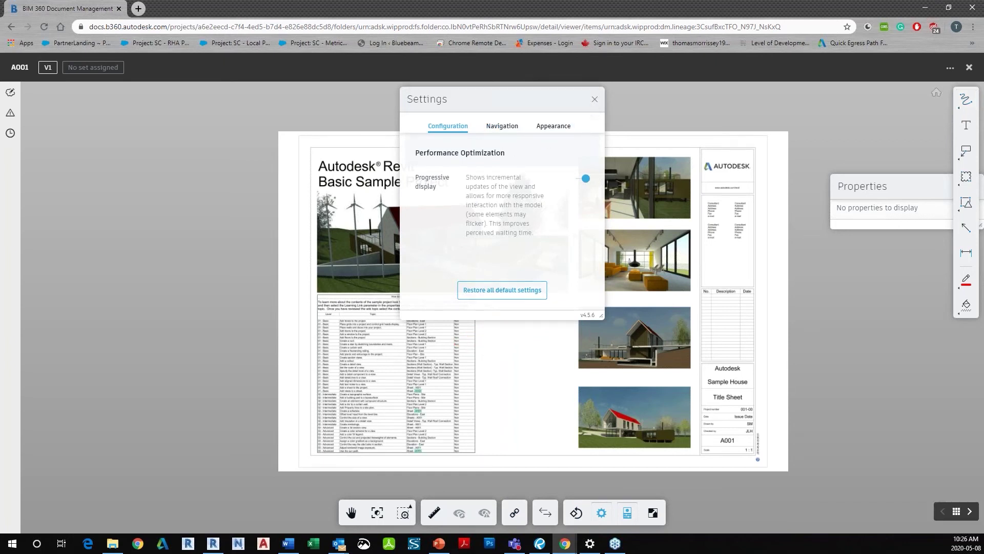
- Try the measuring tool on sheet A001, dismiss the calibration request, and close the viewer settings
{"action": "left_click", "coordinate": [430, 516]}
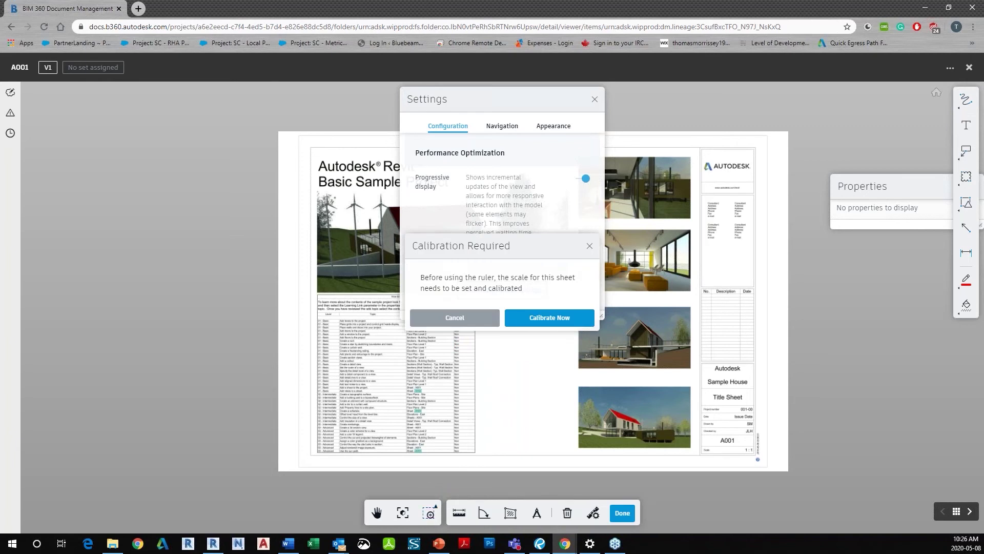
{"action": "left_click", "coordinate": [590, 248]}
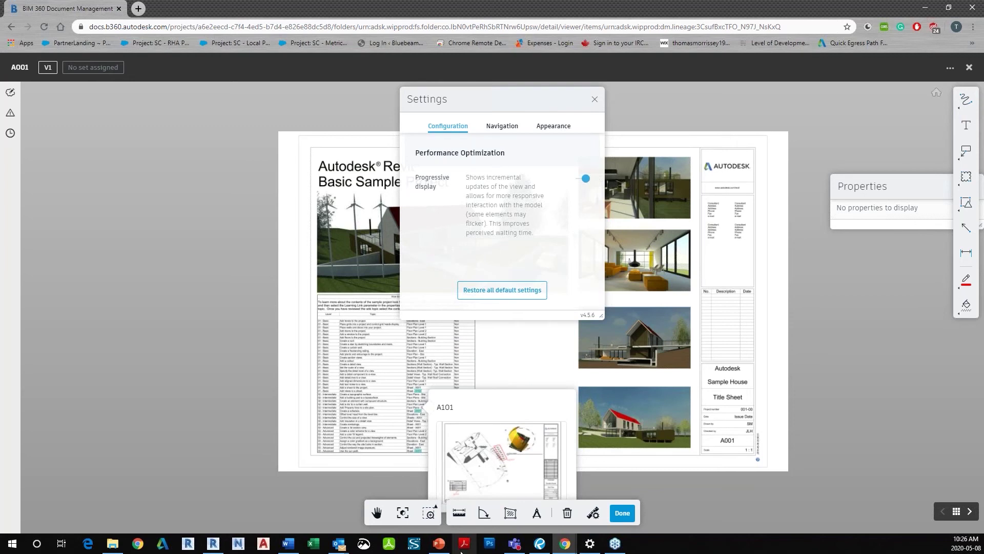
{"action": "left_click", "coordinate": [460, 514]}
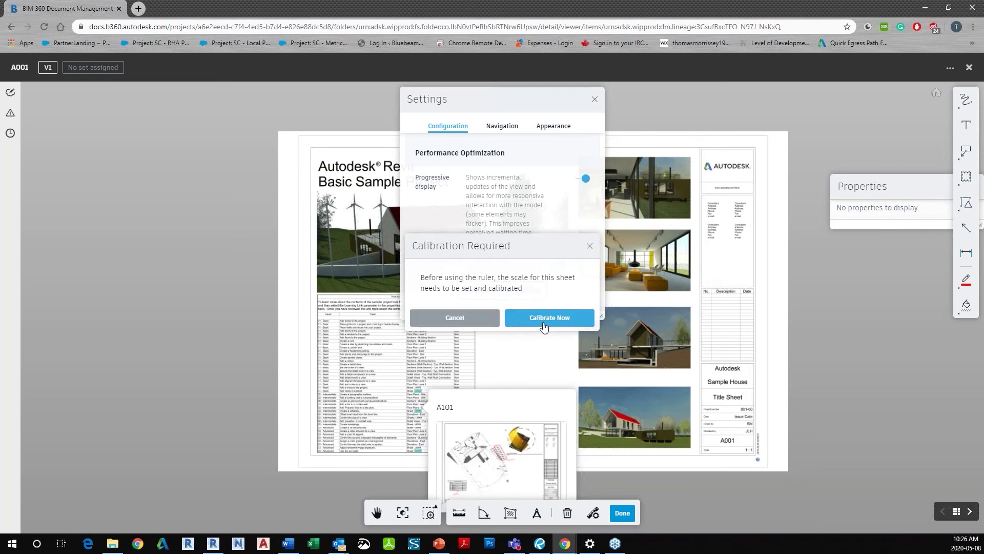
{"action": "left_click", "coordinate": [589, 246]}
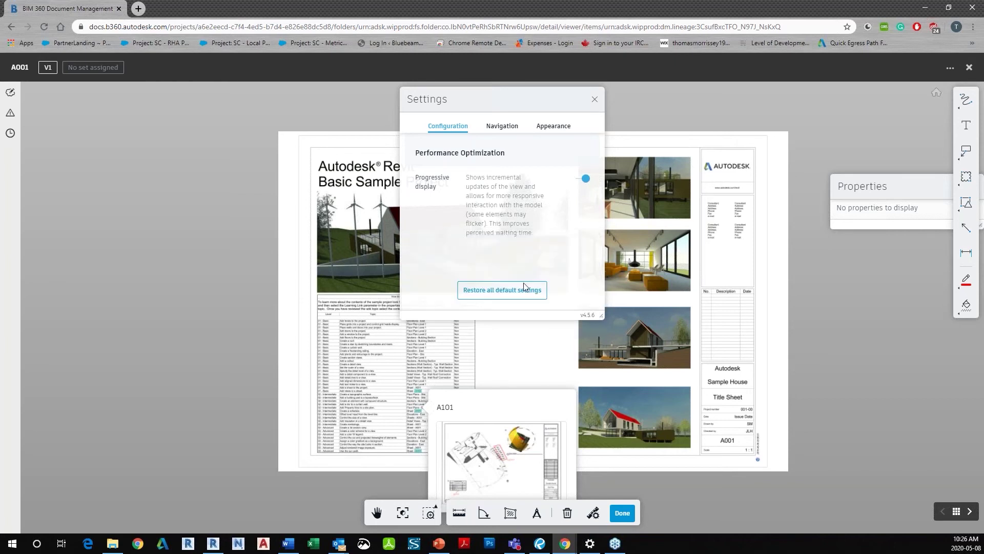
{"action": "left_click", "coordinate": [594, 99]}
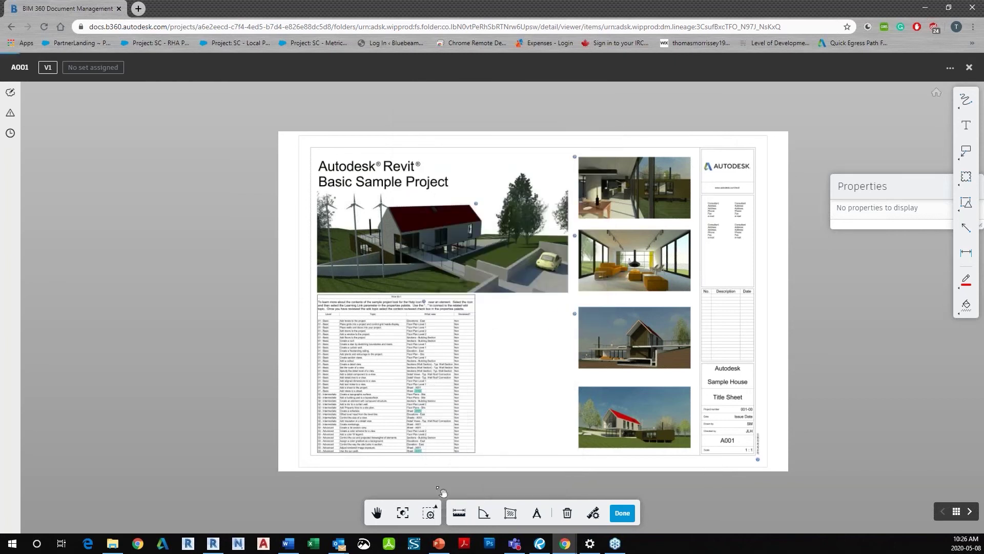
{"action": "left_click", "coordinate": [402, 514]}
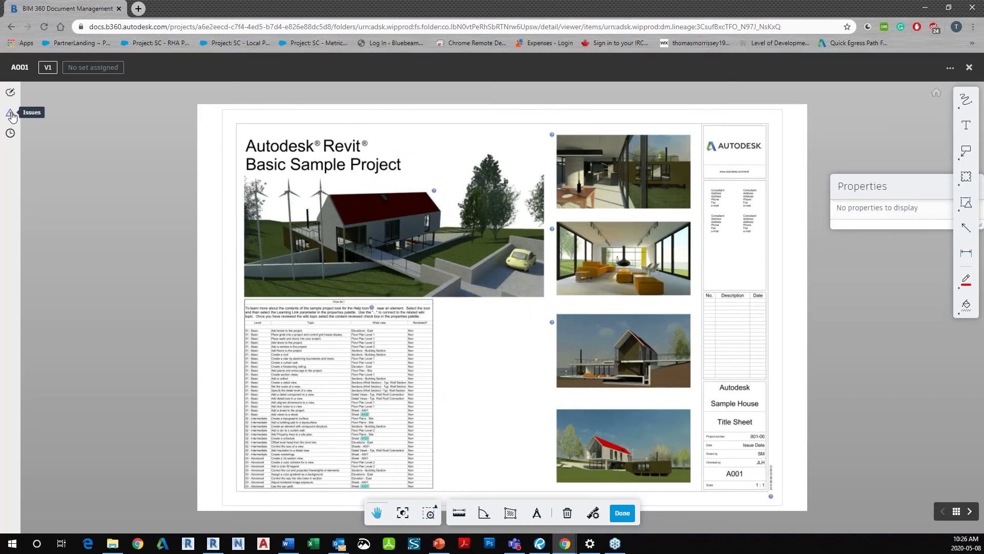
- Start a new issue on sheet A001, pin it on the living room image, and title it Wrong, Please change
{"action": "left_click", "coordinate": [12, 92]}
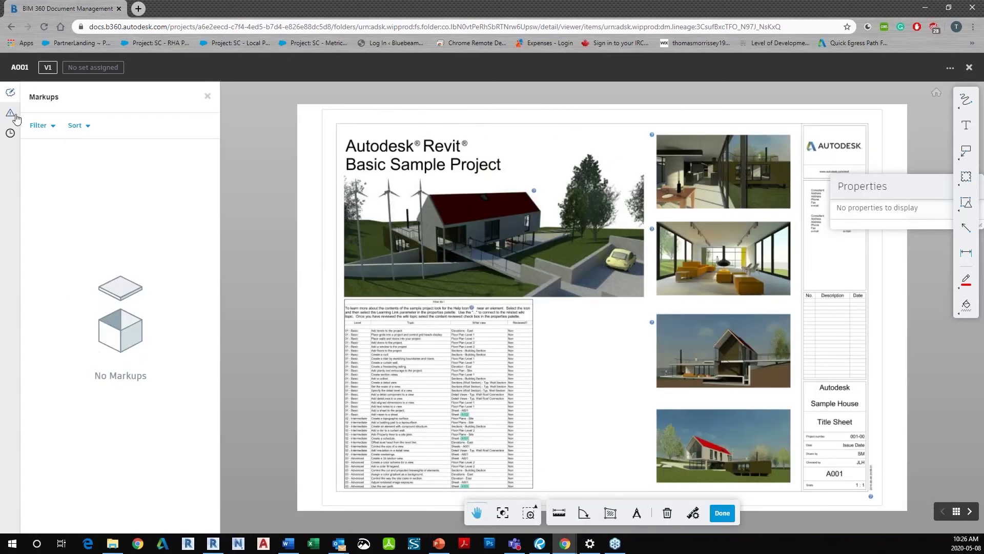
{"action": "left_click", "coordinate": [10, 112]}
{"action": "left_click", "coordinate": [121, 516]}
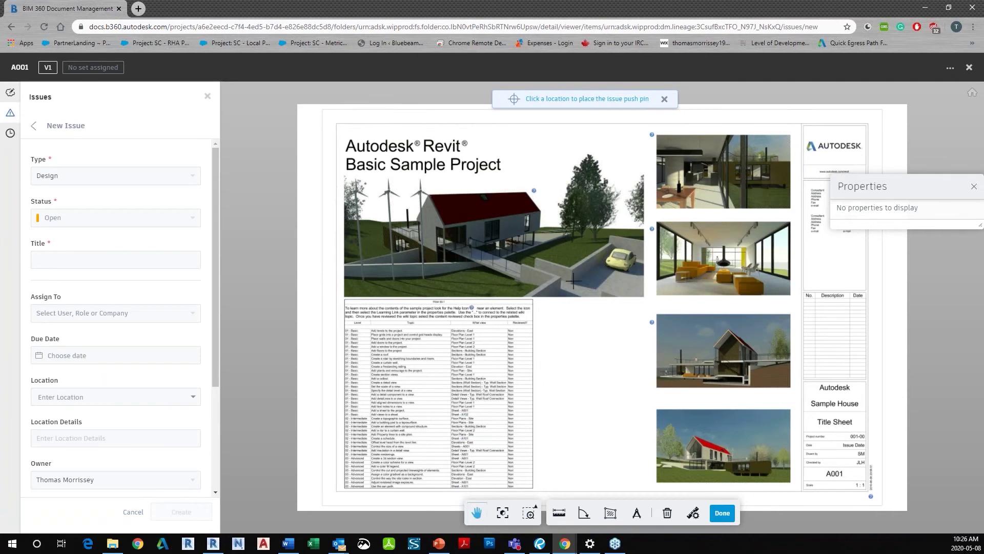
{"action": "left_click", "coordinate": [716, 267]}
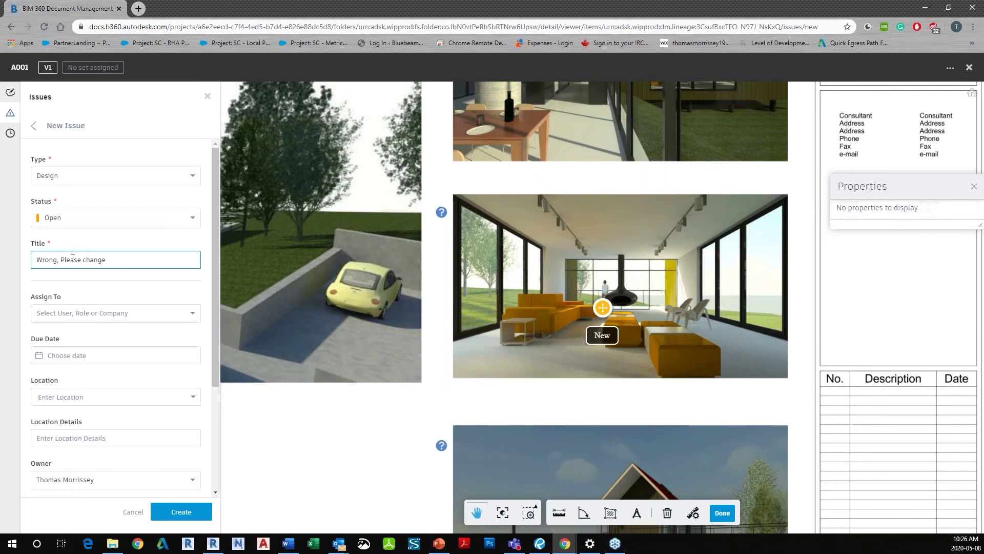
- Assign the issue to the listed SolidCAD-NextGen user and create it
{"action": "left_click", "coordinate": [82, 317]}
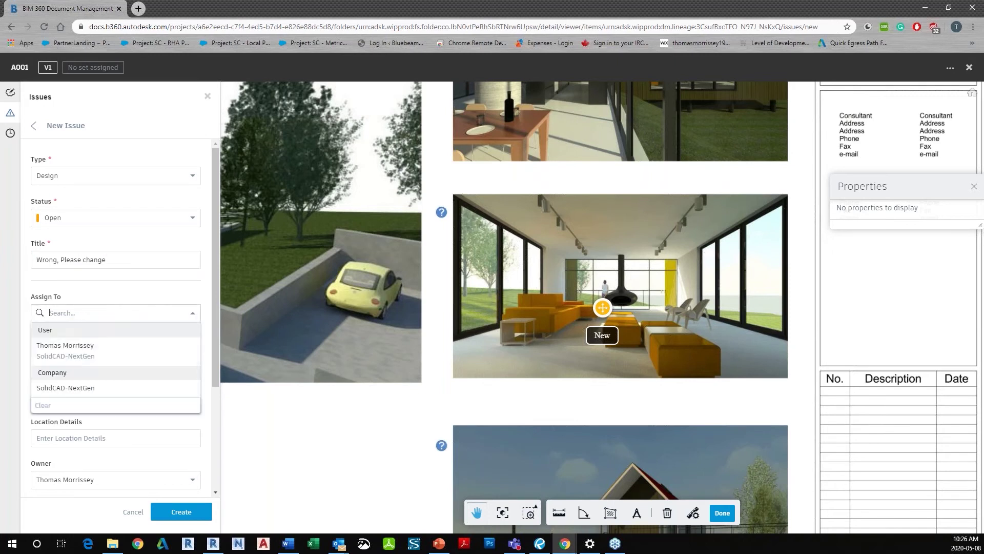
{"action": "left_click", "coordinate": [79, 355]}
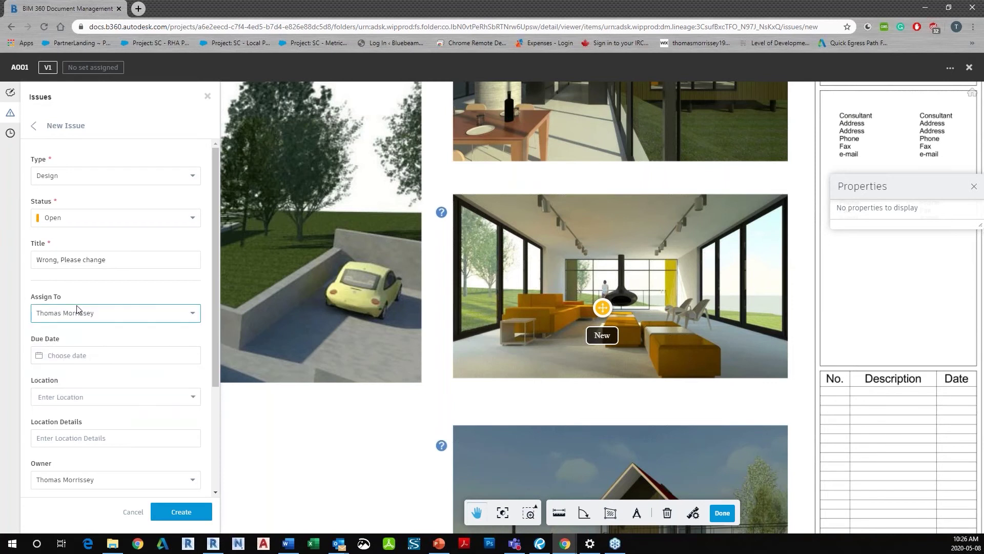
{"action": "scroll", "coordinate": [101, 369], "scroll_direction": "down", "scroll_amount": 3}
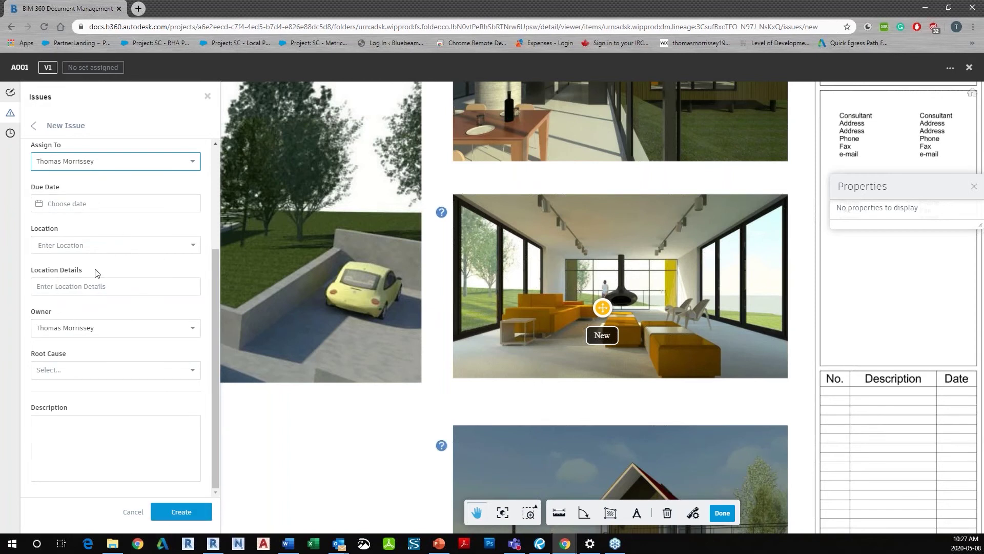
{"action": "left_click", "coordinate": [163, 510]}
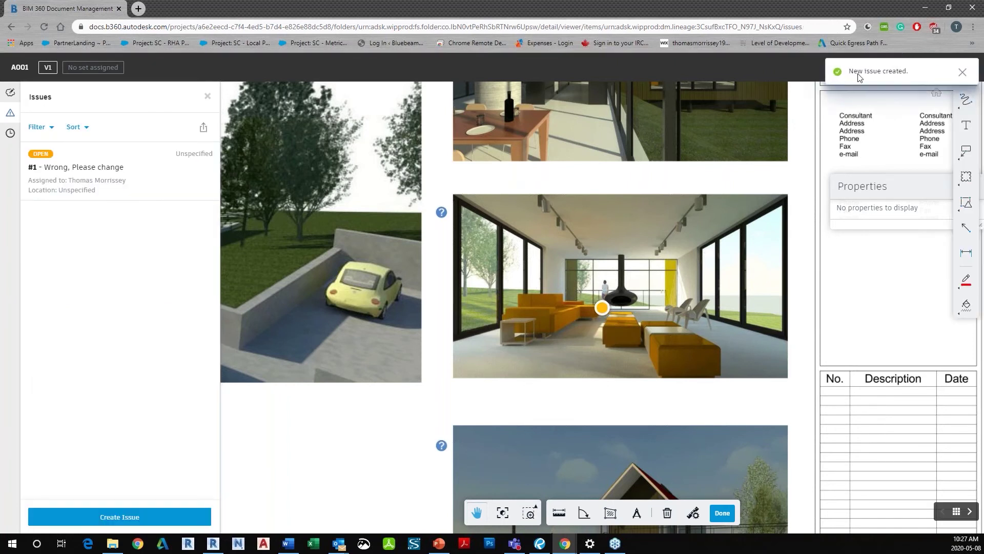
- Draw a freehand loop between the dining area and living room images on the sheet and save the markup
{"action": "mouse_move", "coordinate": [504, 316]}
{"action": "left_mouse_down"}
{"action": "mouse_move", "coordinate": [490, 322]}
{"action": "mouse_move", "coordinate": [528, 354]}
{"action": "left_mouse_up"}
{"action": "left_click", "coordinate": [966, 99]}
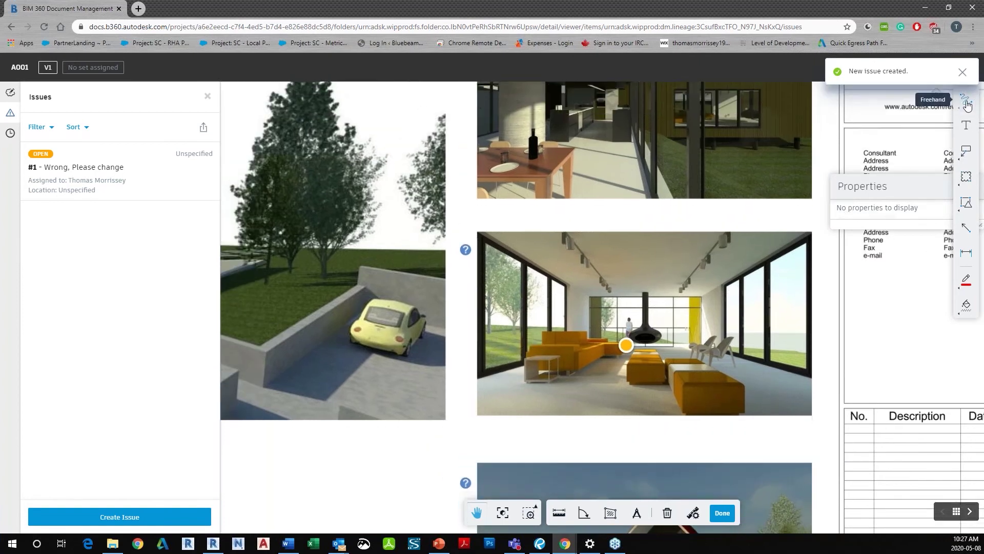
{"action": "mouse_move", "coordinate": [519, 191]}
{"action": "left_mouse_down"}
{"action": "mouse_move", "coordinate": [547, 211]}
{"action": "mouse_move", "coordinate": [515, 201]}
{"action": "left_mouse_up"}
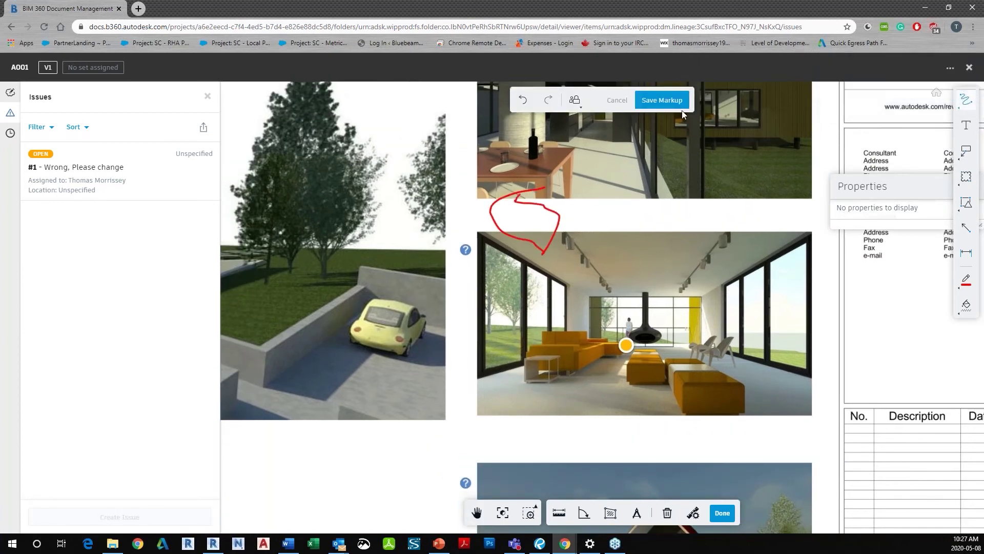
{"action": "left_click", "coordinate": [666, 104]}
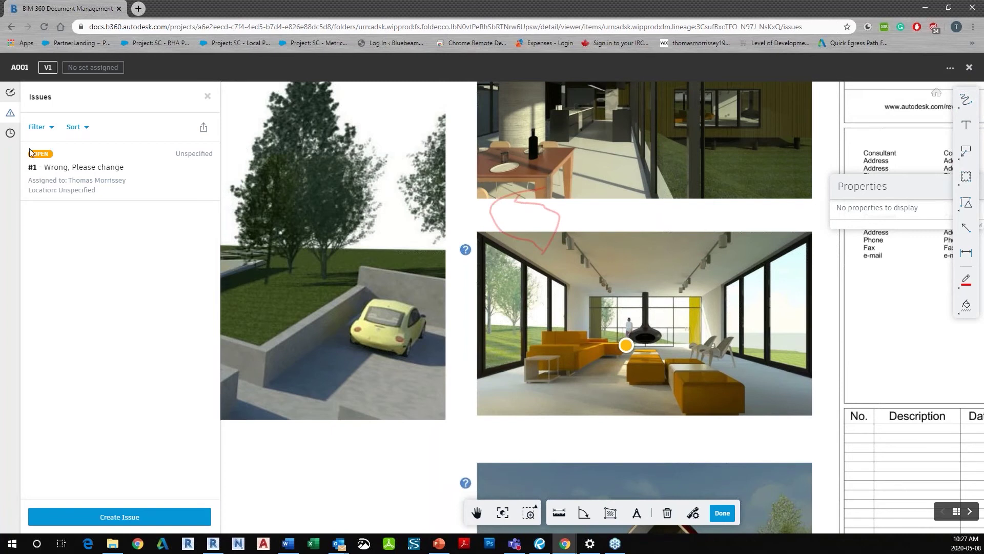
- Review the sheet's markup list and version history, close the sheet, and open the Project Files folder
{"action": "left_click", "coordinate": [9, 93]}
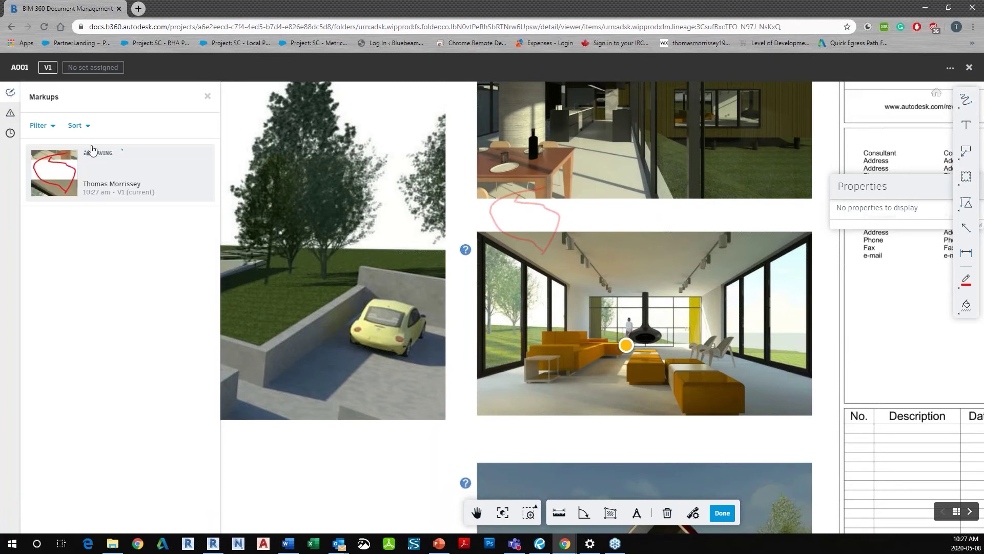
{"action": "left_click", "coordinate": [12, 134]}
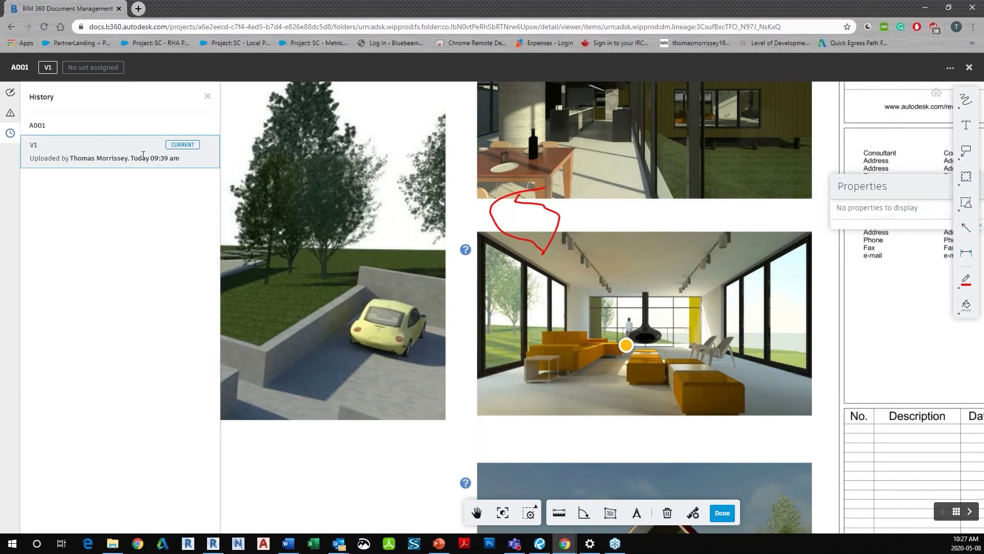
{"action": "left_click", "coordinate": [969, 68]}
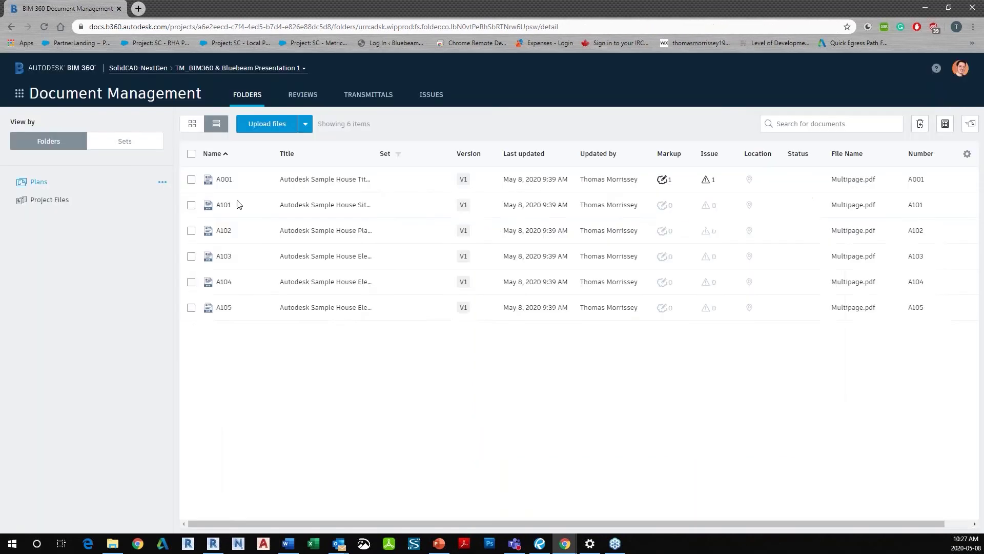
{"action": "left_click", "coordinate": [53, 204]}
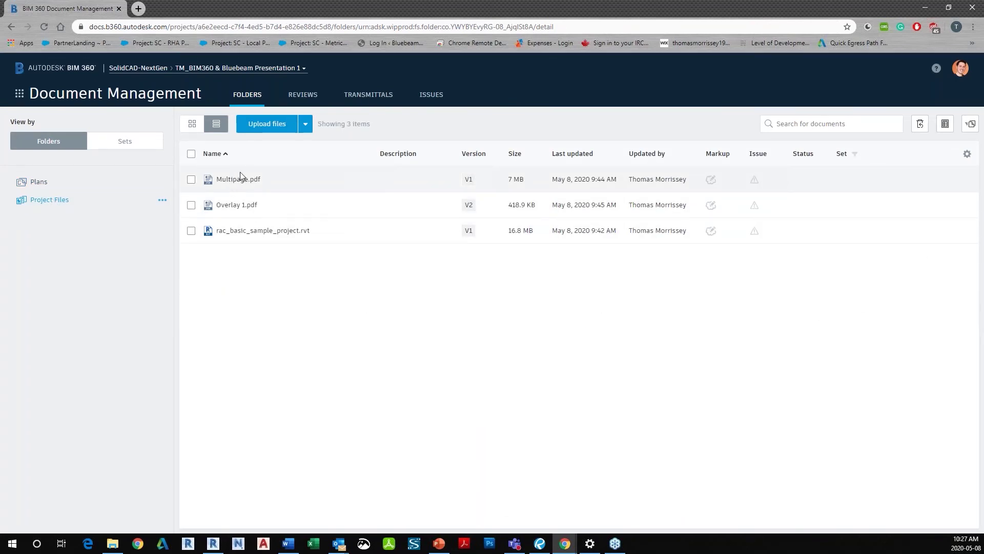
- Open rac_basic_sample_project.rvt, review its 2D sheets and the section analysis options for the 3D model, and close it
{"action": "left_click", "coordinate": [271, 232]}
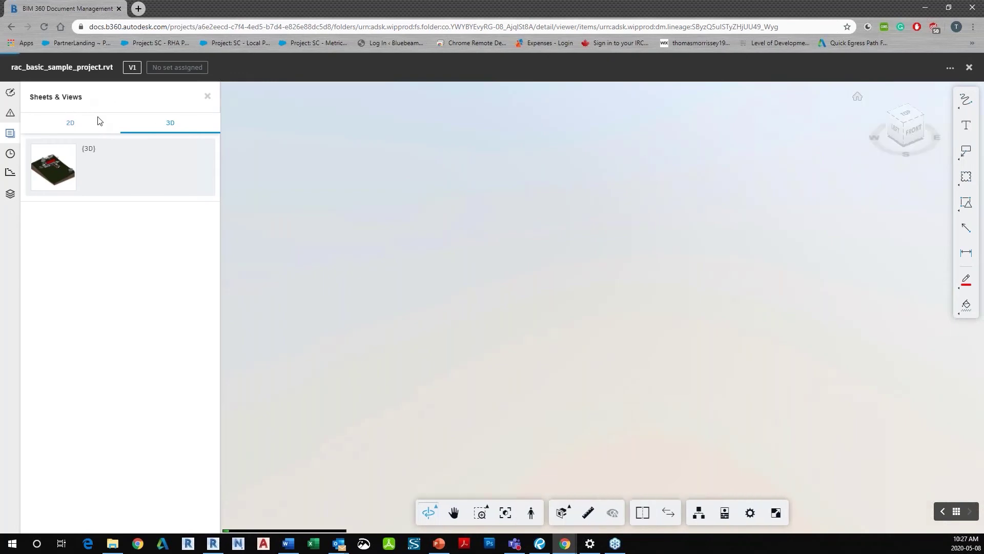
{"action": "left_click", "coordinate": [64, 125]}
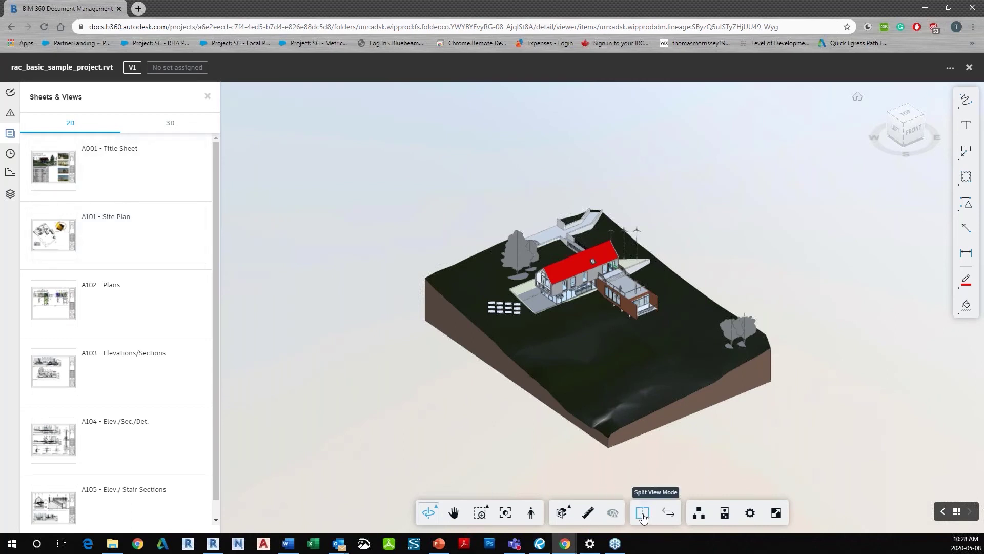
{"action": "left_click", "coordinate": [563, 516]}
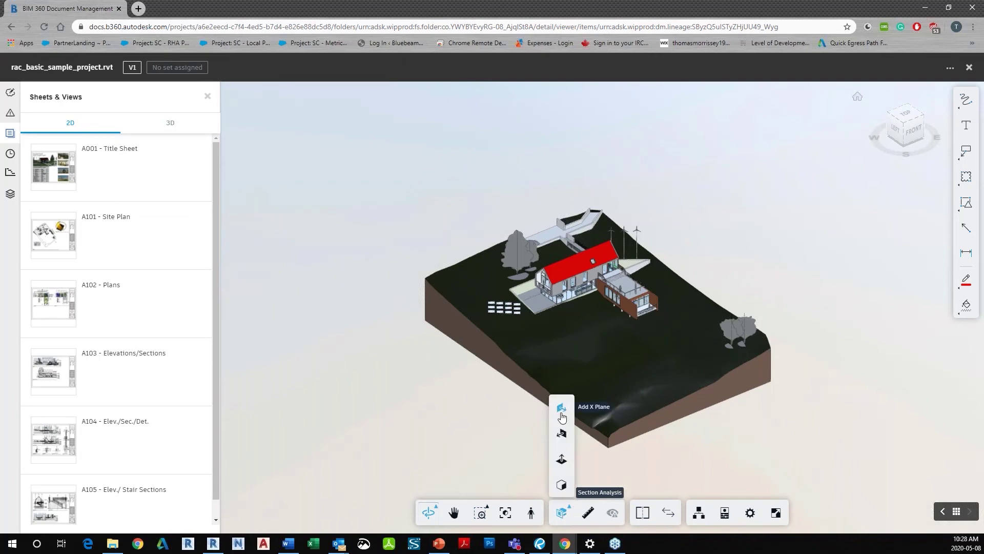
{"action": "left_click", "coordinate": [969, 67]}
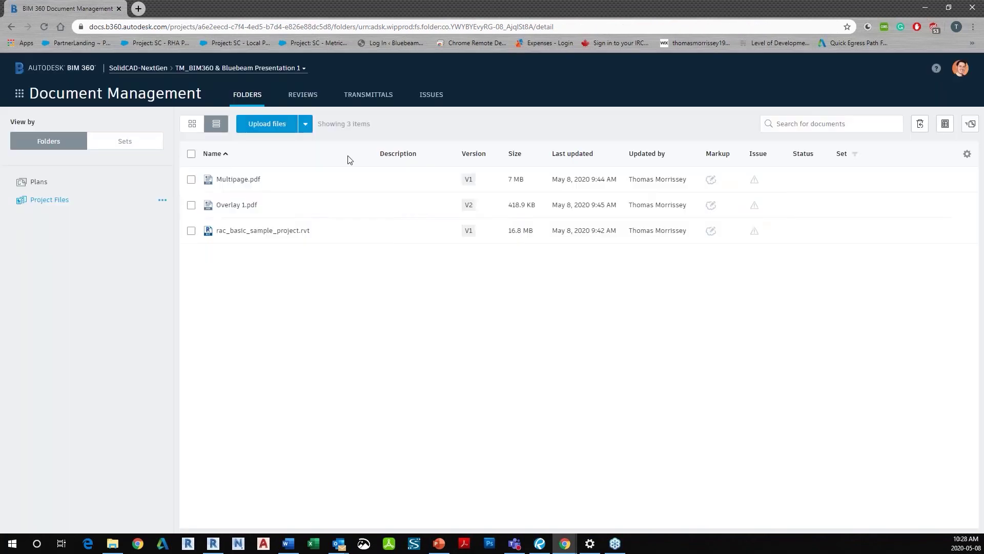
- Open Overlay 1.pdf, compare version v2 with v1, and examine the differences around the revisions table
{"action": "left_click", "coordinate": [247, 211]}
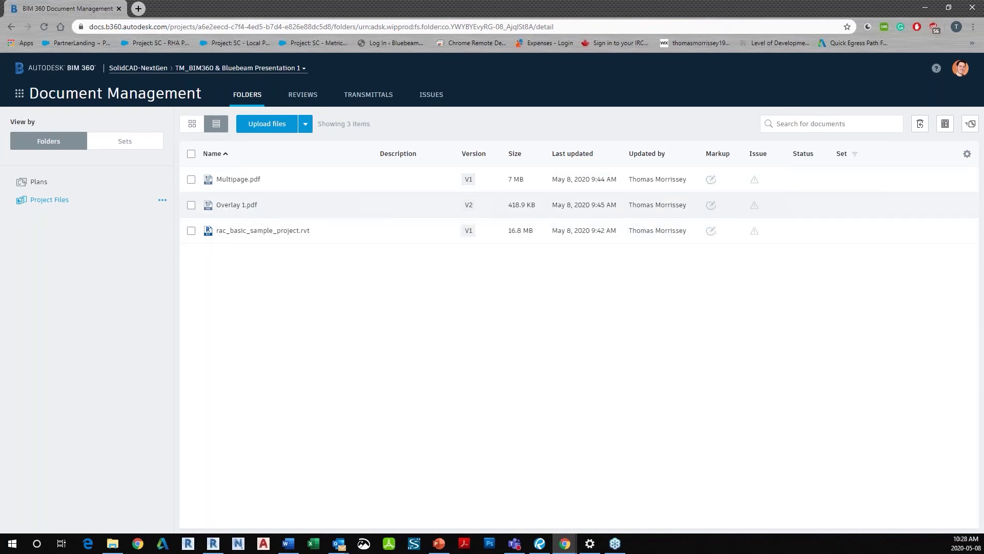
{"action": "left_click", "coordinate": [238, 211]}
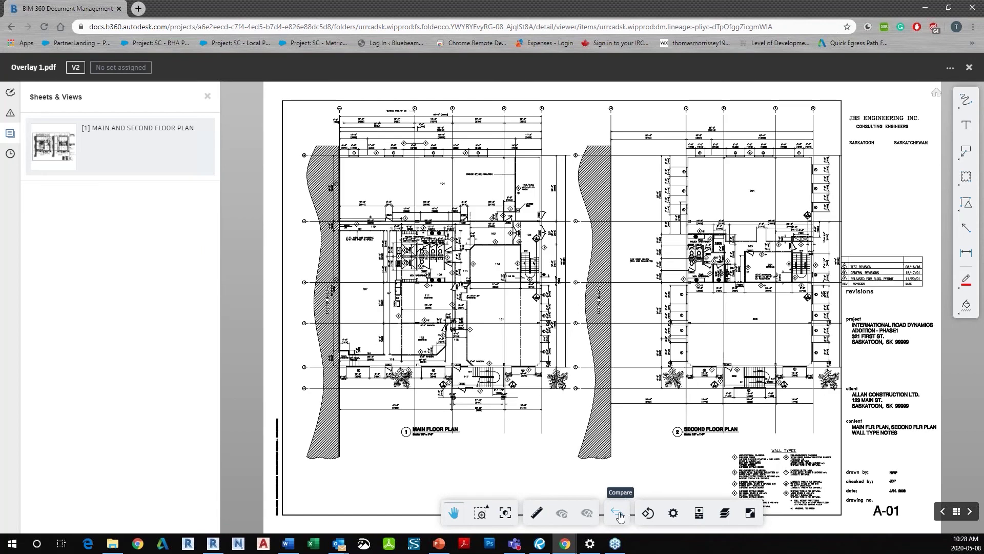
{"action": "left_click", "coordinate": [619, 516]}
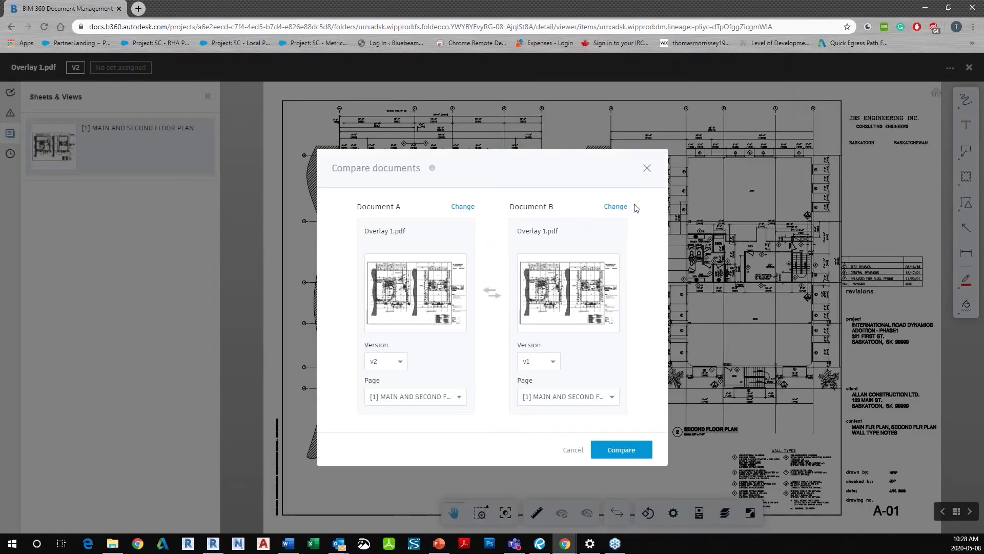
{"action": "left_click", "coordinate": [621, 450]}
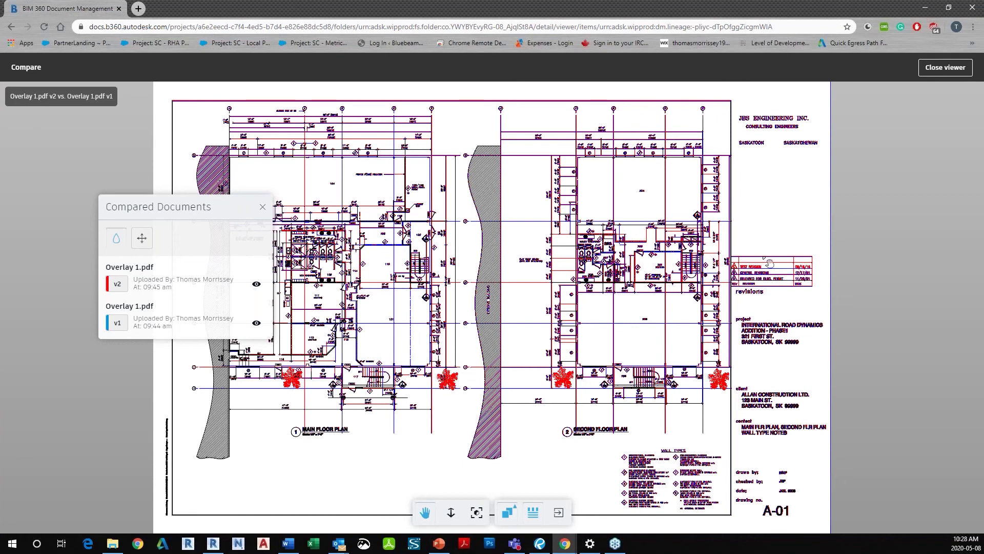
{"action": "scroll", "coordinate": [757, 262], "scroll_direction": "up", "scroll_amount": 1}
{"action": "scroll", "coordinate": [756, 262], "scroll_direction": "up", "scroll_amount": 1}
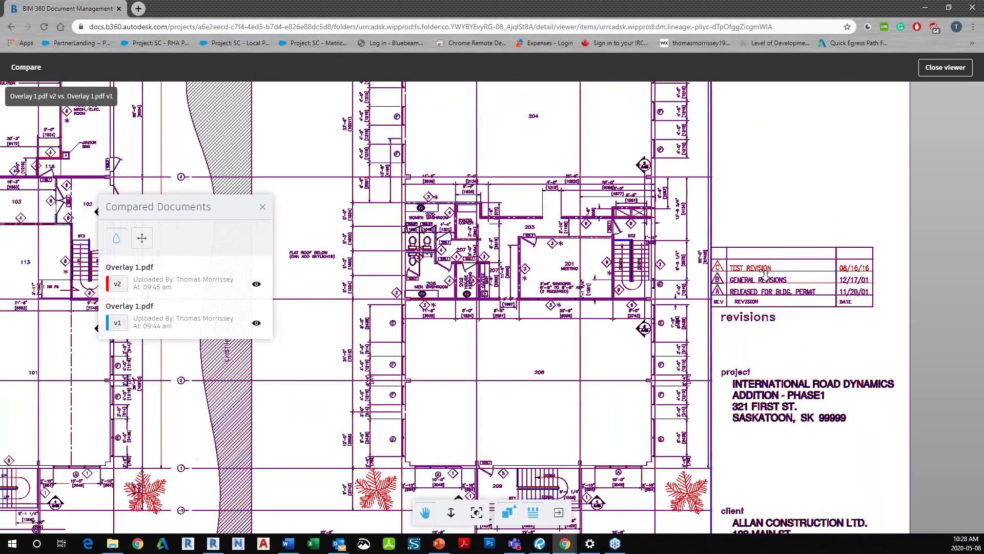
{"action": "scroll", "coordinate": [666, 251], "scroll_direction": "down", "scroll_amount": 2}
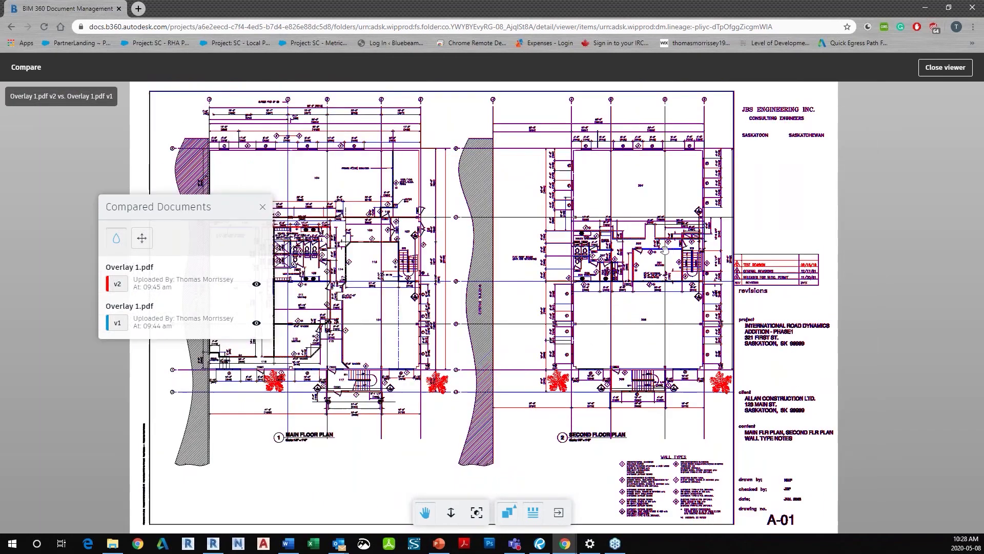
- Show the Overlay 1.pdf versions side by side, shift the divider between the two floor plans, and close the comparison
{"action": "left_click", "coordinate": [507, 512]}
{"action": "left_click", "coordinate": [509, 458]}
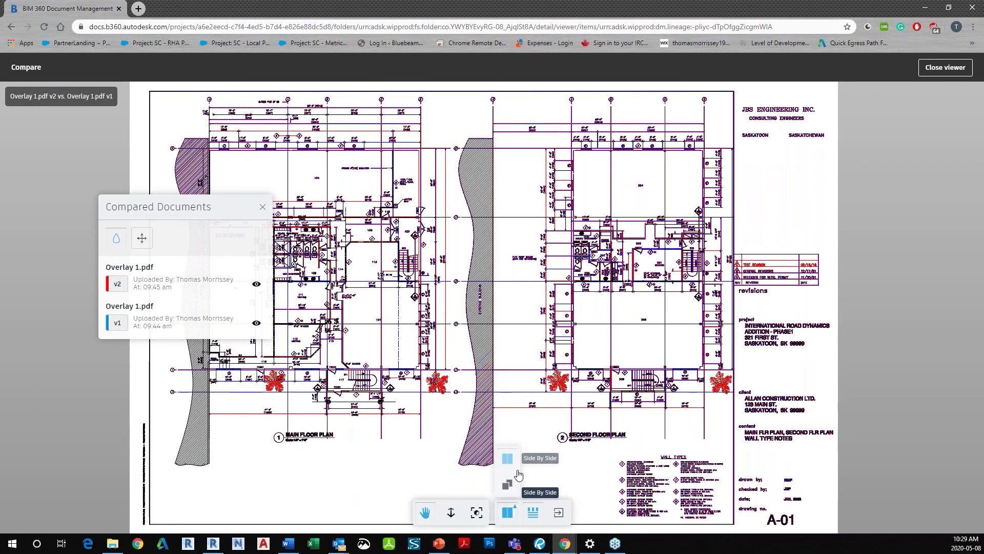
{"action": "left_click_drag", "start_coordinate": [421, 474], "coordinate": [515, 451]}
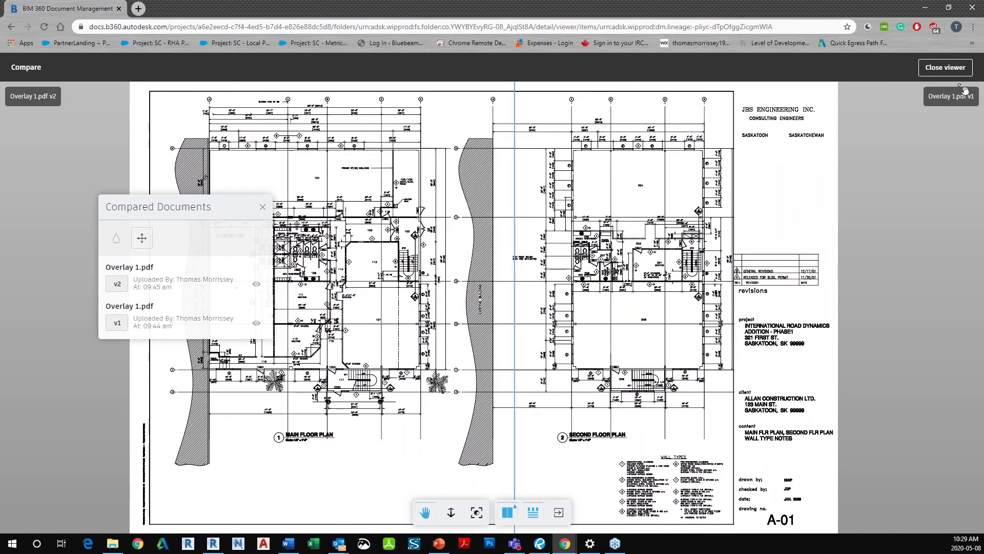
{"action": "left_click", "coordinate": [939, 70]}
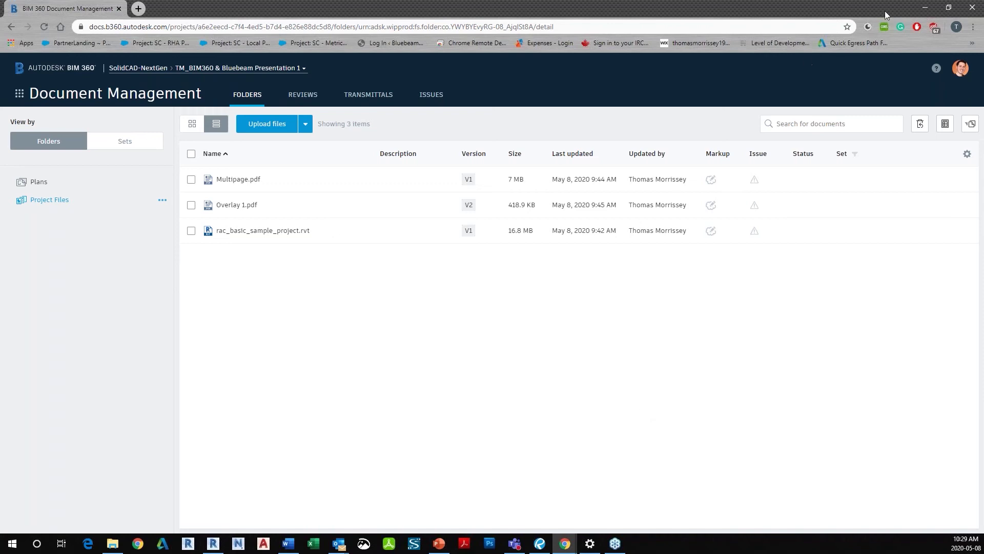
- Switch to Bluebeam Revu, open Multipage.pdf from the BIM360 Bluebeam Pres folder, and look over its title sheet
{"action": "left_click", "coordinate": [925, 7]}
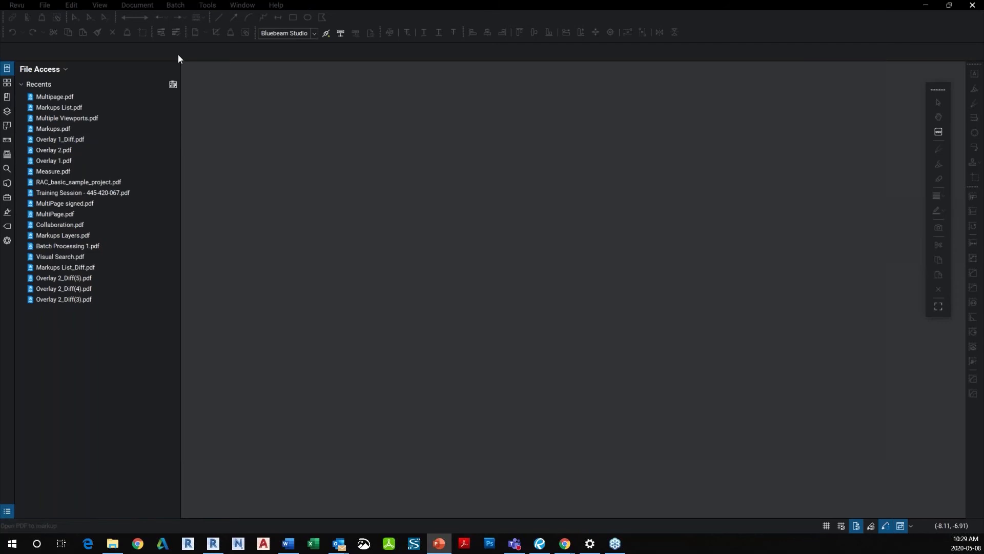
{"action": "left_click", "coordinate": [45, 5]}
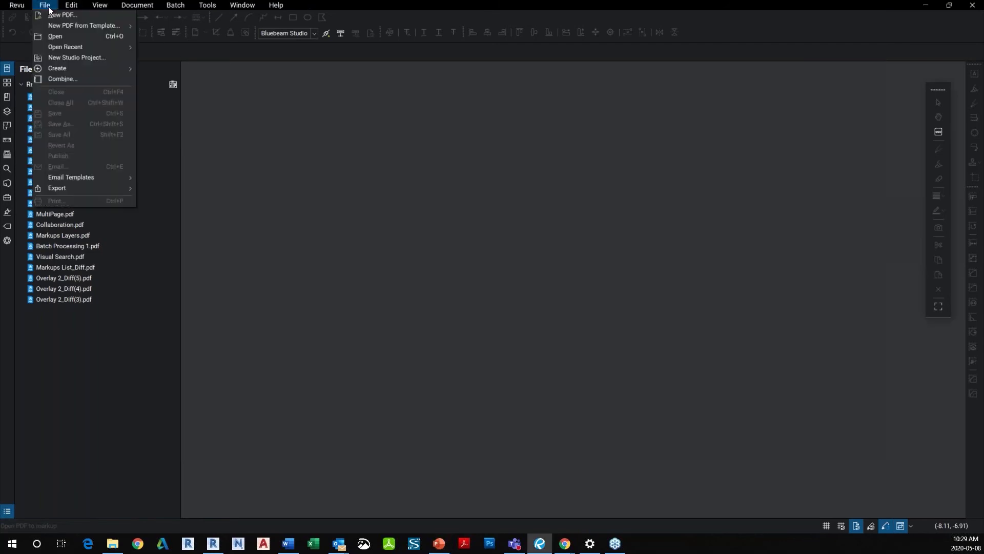
{"action": "left_click", "coordinate": [61, 36]}
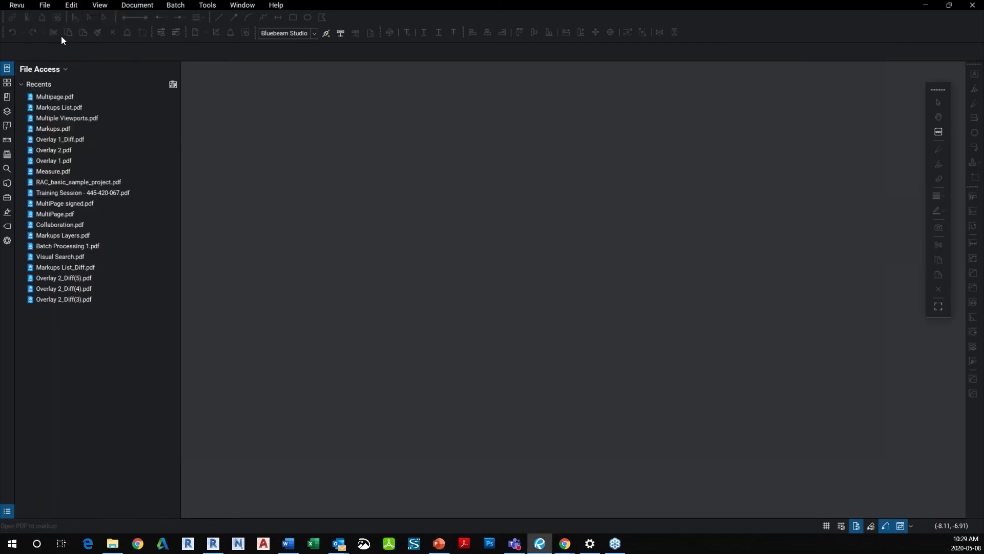
{"action": "left_click", "coordinate": [234, 92]}
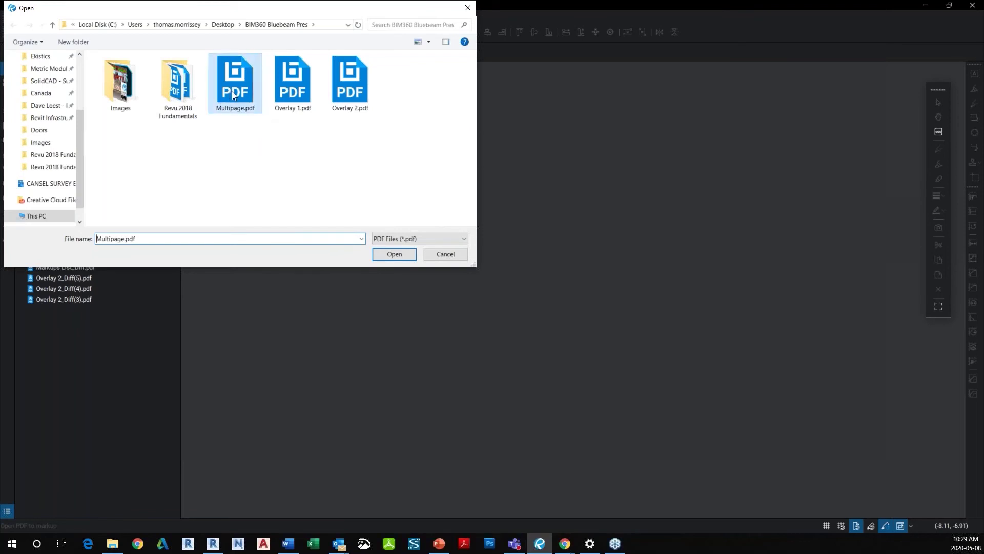
{"action": "left_click", "coordinate": [391, 254]}
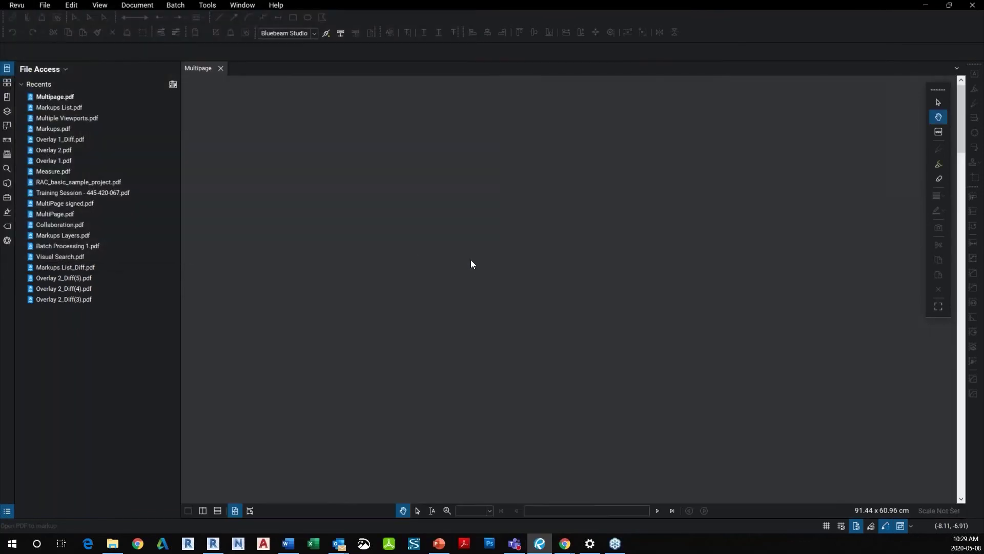
{"action": "scroll", "coordinate": [601, 233], "scroll_direction": "down", "scroll_amount": 2}
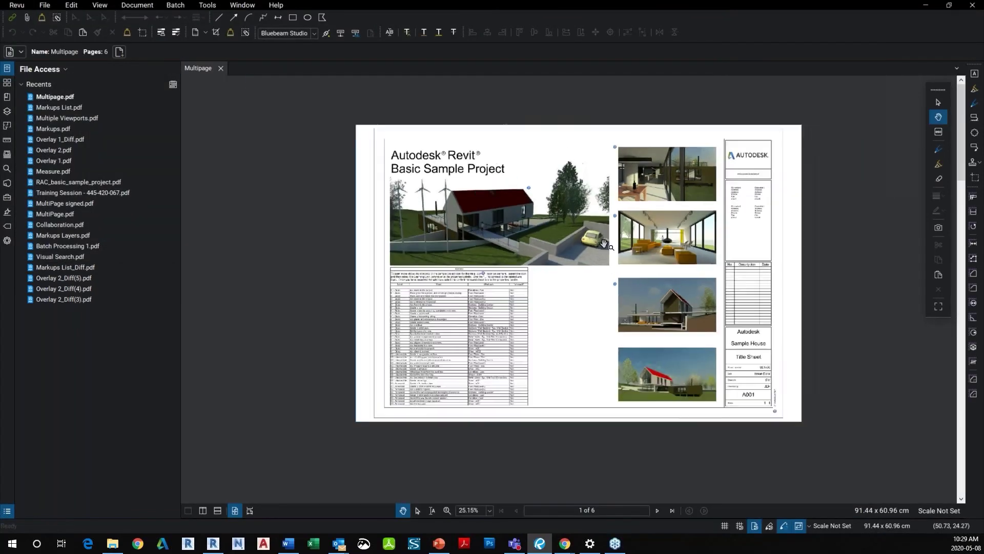
{"action": "scroll", "coordinate": [632, 376], "scroll_direction": "down", "scroll_amount": 2}
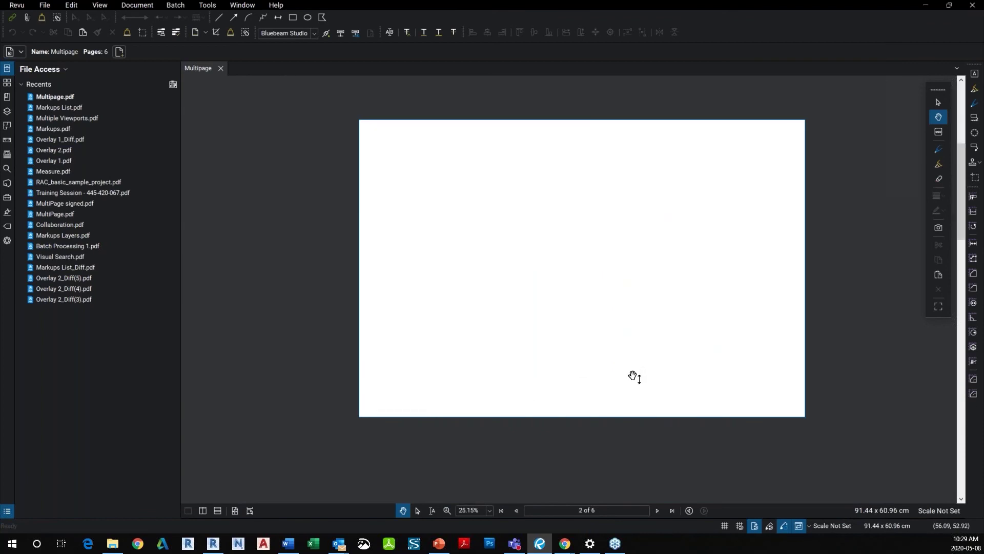
{"action": "scroll", "coordinate": [607, 337], "scroll_direction": "up", "scroll_amount": 2}
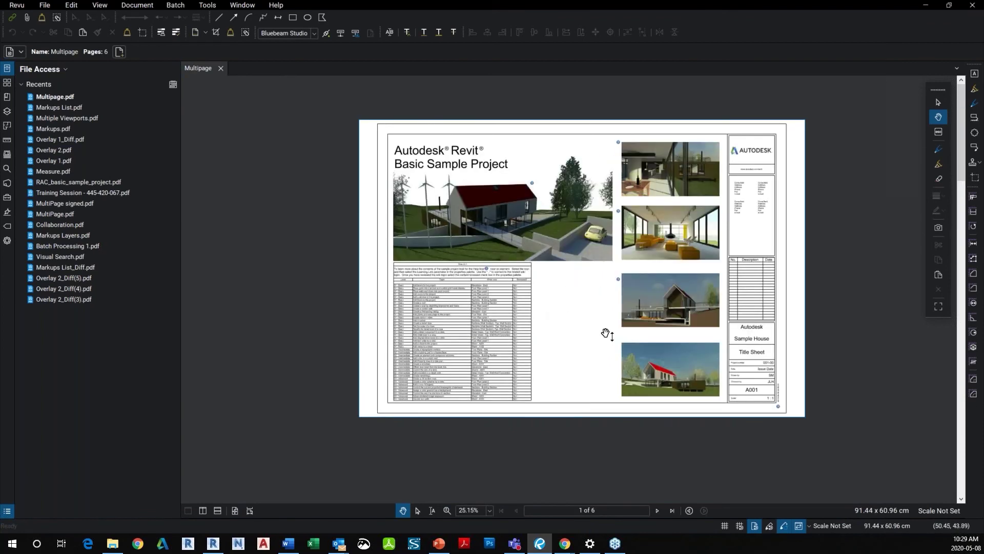
{"action": "scroll", "coordinate": [607, 301], "scroll_direction": "up", "scroll_amount": 3}
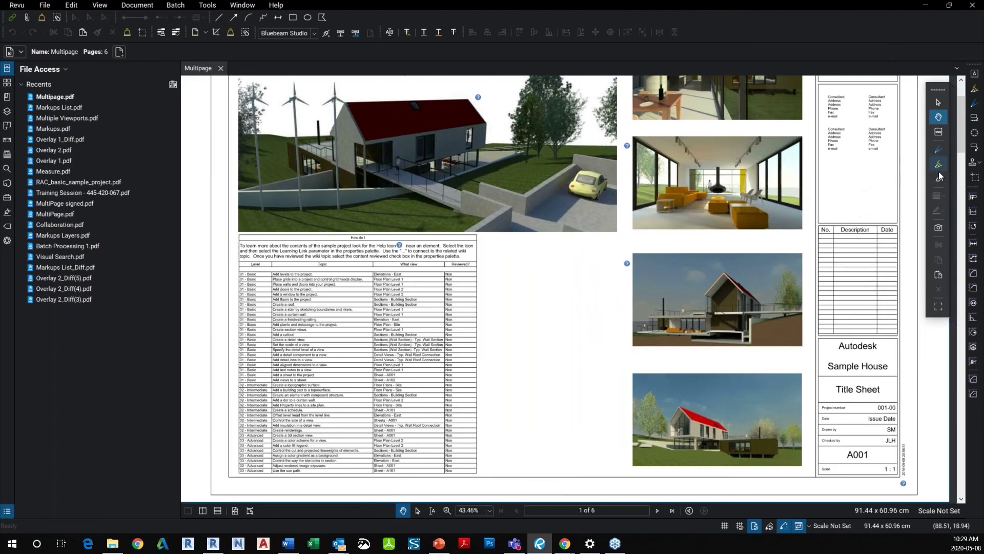
{"action": "left_click", "coordinate": [208, 6]}
{"action": "mouse_move", "coordinate": [229, 14]}
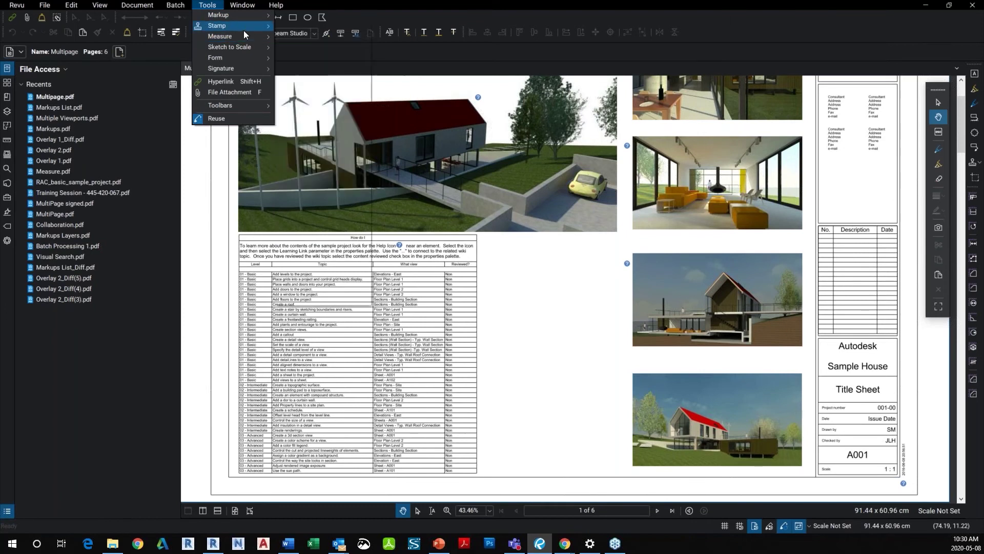
{"action": "mouse_move", "coordinate": [244, 30]}
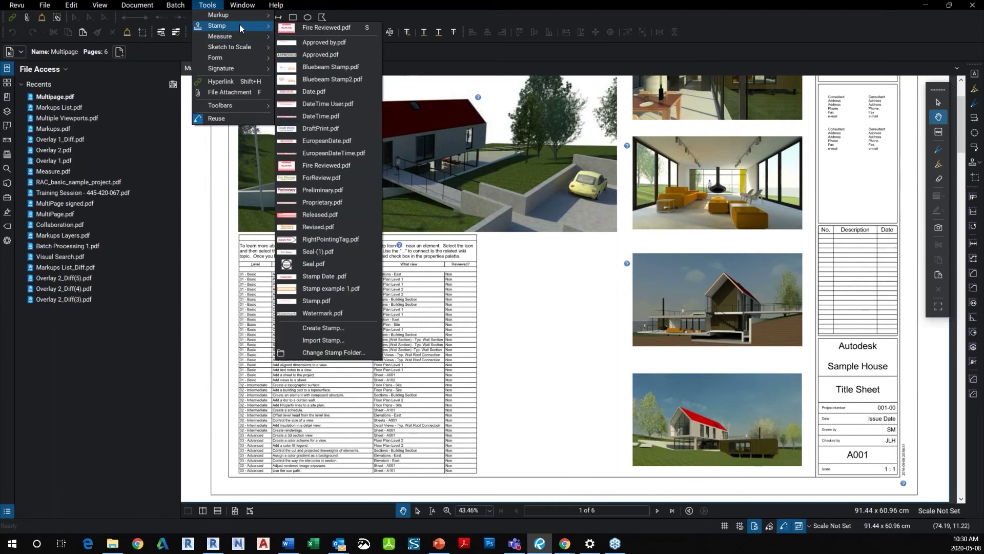
{"action": "left_click", "coordinate": [210, 6]}
{"action": "left_click", "coordinate": [214, 7]}
{"action": "left_click", "coordinate": [214, 10]}
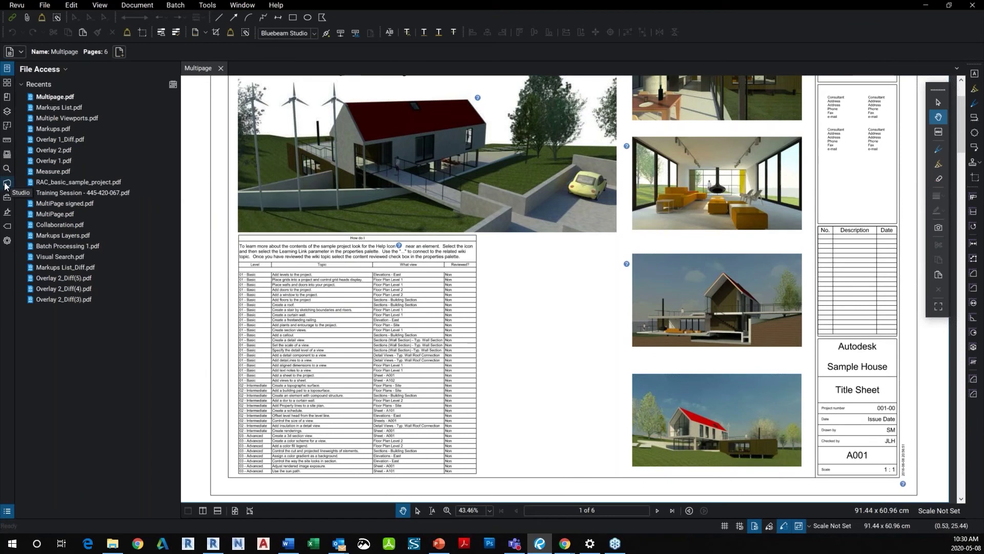
- Open Studio and leave the Presentation TM DK session
{"action": "left_click", "coordinate": [8, 184]}
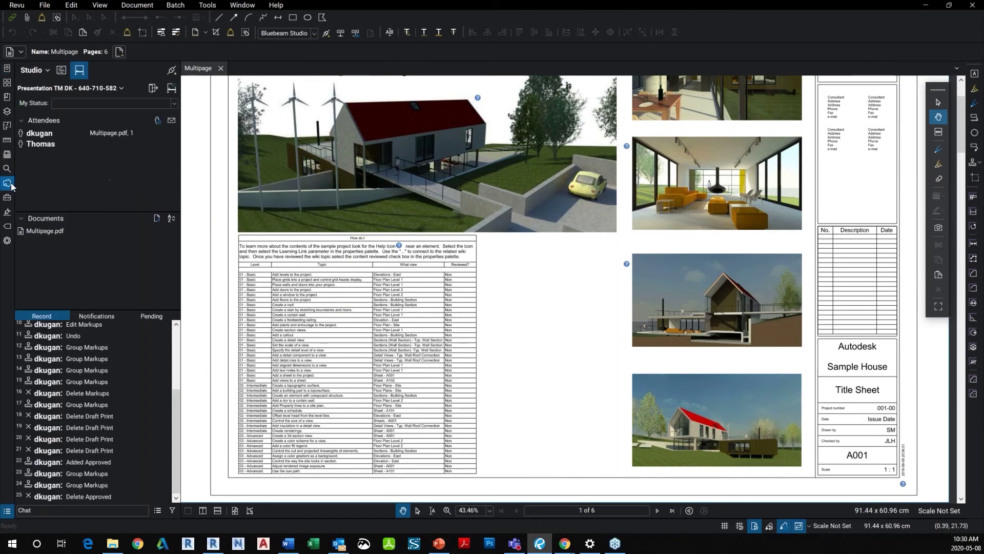
{"action": "mouse_move", "coordinate": [54, 234]}
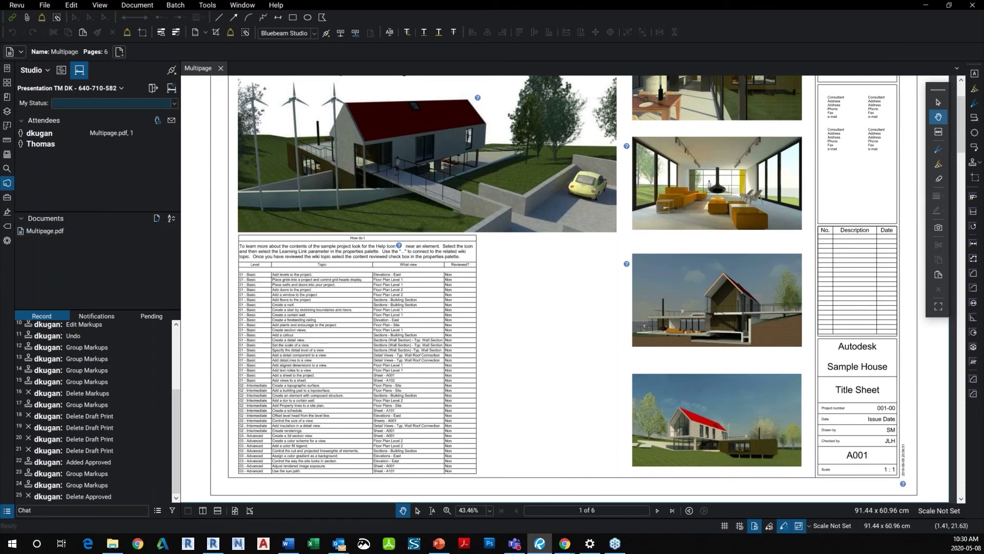
{"action": "left_click", "coordinate": [153, 88]}
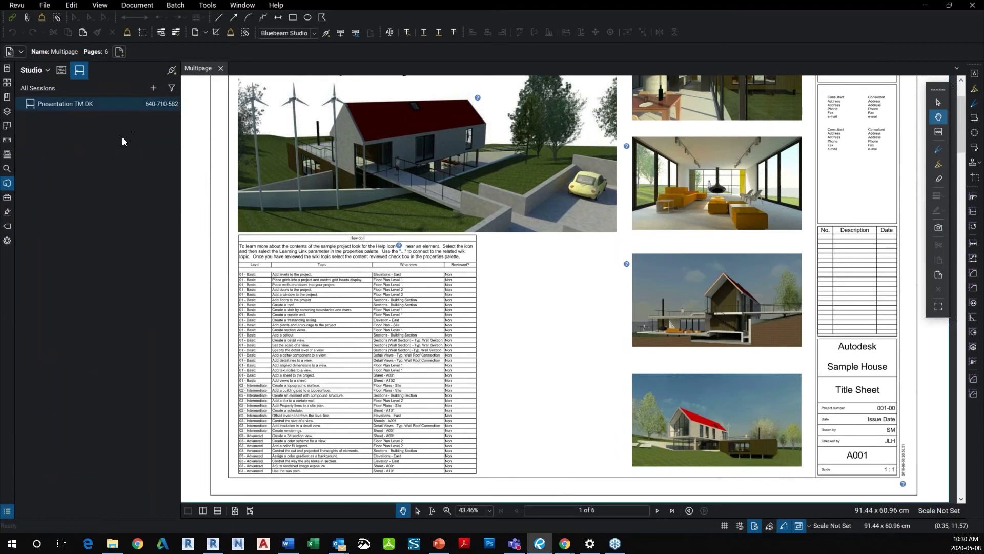
- Create a new Studio project named Project Test
{"action": "left_click", "coordinate": [61, 72]}
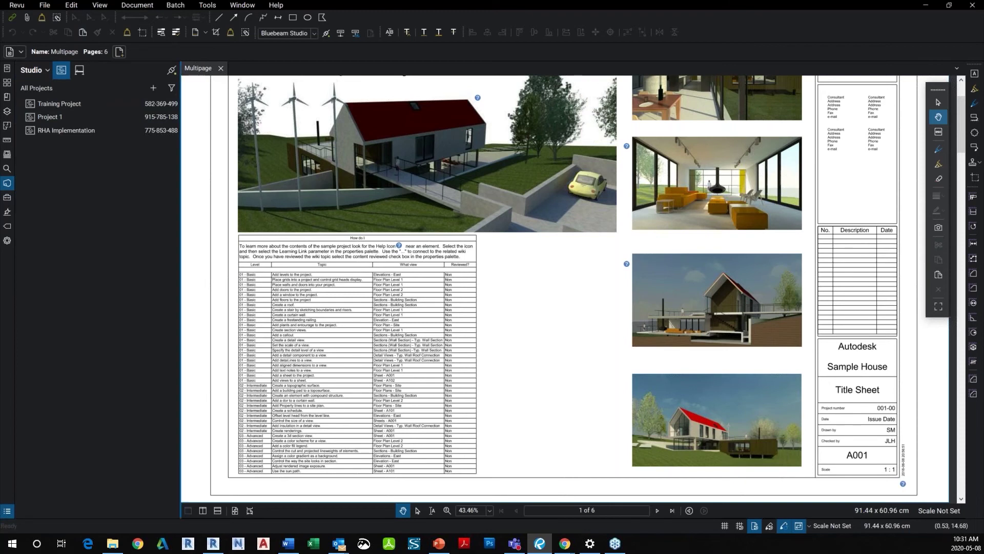
{"action": "left_click", "coordinate": [154, 89]}
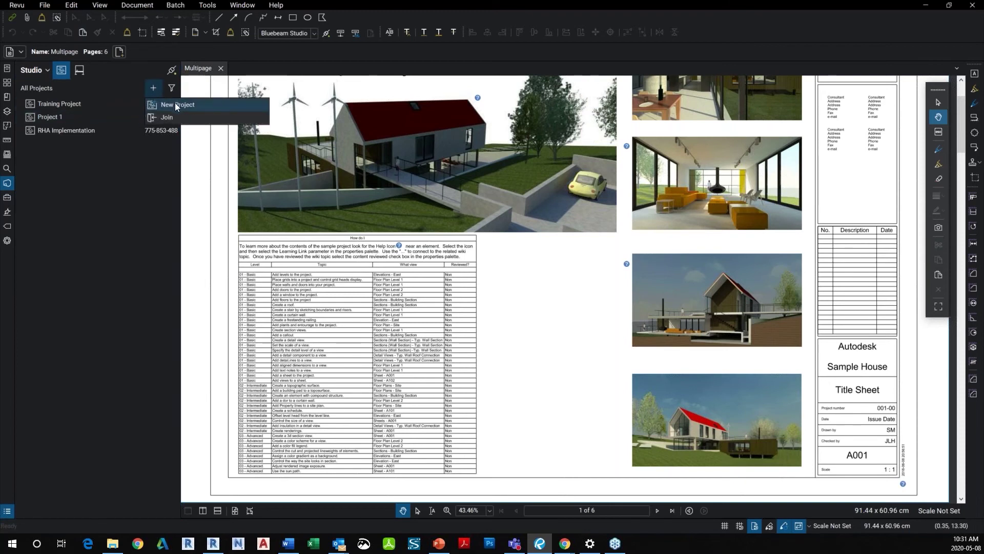
{"action": "left_click", "coordinate": [176, 105]}
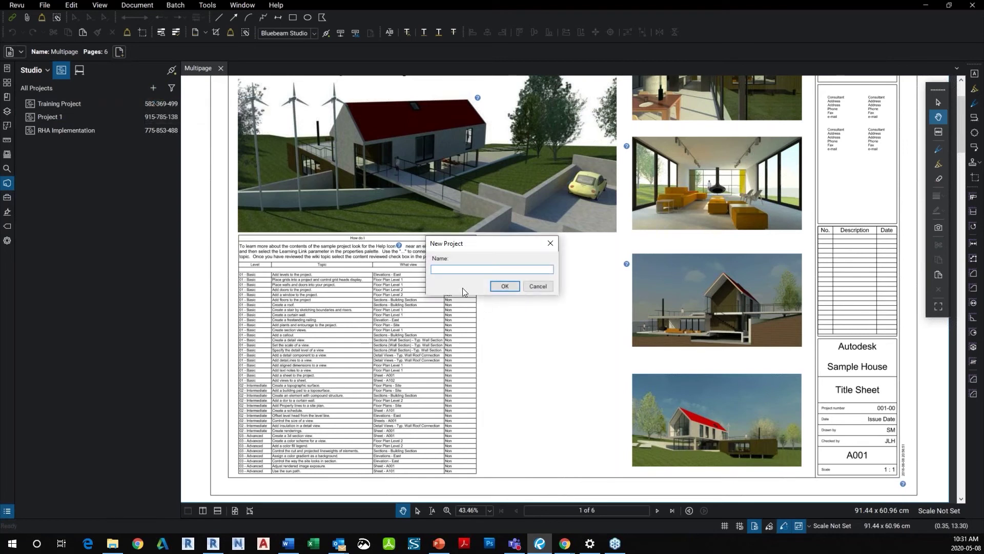
{"action": "type", "text": "Project Test"}
{"action": "left_click", "coordinate": [501, 288]}
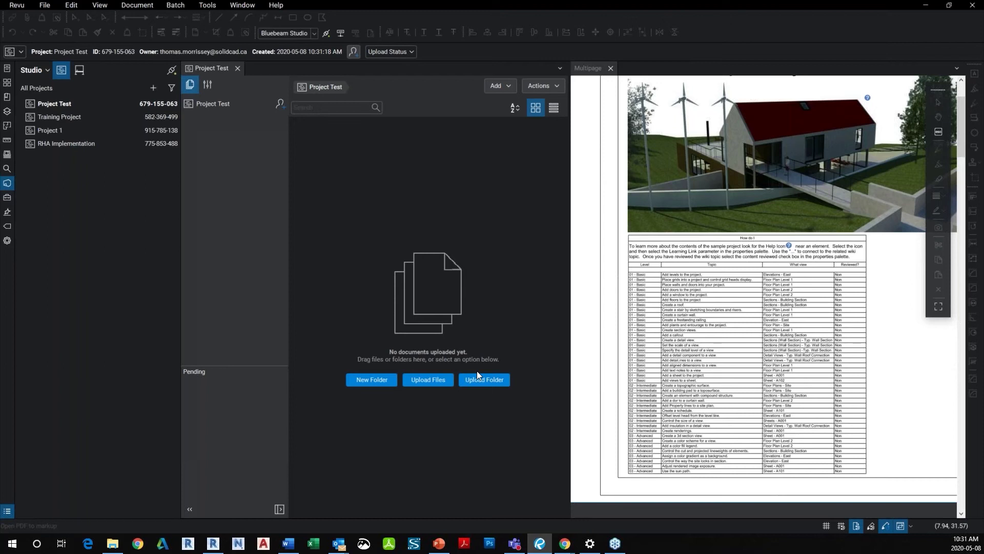
- Upload Multipage.pdf from the BIM360 Bluebeam Pres folder to the Project Test Studio project
{"action": "left_click", "coordinate": [430, 379]}
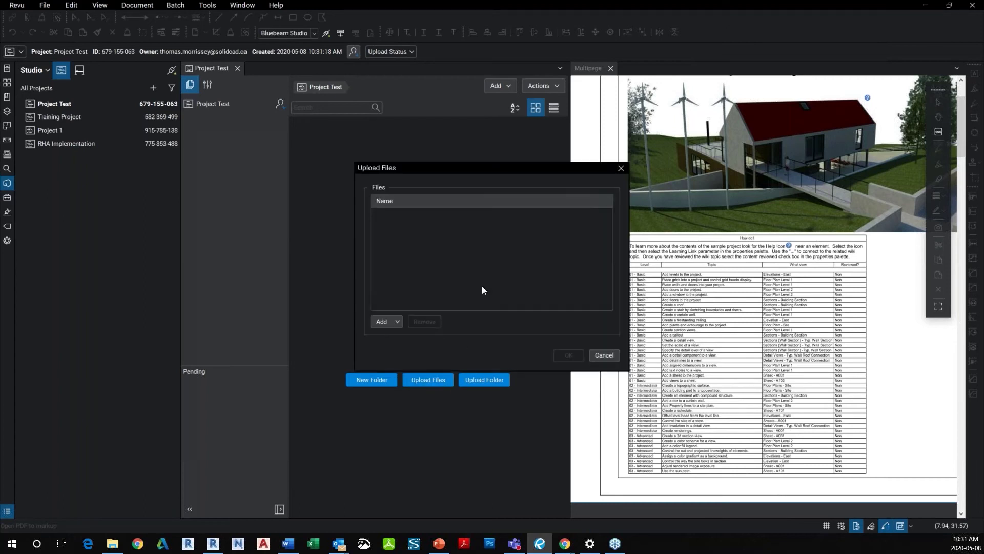
{"action": "left_click", "coordinate": [386, 322]}
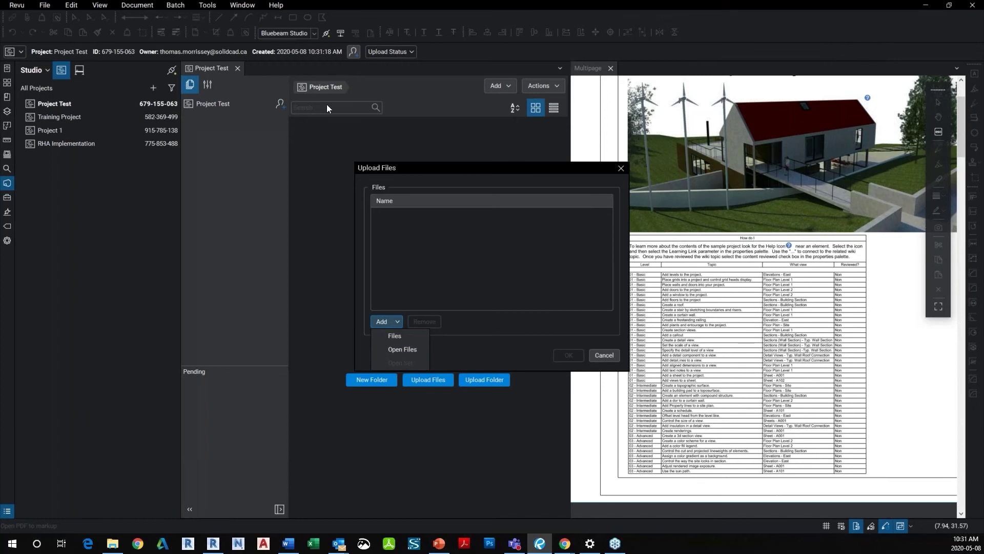
{"action": "left_click", "coordinate": [398, 336]}
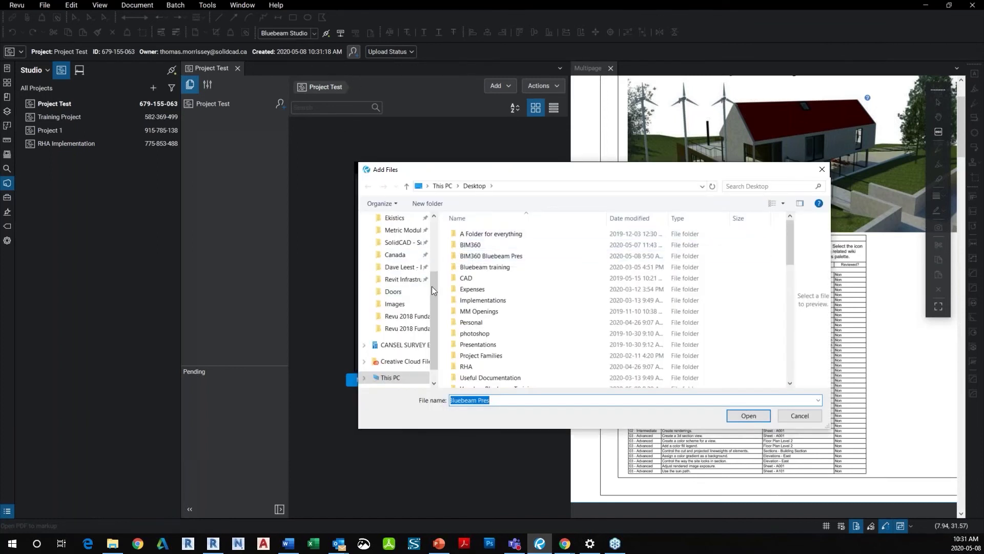
{"action": "scroll", "coordinate": [432, 286], "scroll_direction": "up", "scroll_amount": 3}
{"action": "left_click", "coordinate": [410, 239]}
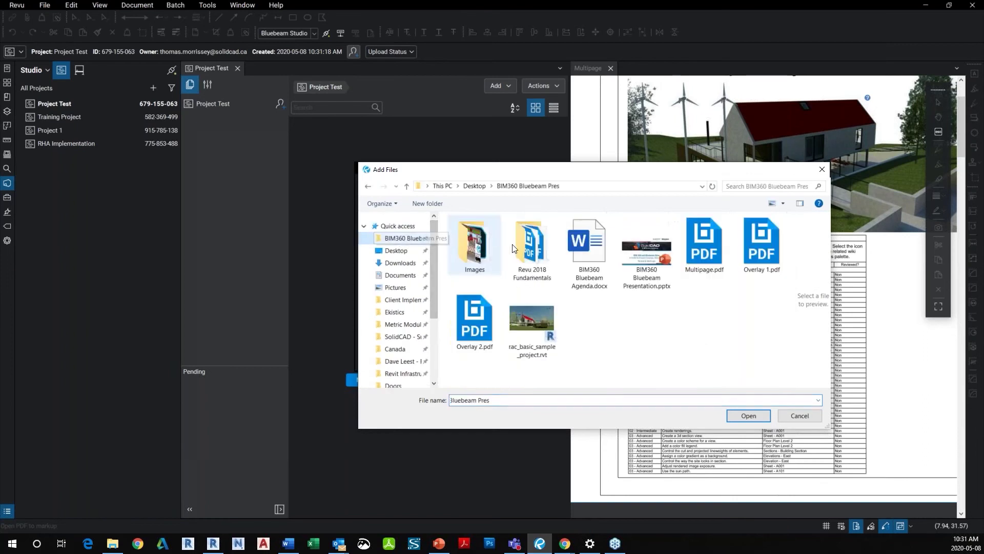
{"action": "left_click", "coordinate": [700, 259]}
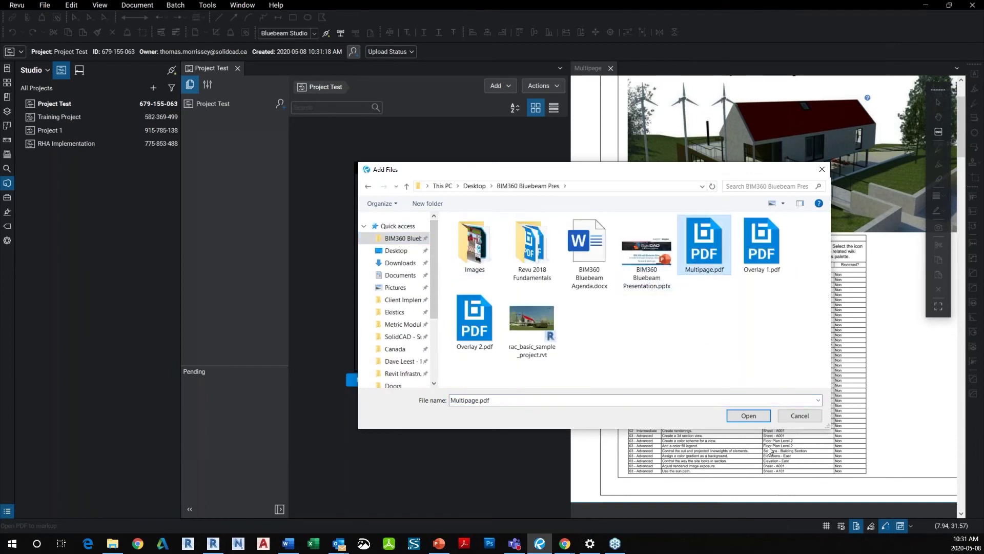
{"action": "left_click", "coordinate": [748, 415]}
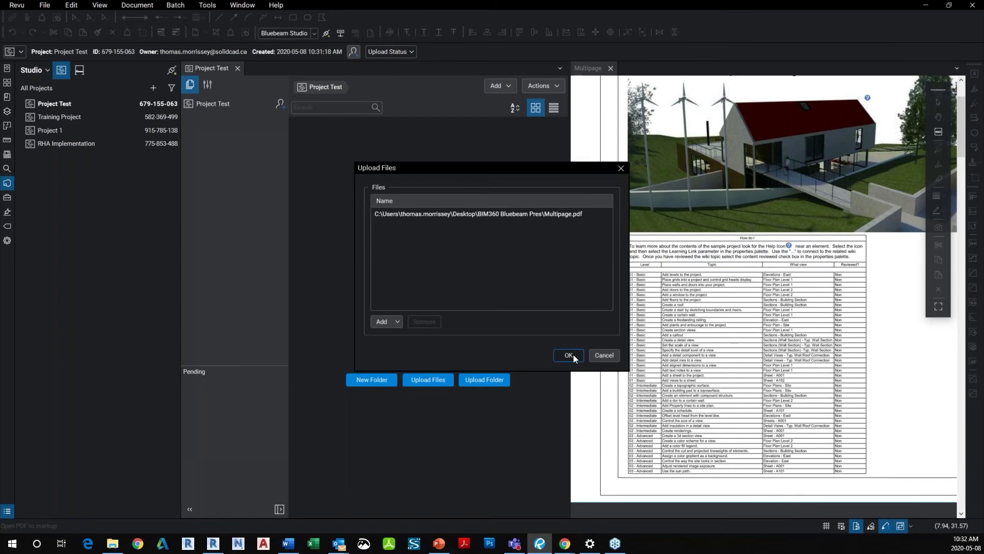
{"action": "left_click", "coordinate": [568, 353]}
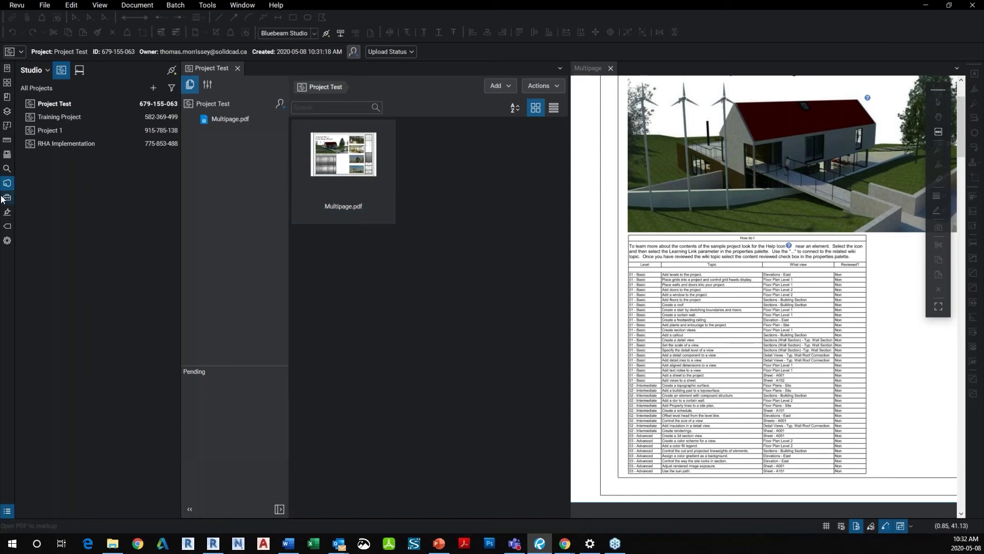
- Add the project's Multipage.pdf to a new Studio session named Session DK TM
{"action": "right_click", "coordinate": [337, 151]}
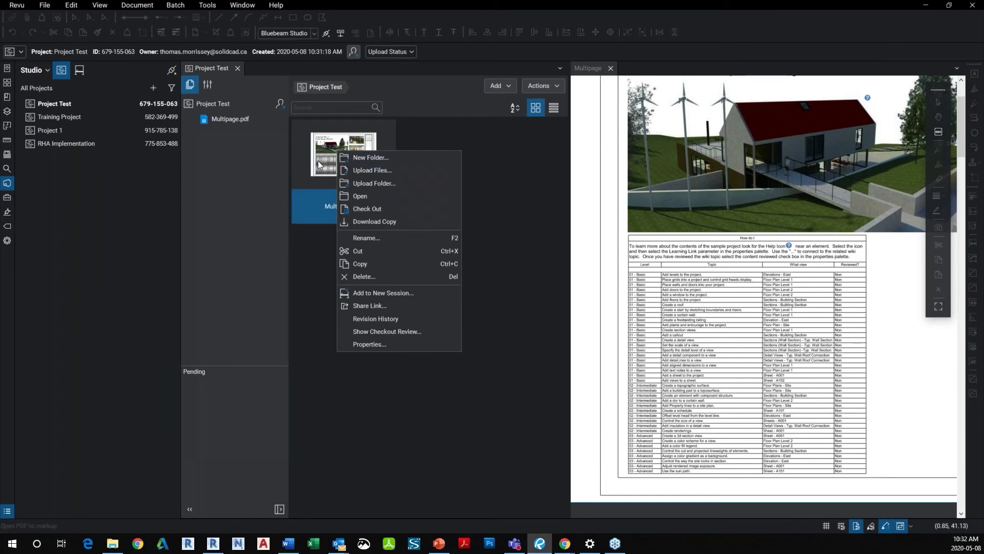
{"action": "left_click", "coordinate": [377, 294]}
{"action": "type", "text": "Session"}
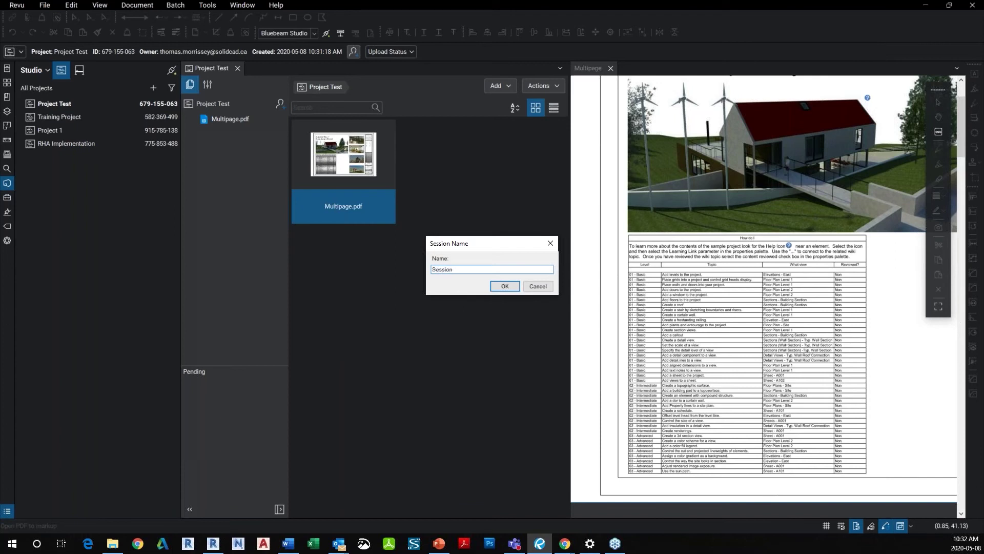
{"action": "type", "text": " DK TM"}
{"action": "left_click", "coordinate": [505, 286]}
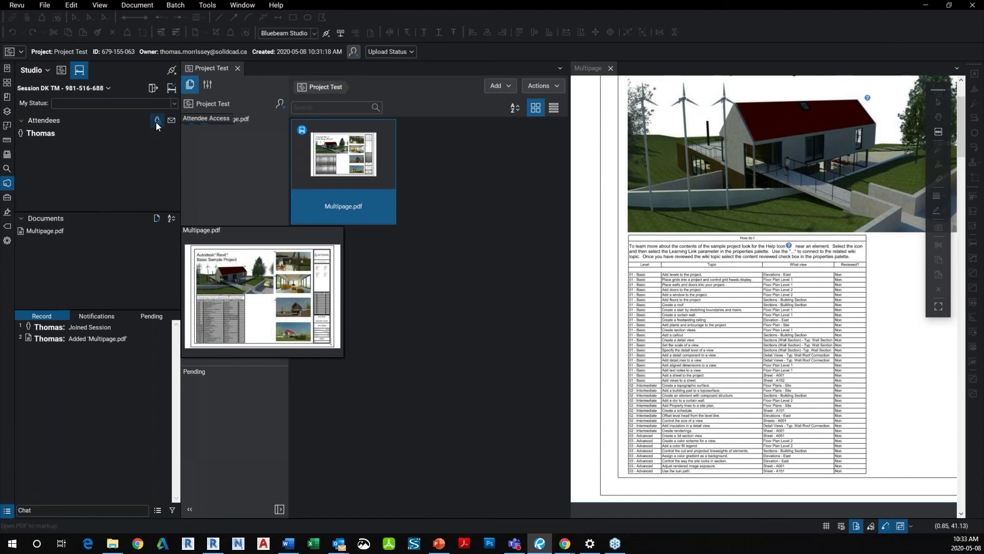
- Turn off the restriction of attendees by email address and copy the session invitation for sharing in Microsoft Teams
{"action": "left_click", "coordinate": [24, 120]}
{"action": "left_click", "coordinate": [23, 118]}
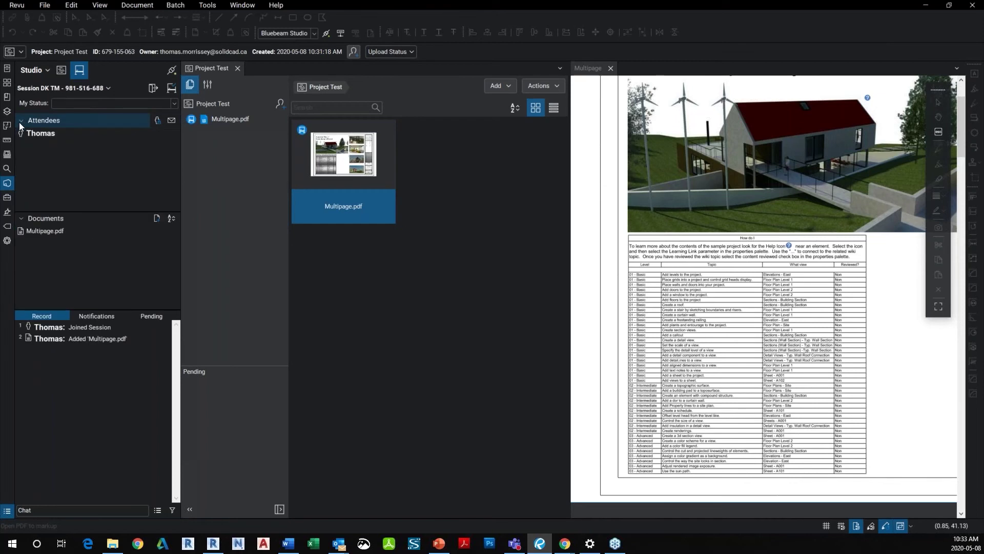
{"action": "left_click", "coordinate": [158, 121]}
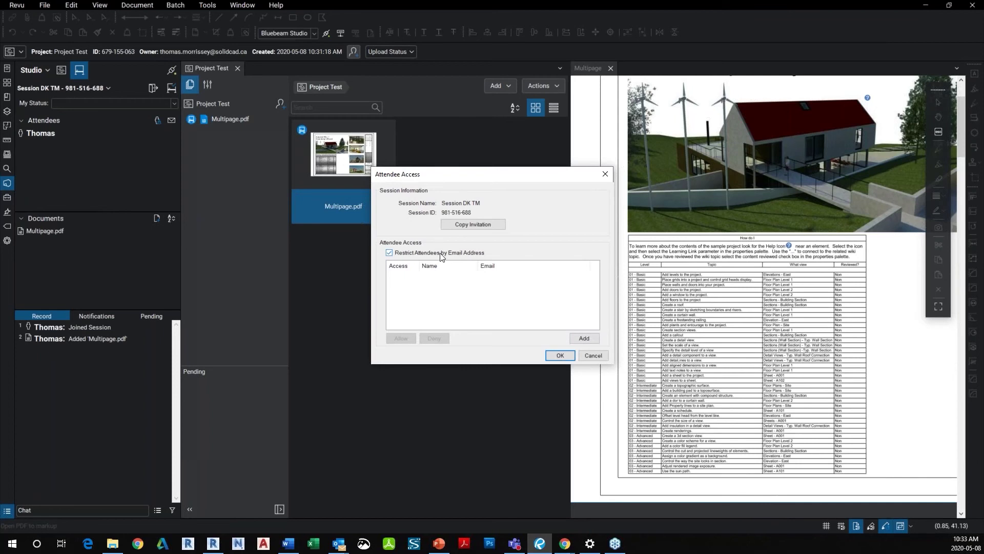
{"action": "left_click", "coordinate": [390, 253]}
{"action": "left_click", "coordinate": [467, 226]}
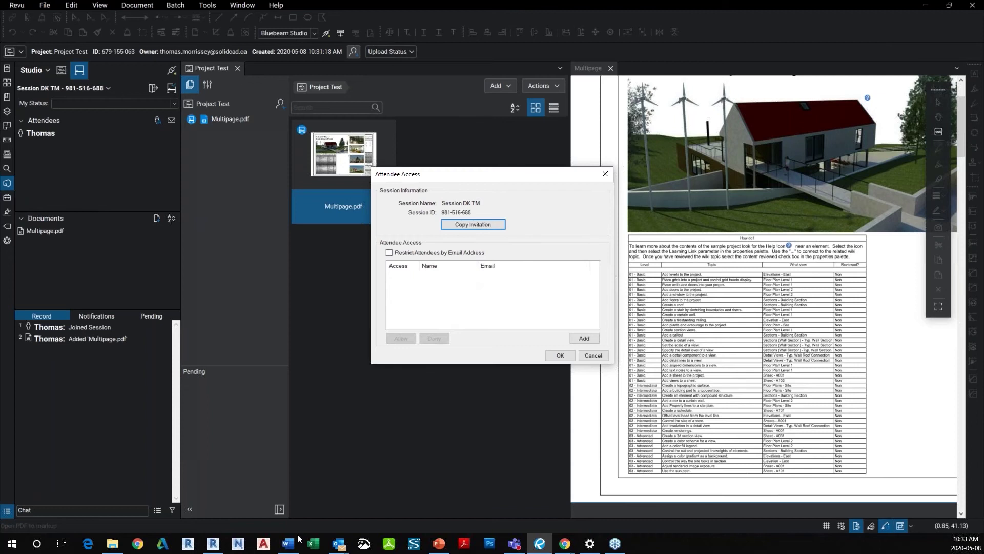
{"action": "left_click", "coordinate": [514, 543]}
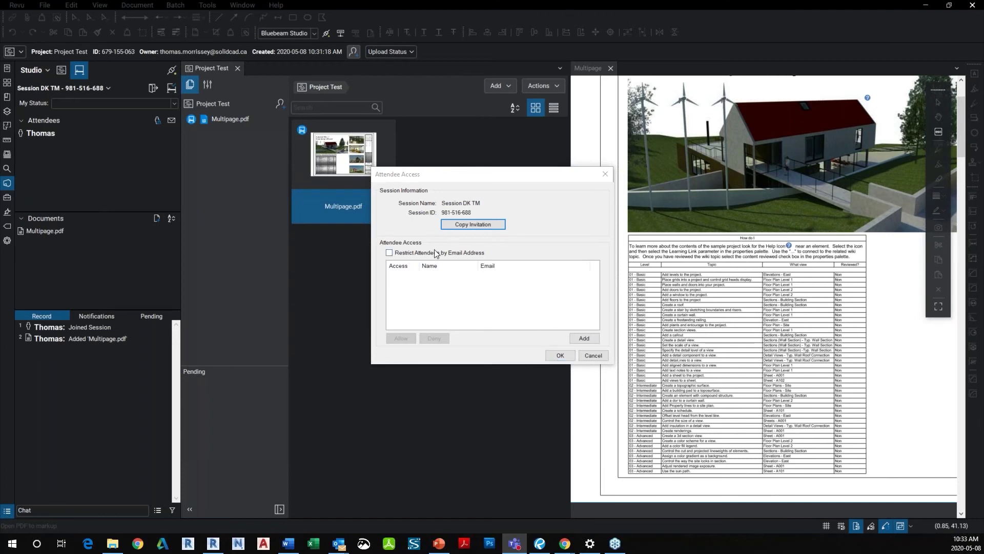
{"action": "left_click", "coordinate": [560, 355]}
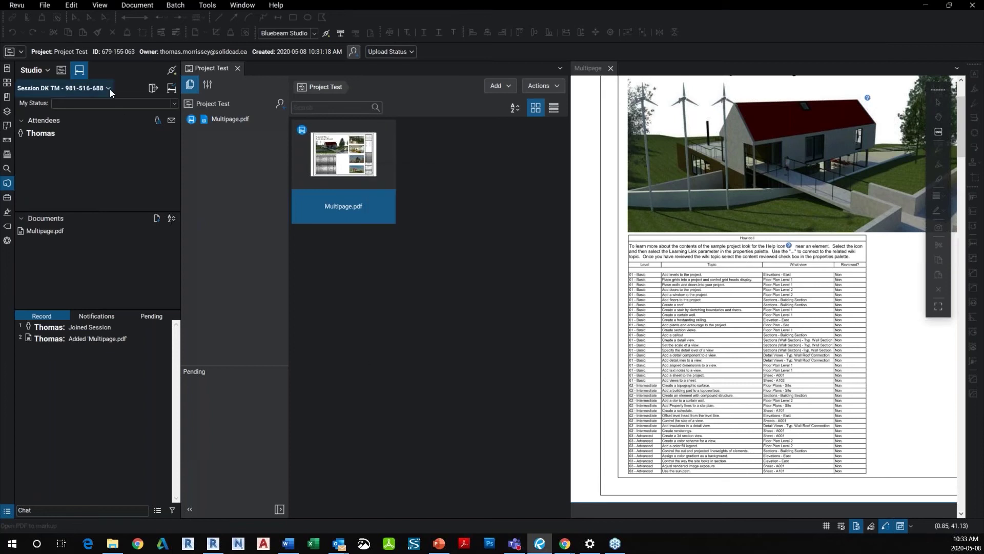
- Show the session's email invitation options and the form for adding an invitee, and close them without inviting anyone
{"action": "left_click", "coordinate": [176, 121]}
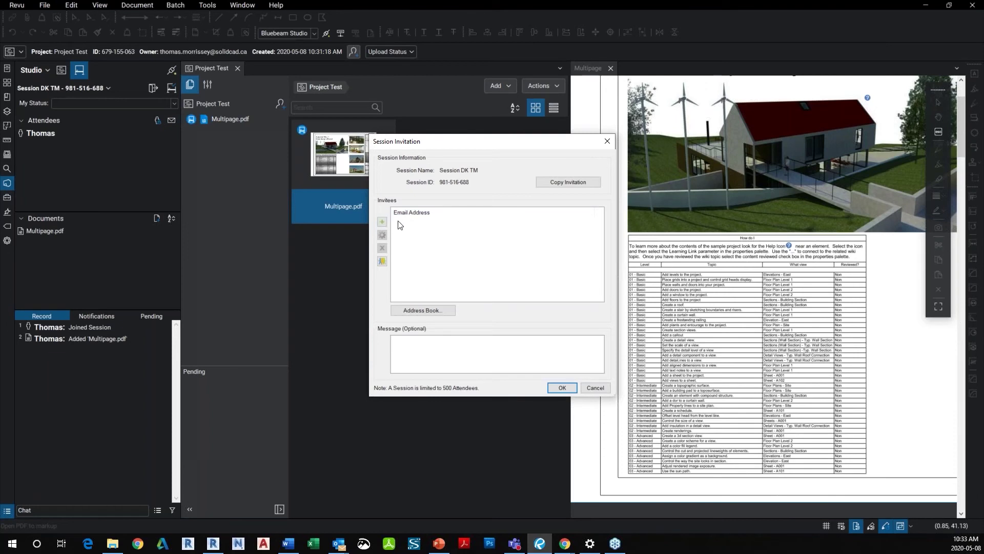
{"action": "left_click", "coordinate": [382, 222]}
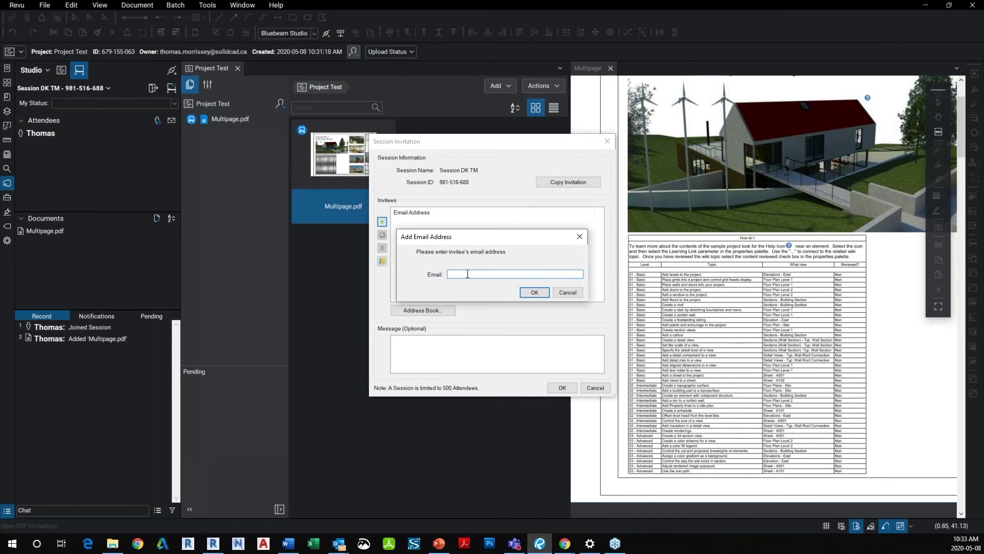
{"action": "left_click", "coordinate": [564, 293]}
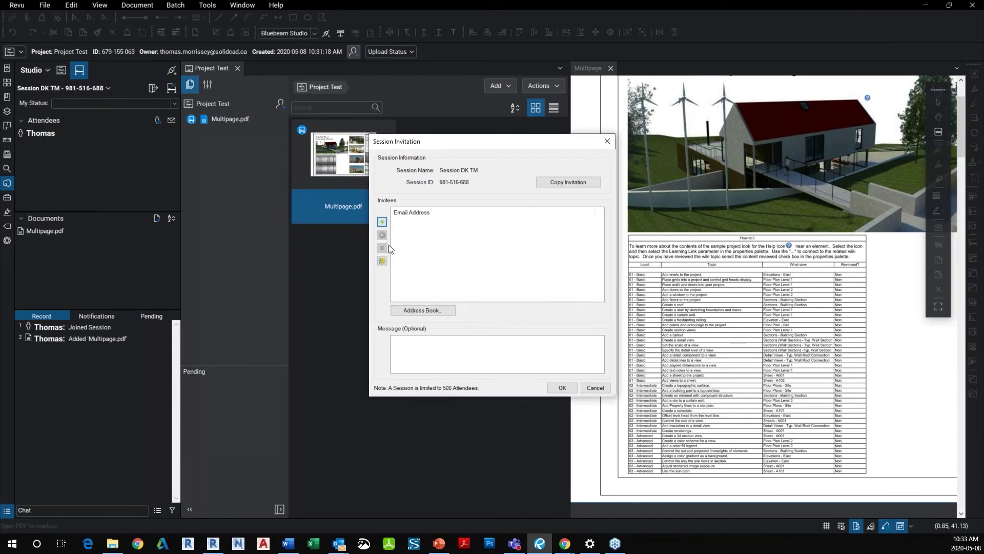
{"action": "left_click", "coordinate": [607, 141]}
- Close the local Multipage.pdf and the Project Test project, and open the session's copy of Multipage.pdf
{"action": "double_click", "coordinate": [45, 229]}
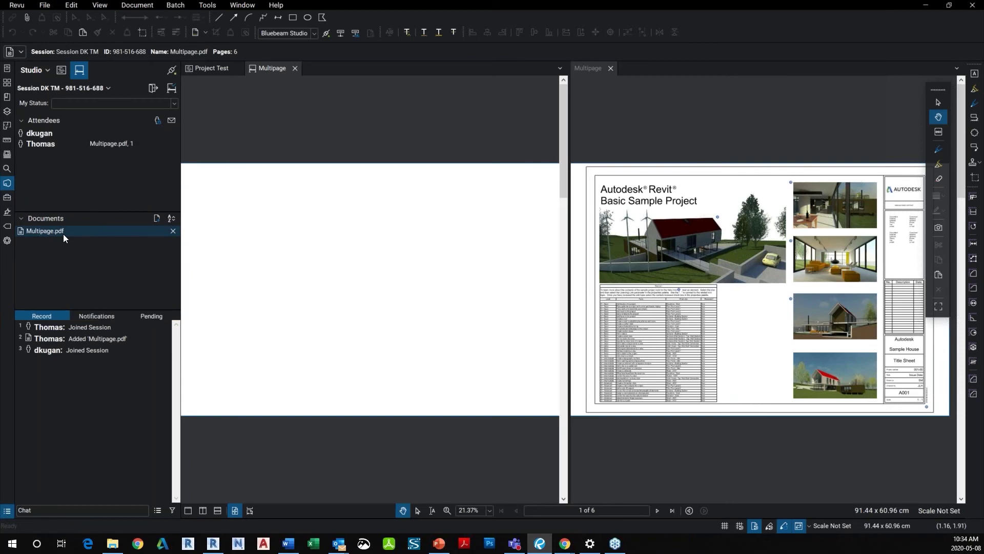
{"action": "mouse_move", "coordinate": [63, 350]}
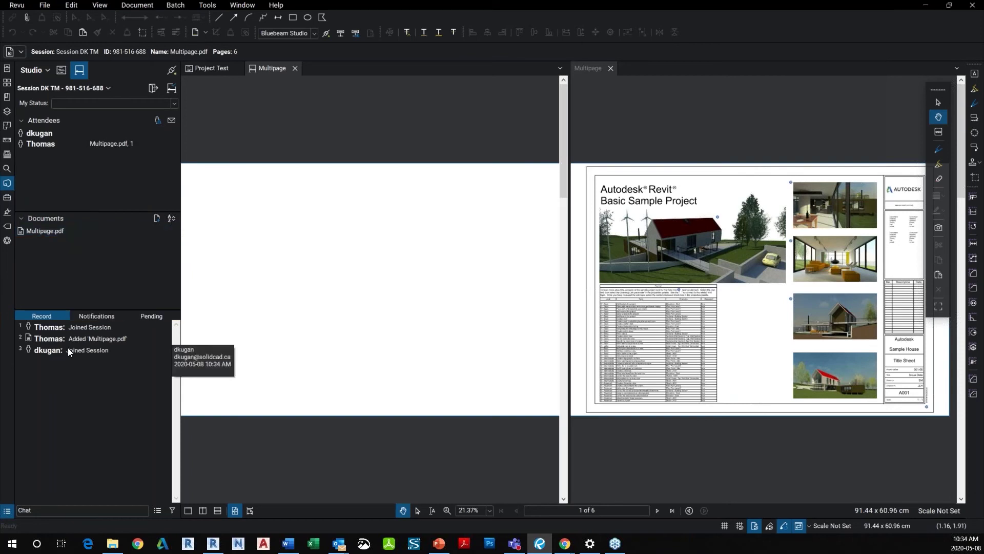
{"action": "left_click", "coordinate": [610, 69]}
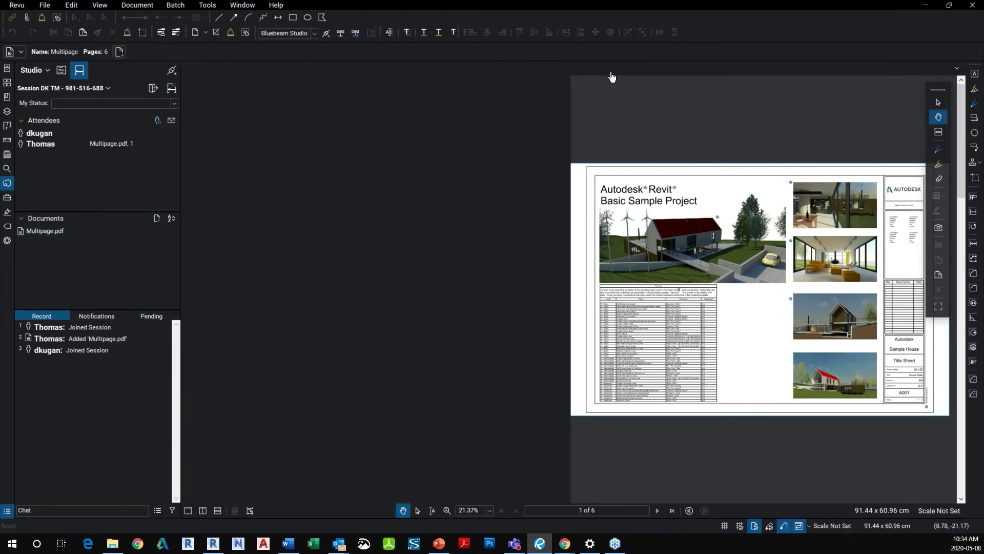
{"action": "left_click", "coordinate": [295, 70]}
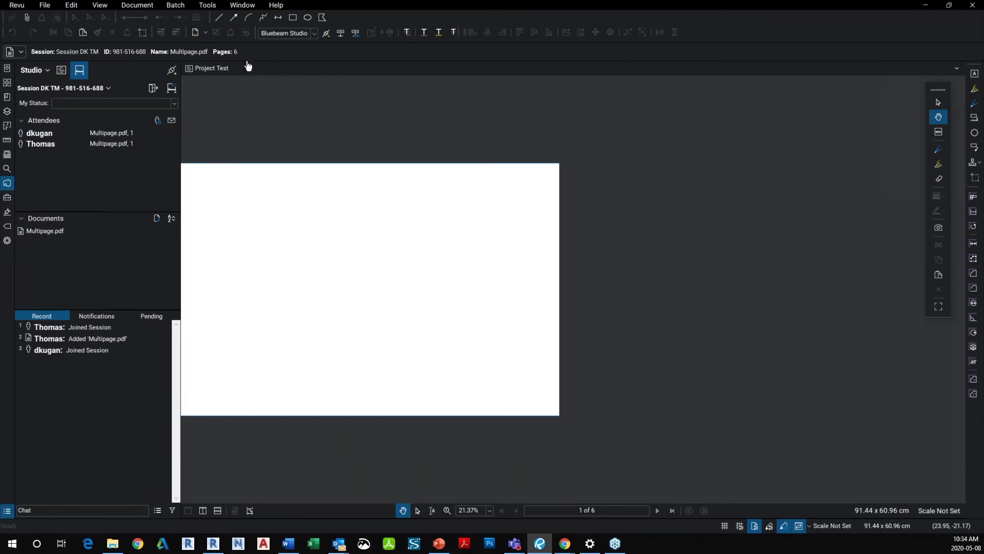
{"action": "left_click", "coordinate": [238, 71]}
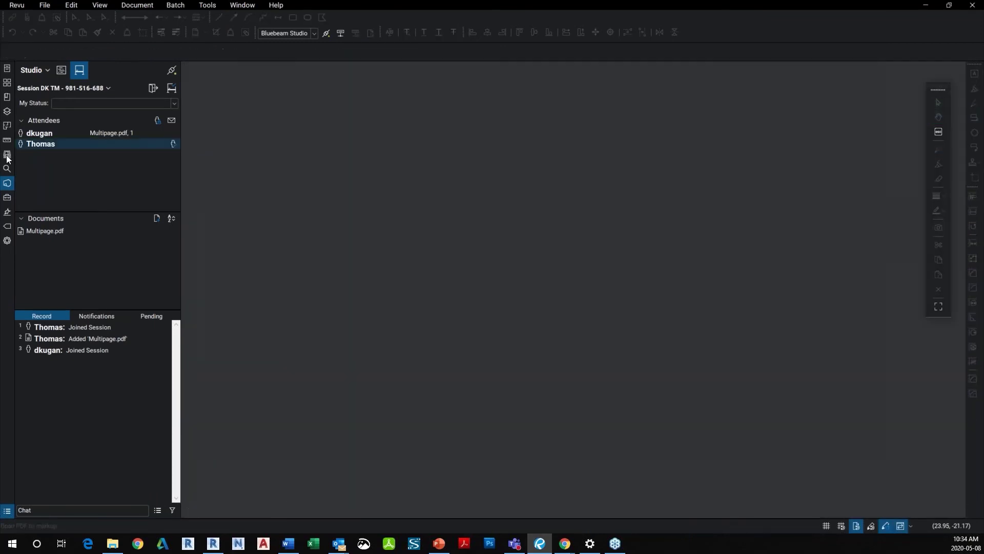
{"action": "double_click", "coordinate": [47, 231]}
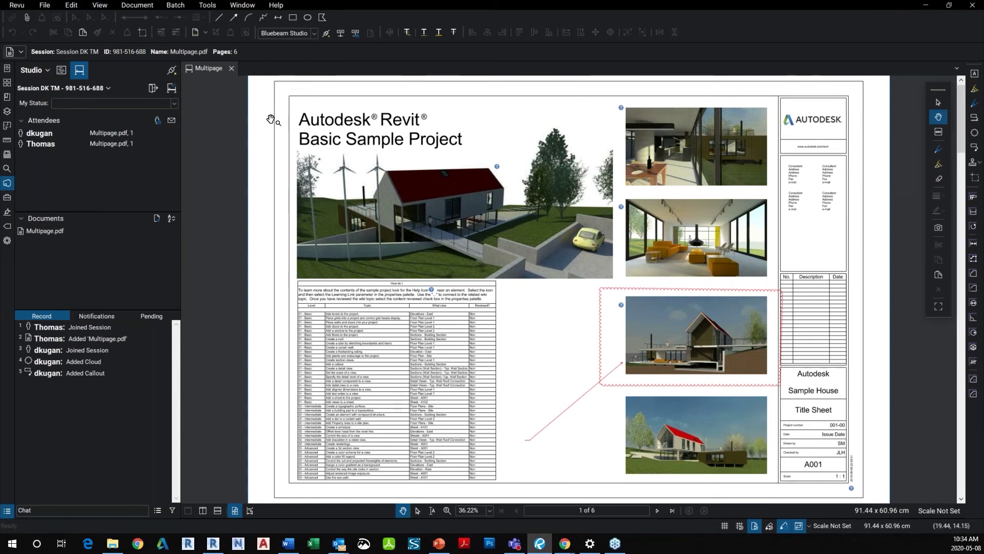
- Show the Markups List for Multipage.pdf and examine its available columns and their display order without changing them
{"action": "left_click", "coordinate": [7, 511]}
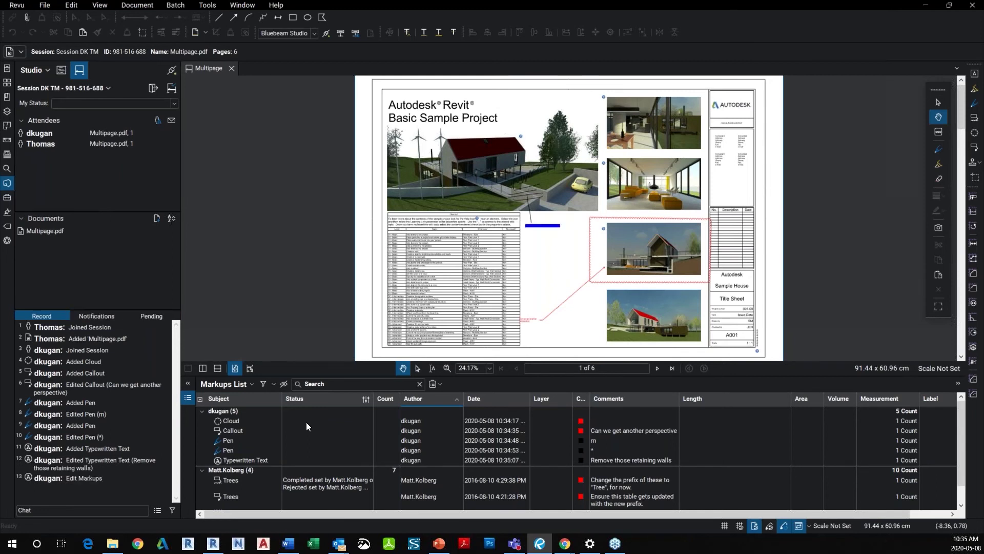
{"action": "left_click", "coordinate": [251, 384]}
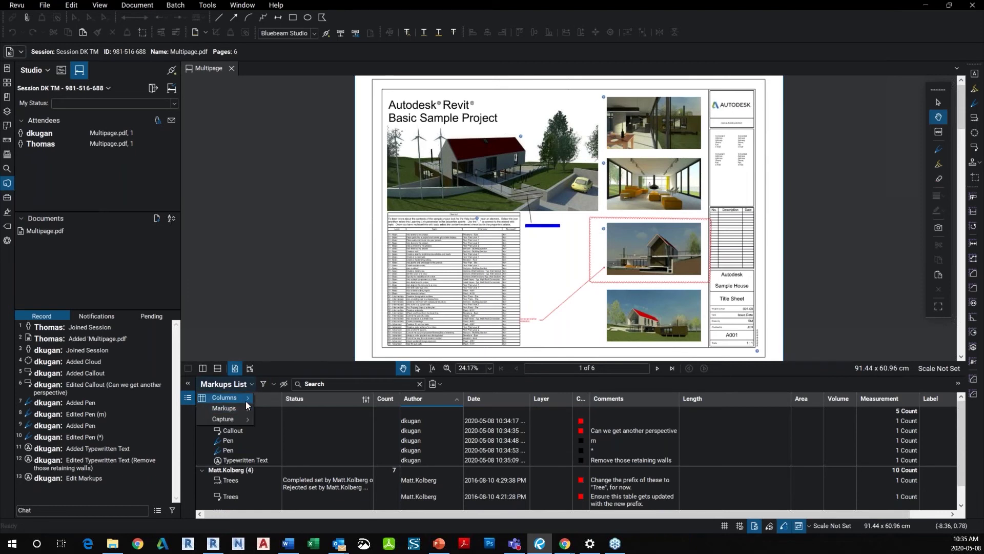
{"action": "mouse_move", "coordinate": [247, 400]}
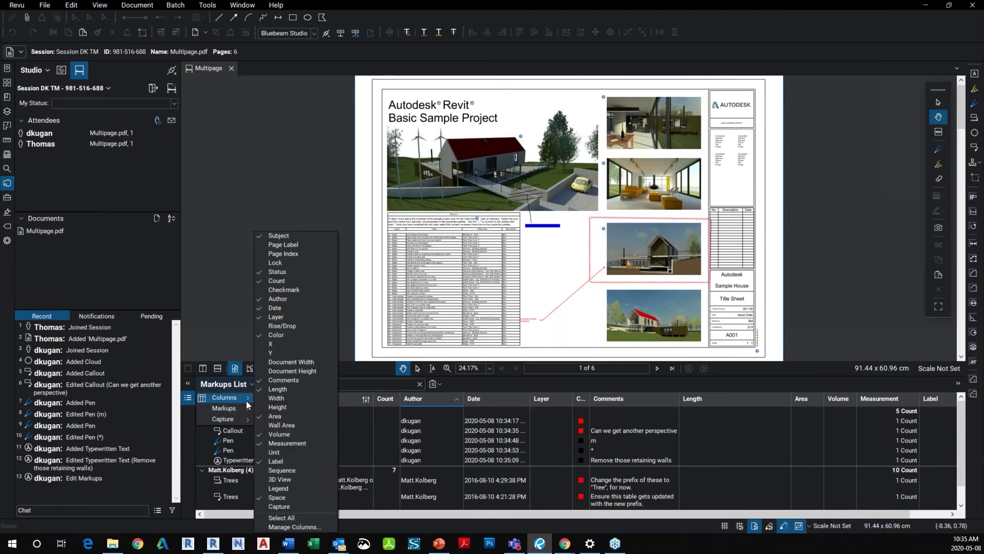
{"action": "left_click", "coordinate": [295, 527]}
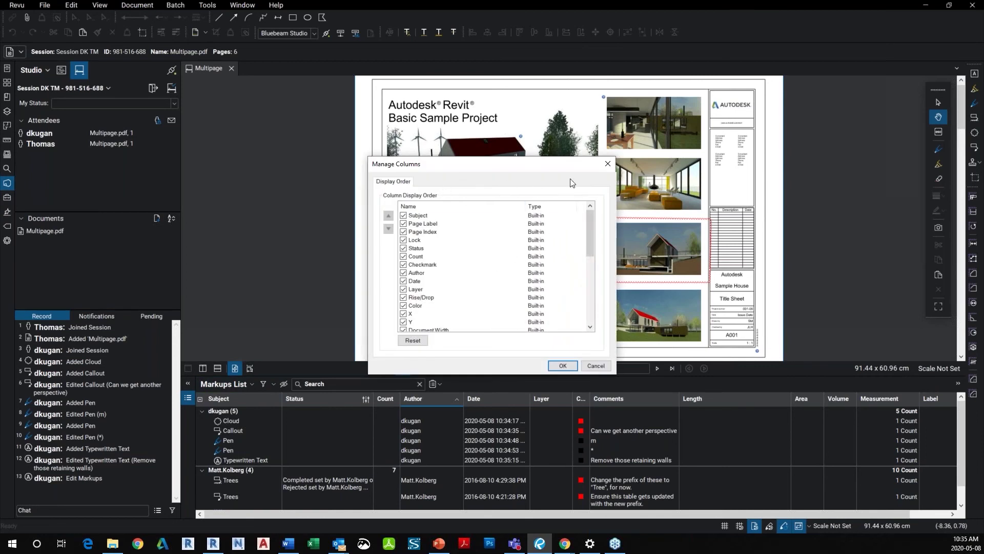
{"action": "left_click", "coordinate": [607, 164]}
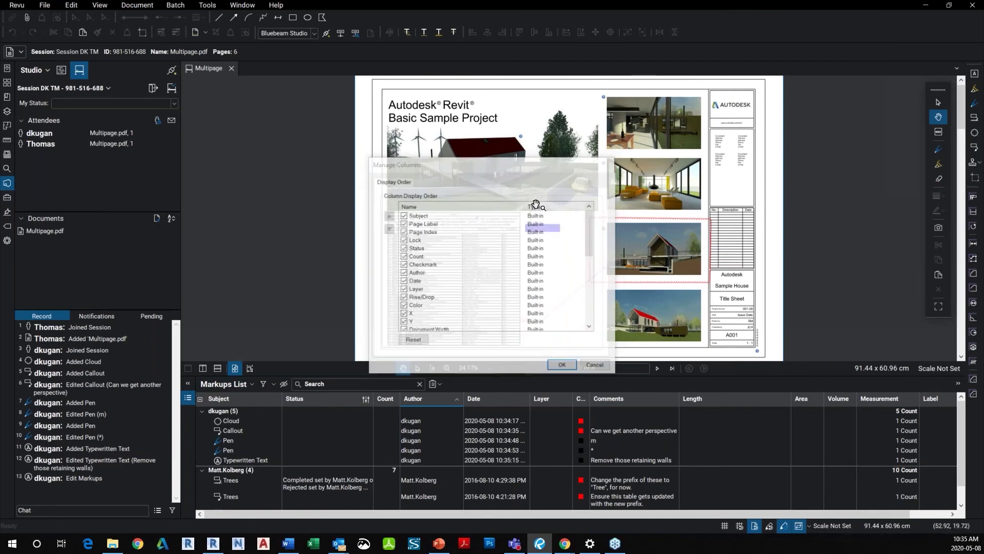
{"action": "left_click", "coordinate": [228, 384]}
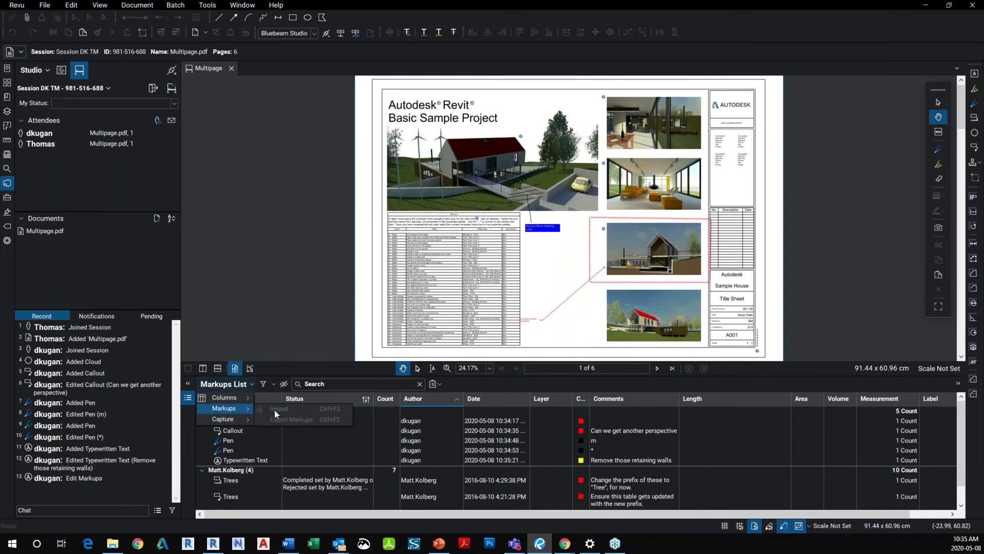
{"action": "mouse_move", "coordinate": [247, 401]}
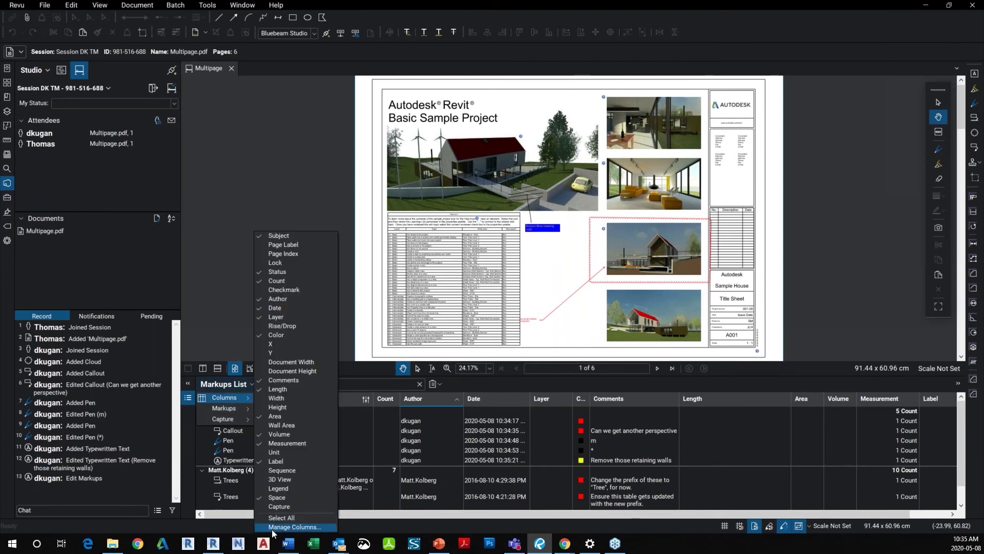
{"action": "left_click", "coordinate": [290, 532]}
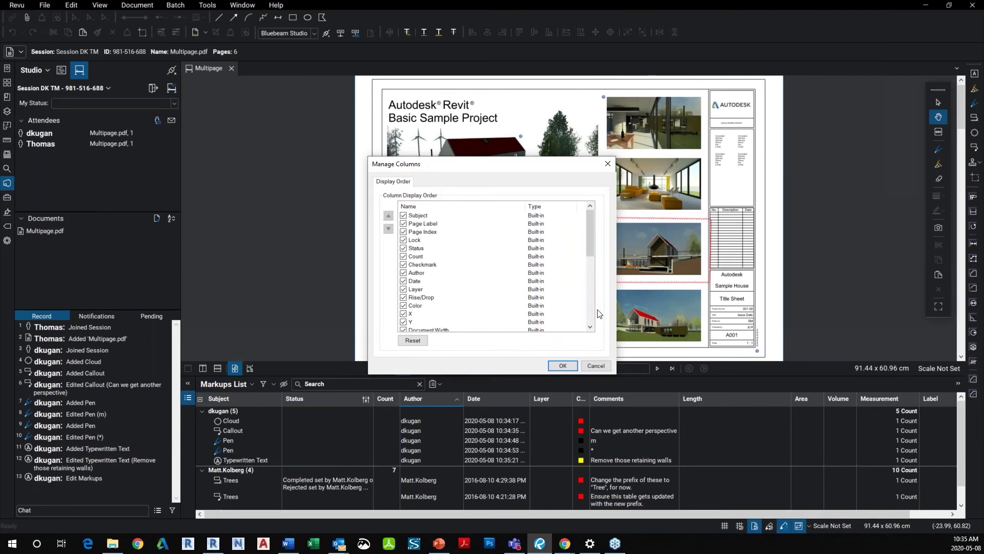
{"action": "mouse_move", "coordinate": [590, 231]}
{"action": "left_mouse_down"}
{"action": "mouse_move", "coordinate": [594, 321]}
{"action": "mouse_move", "coordinate": [590, 241]}
{"action": "left_mouse_up"}
{"action": "left_click", "coordinate": [606, 162]}
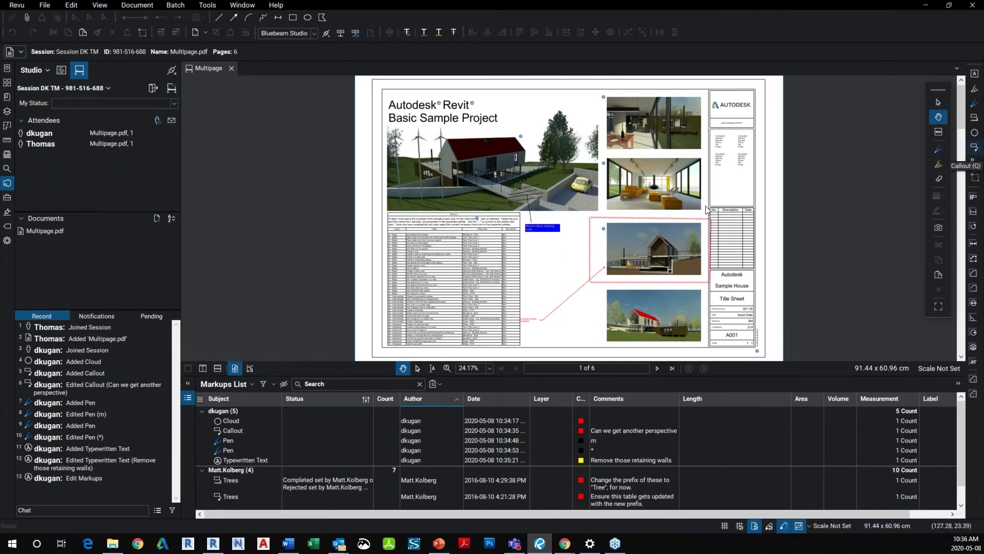
- Add a callout reading "Fix" below the blue "Remove those retaining walls" note on page 1 of Multipage.pdf
{"action": "key", "text": "q"}
{"action": "scroll", "coordinate": [534, 250], "scroll_direction": "up", "scroll_amount": 3}
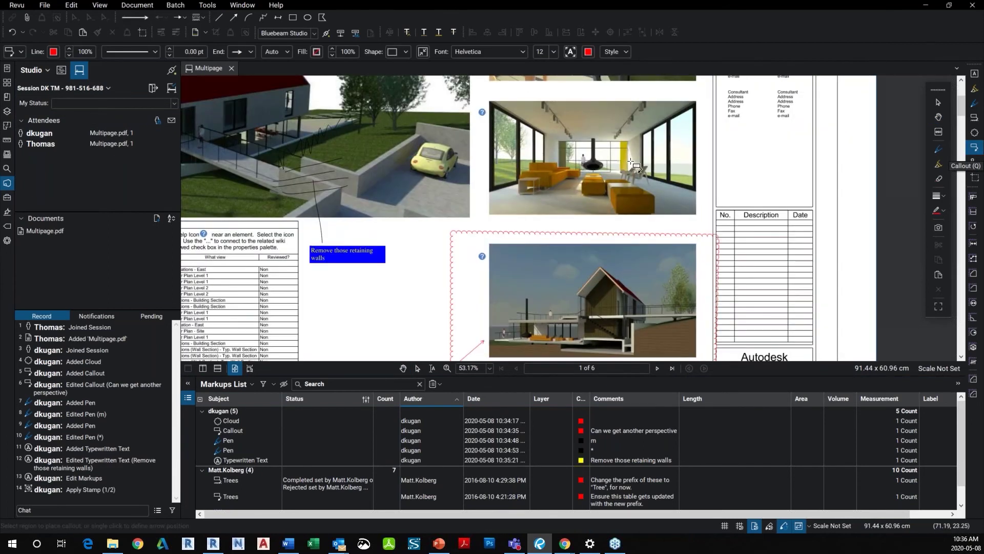
{"action": "left_click", "coordinate": [316, 278]}
{"action": "left_click", "coordinate": [372, 275]}
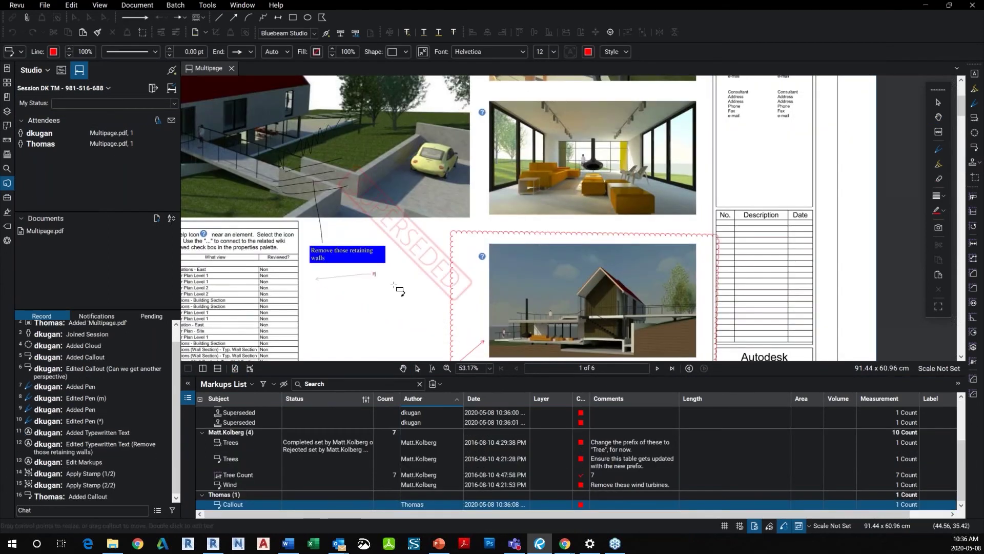
{"action": "type", "text": "Fix"}
{"action": "key", "text": "Return"}
{"action": "key", "text": "Escape"}
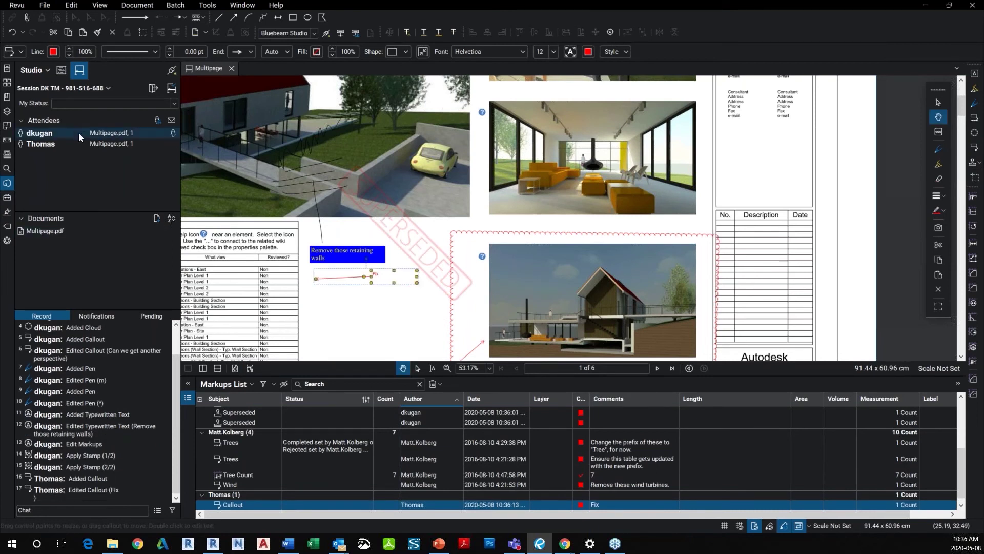
- Set the own attendee status in the session to Finished and look through the Markups List
{"action": "left_click", "coordinate": [174, 103]}
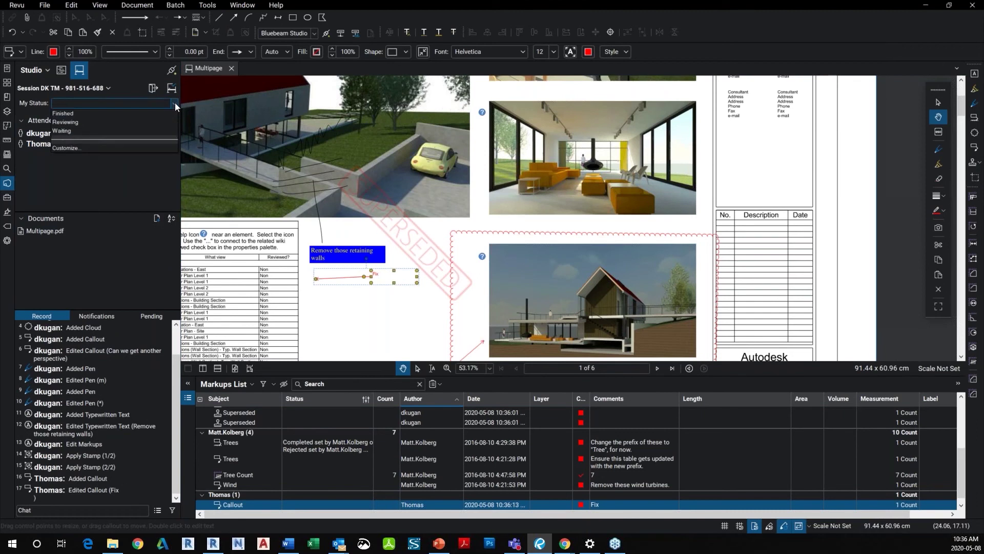
{"action": "left_click", "coordinate": [85, 115]}
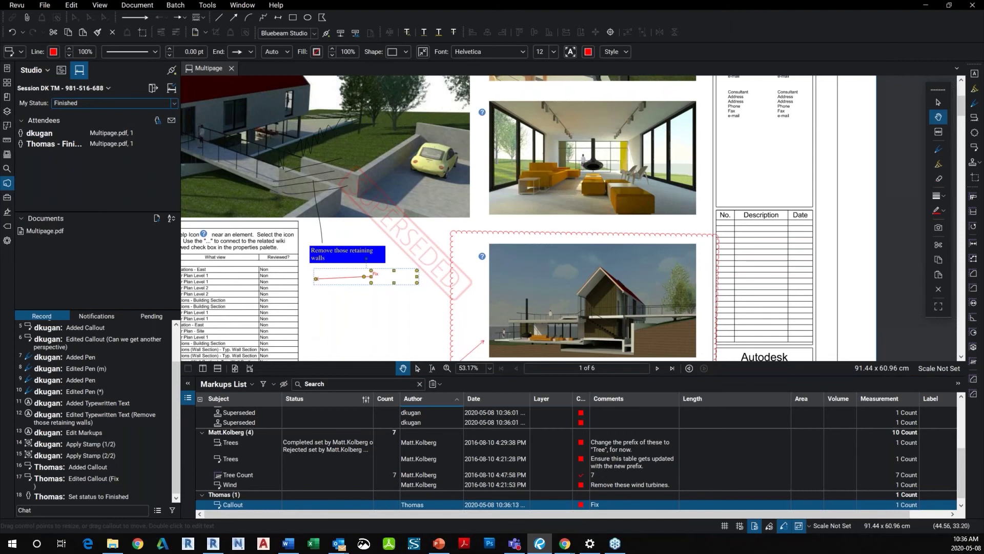
{"action": "scroll", "coordinate": [256, 434], "scroll_direction": "up", "scroll_amount": 3}
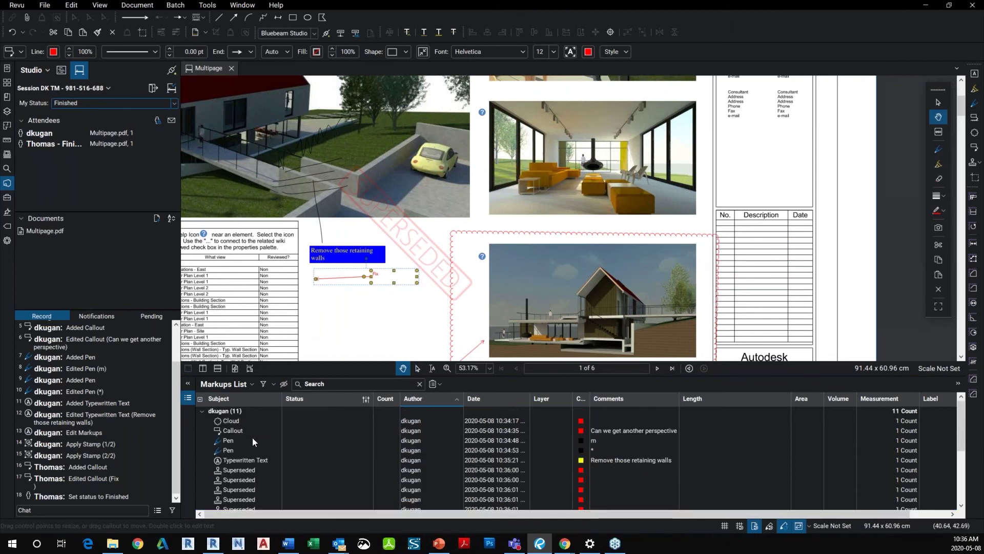
{"action": "scroll", "coordinate": [255, 432], "scroll_direction": "down", "scroll_amount": 4}
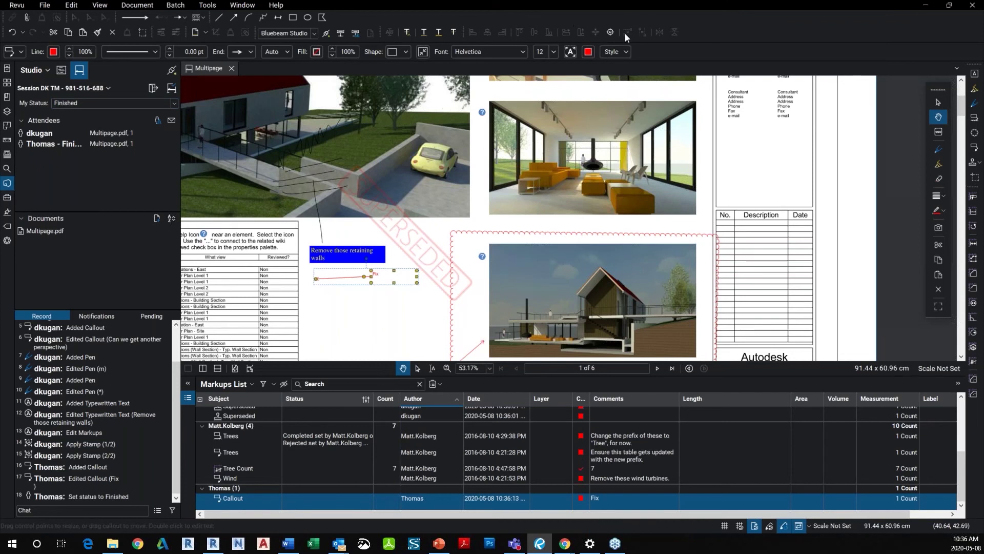
- Shrink the Revu window to a smaller, widened size and alert the session's other attendee about the "Fix" callout
{"action": "left_click", "coordinate": [950, 6]}
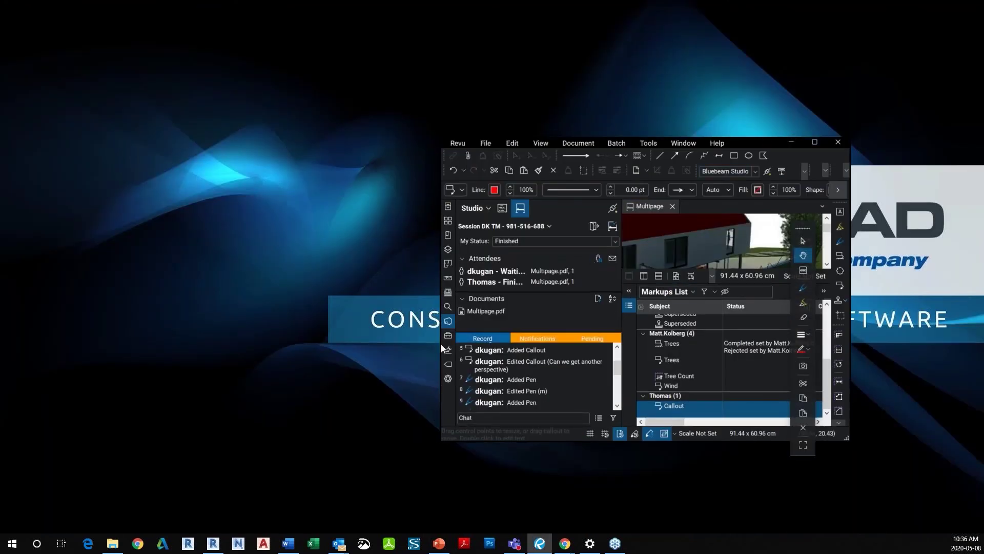
{"action": "left_click_drag", "start_coordinate": [439, 349], "coordinate": [113, 341]}
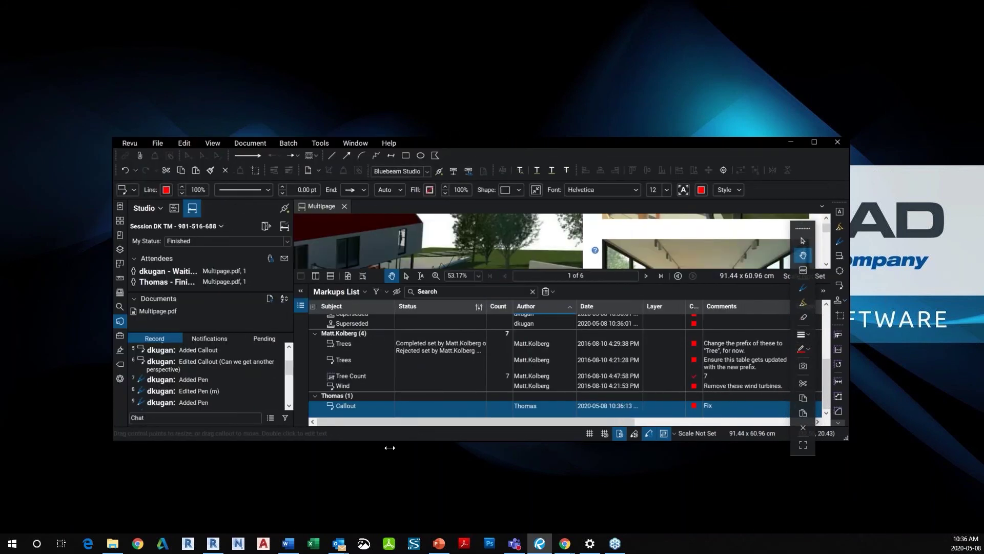
{"action": "left_click_drag", "start_coordinate": [362, 510], "coordinate": [361, 508]}
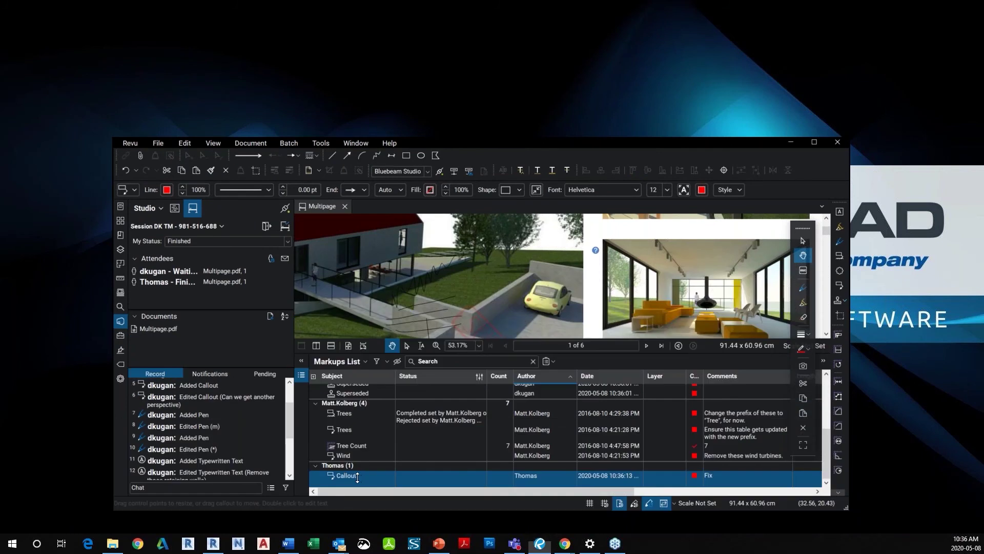
{"action": "right_click", "coordinate": [348, 479]}
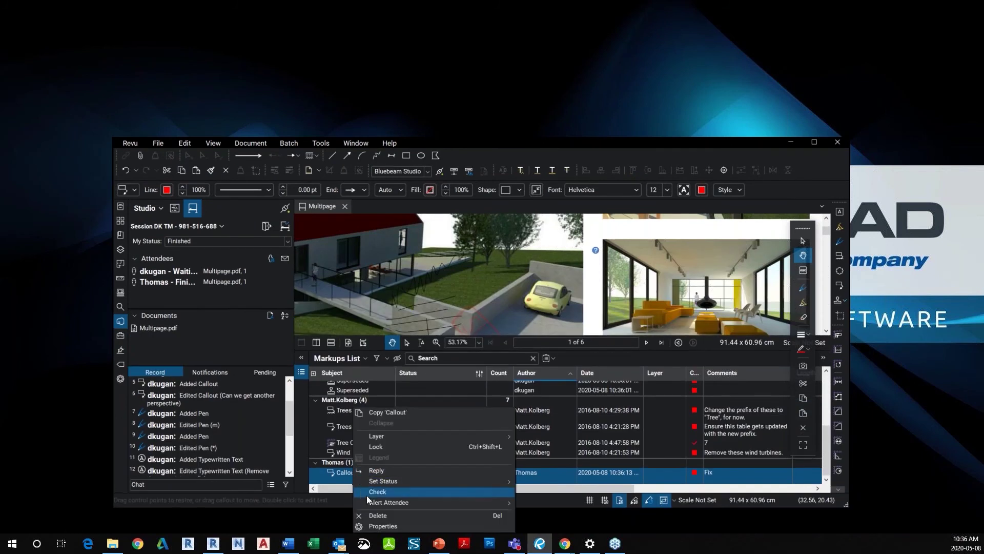
{"action": "mouse_move", "coordinate": [378, 500]}
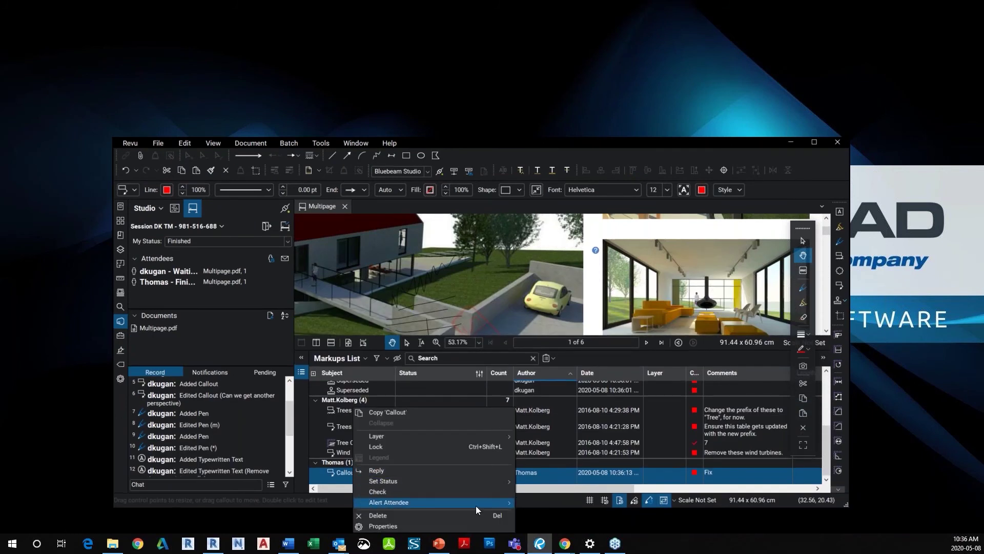
{"action": "left_click", "coordinate": [533, 502]}
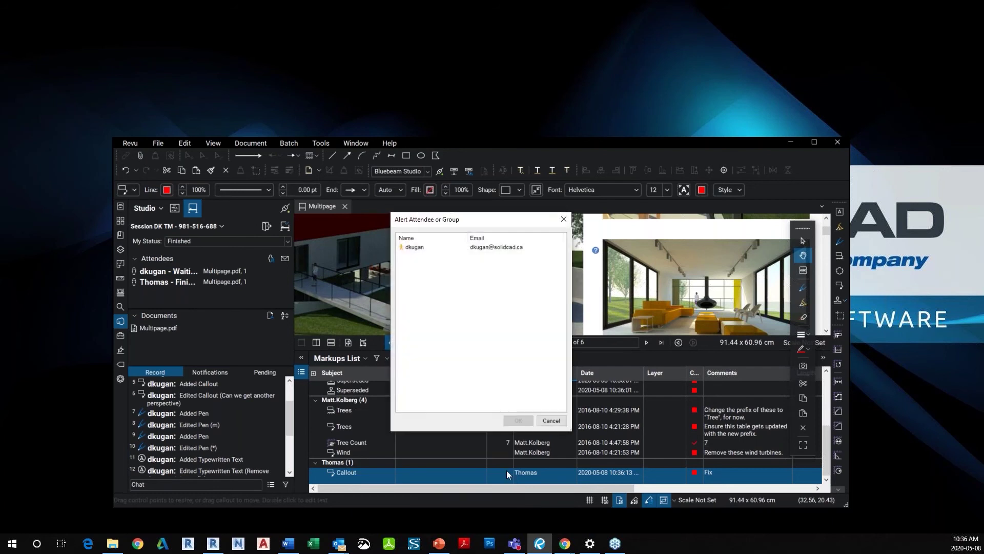
{"action": "left_click", "coordinate": [445, 248]}
{"action": "left_click", "coordinate": [433, 265]}
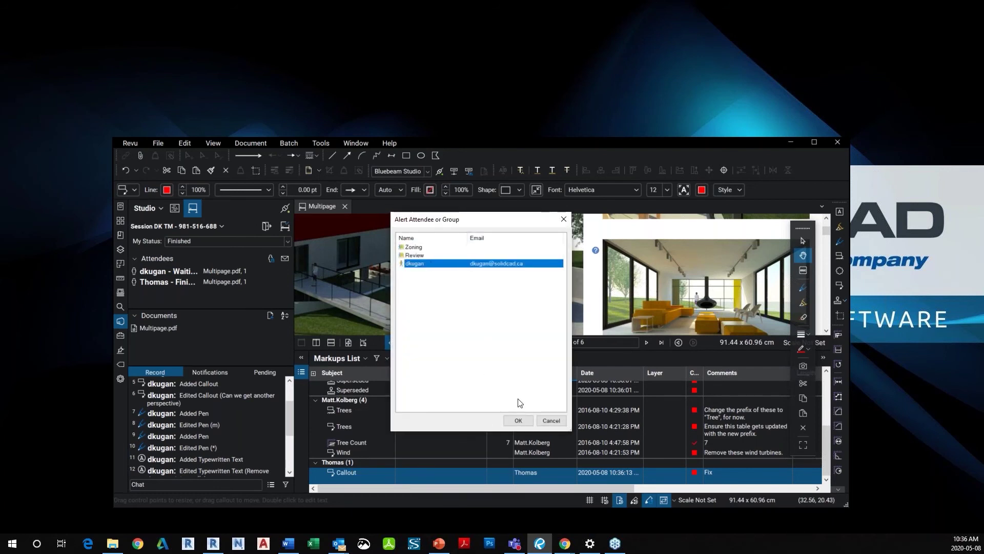
{"action": "left_click", "coordinate": [518, 421]}
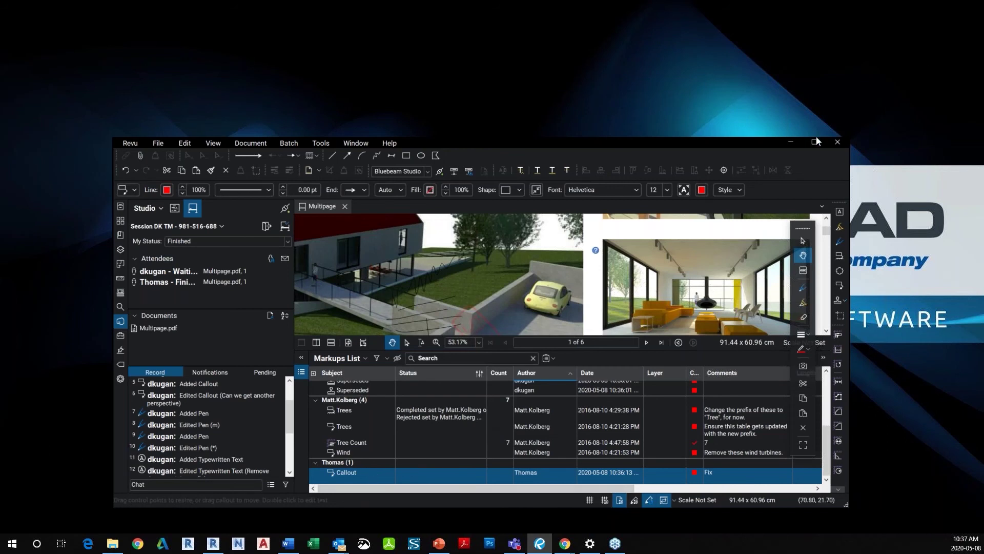
- Show the session's notifications, return to its record and maximize the Revu window
{"action": "left_click", "coordinate": [209, 373]}
{"action": "left_click", "coordinate": [164, 370]}
{"action": "left_click", "coordinate": [813, 142]}
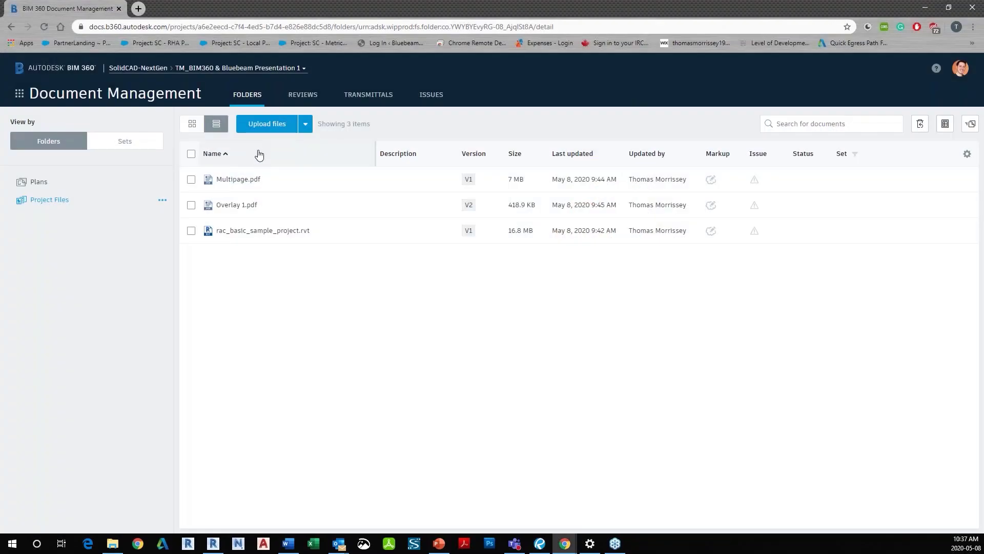
- In BIM 360, examine the email and link sharing options for sheet A001 in the Plans folder, and close them without sharing
{"action": "left_click", "coordinate": [92, 186]}
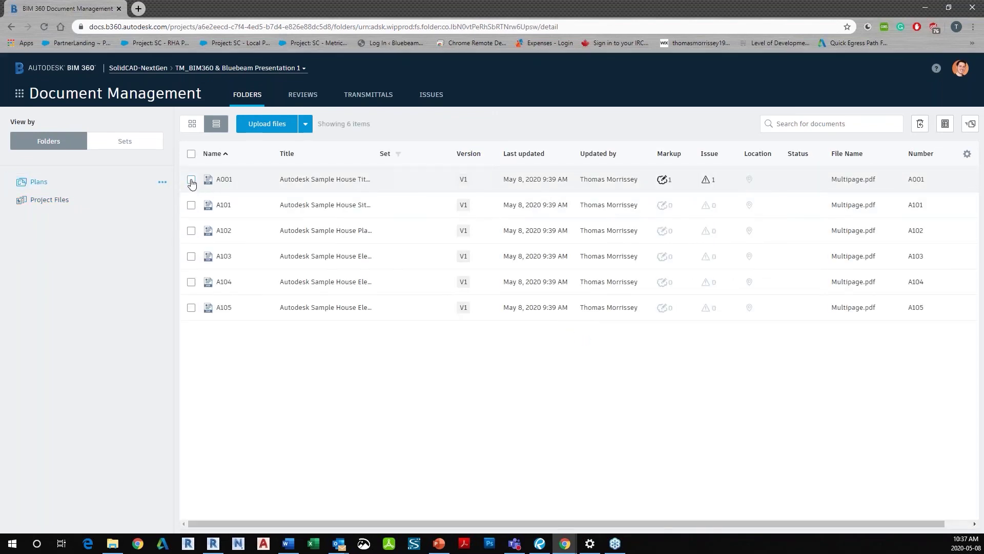
{"action": "left_click", "coordinate": [191, 180]}
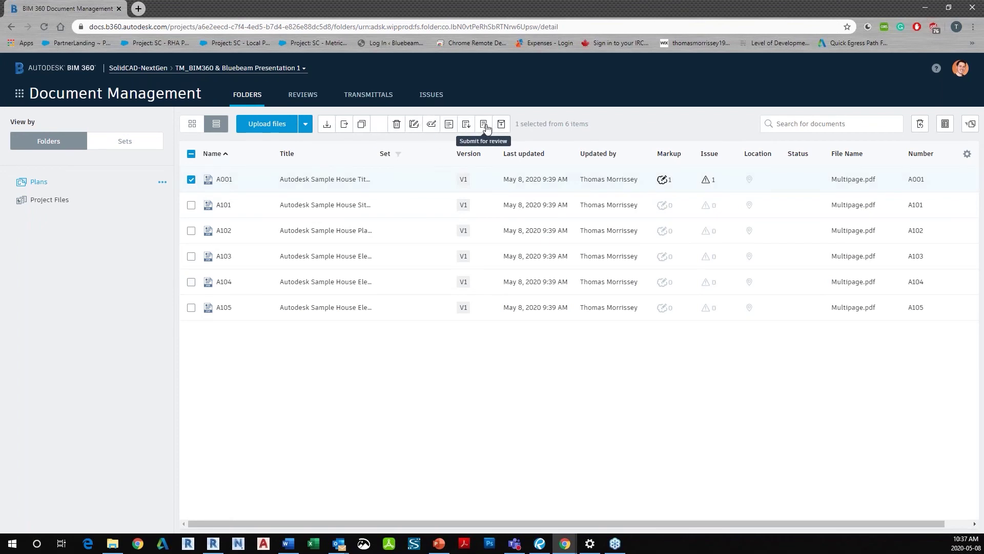
{"action": "left_click", "coordinate": [378, 126]}
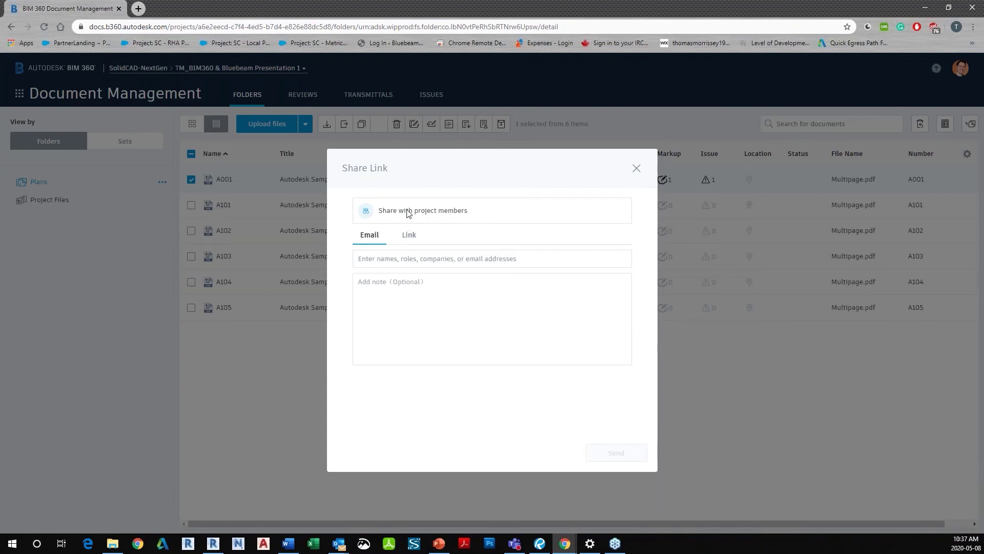
{"action": "left_click", "coordinate": [409, 236]}
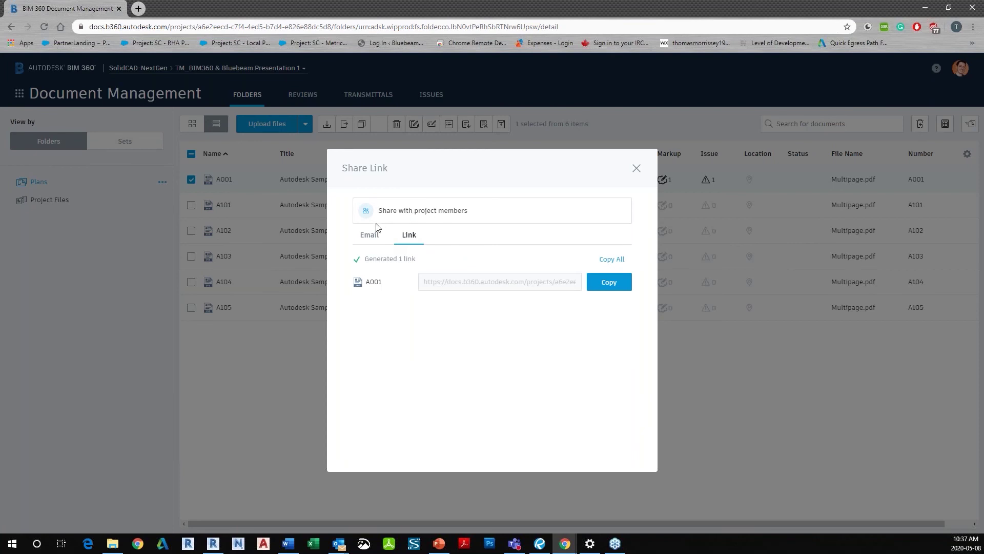
{"action": "left_click", "coordinate": [369, 237]}
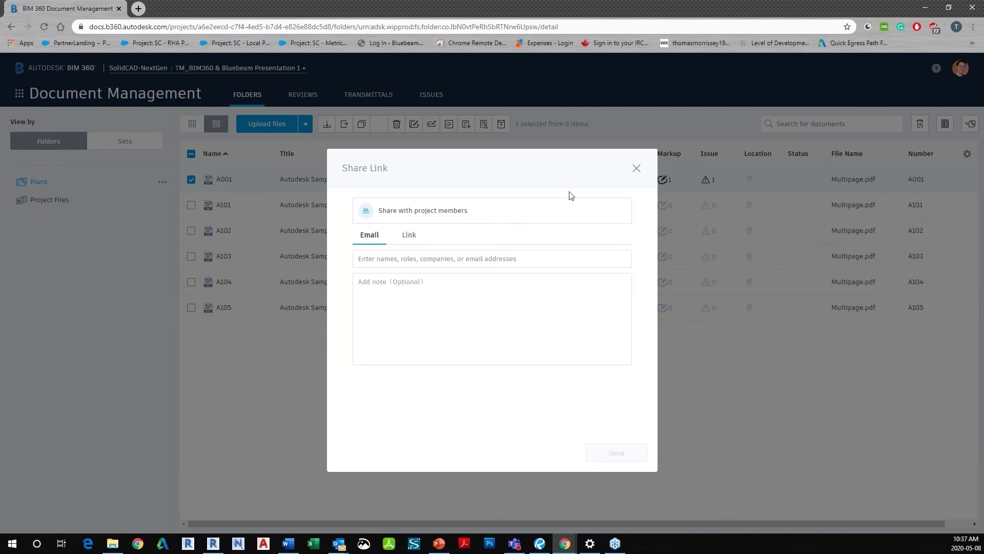
{"action": "left_click", "coordinate": [640, 170]}
- Copy the project-member share link for Multipage.pdf in the Project Files folder
{"action": "left_click", "coordinate": [49, 199]}
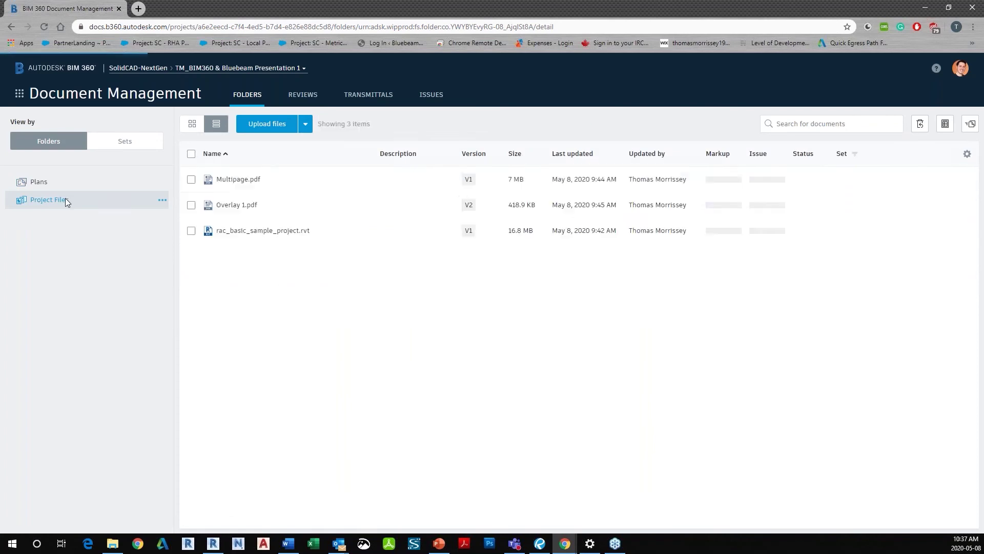
{"action": "left_click", "coordinate": [191, 179]}
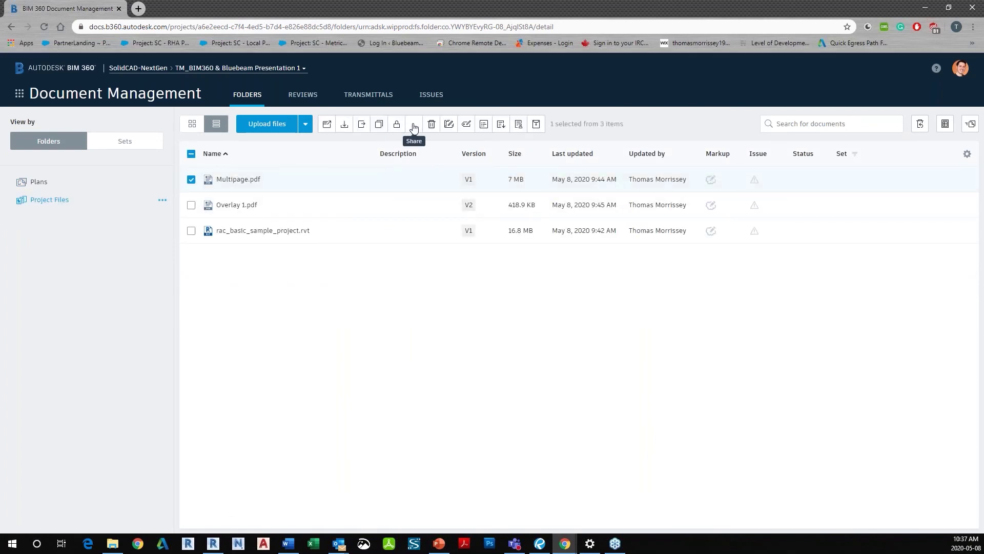
{"action": "left_click", "coordinate": [414, 126]}
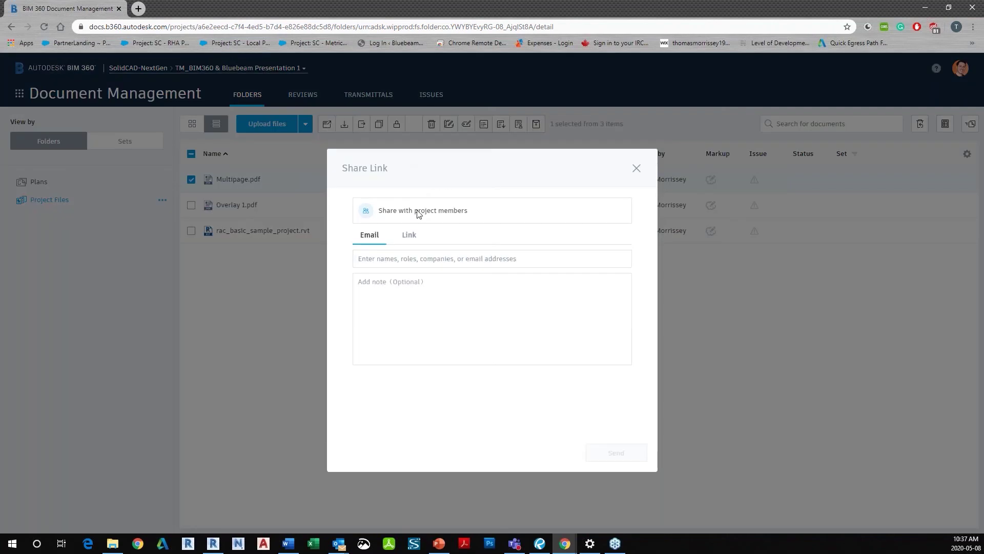
{"action": "left_click", "coordinate": [409, 234]}
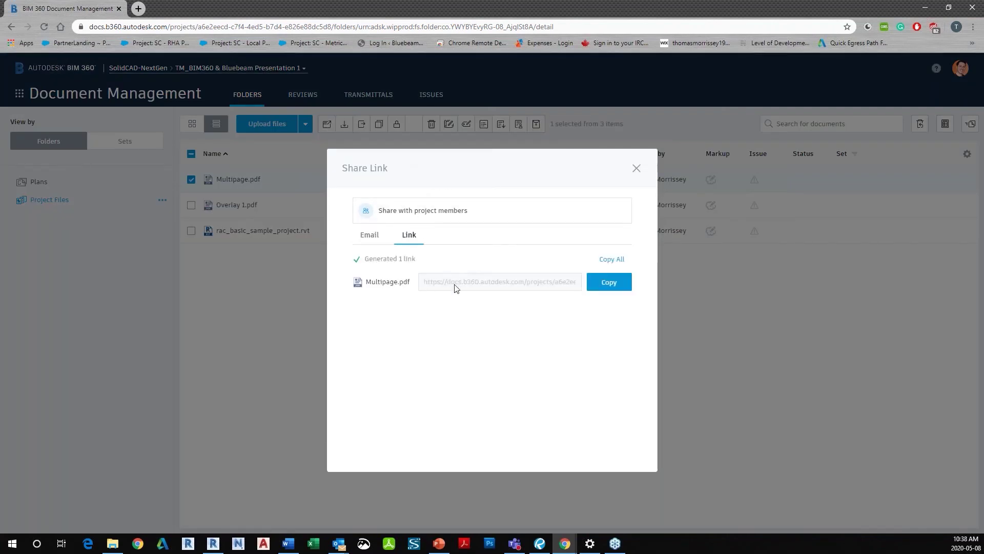
{"action": "left_click", "coordinate": [597, 282]}
{"action": "left_click", "coordinate": [636, 168]}
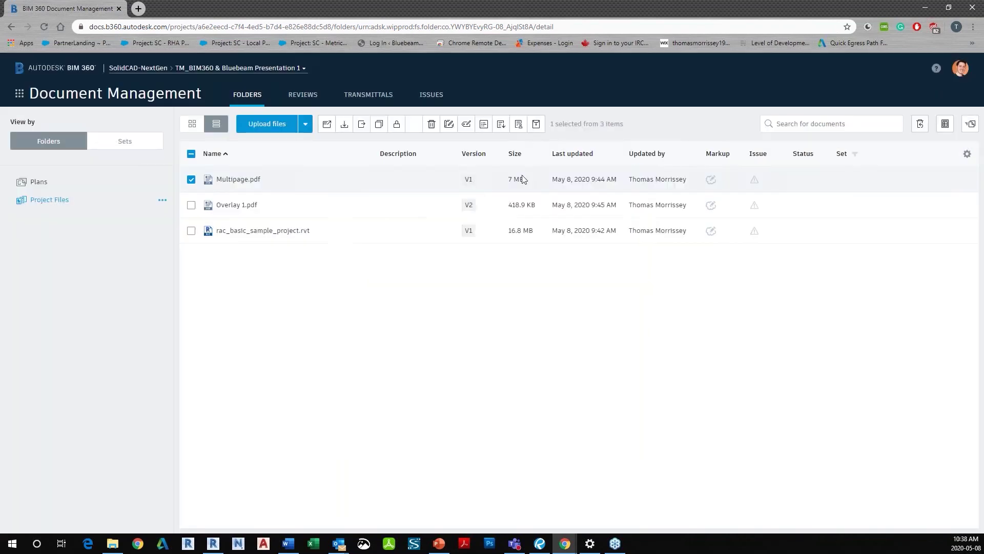
- Open the project home page and view the "Wrong, Please change" issue from both issue lists, closing its details each time
{"action": "left_click", "coordinate": [81, 184]}
{"action": "left_click", "coordinate": [434, 182]}
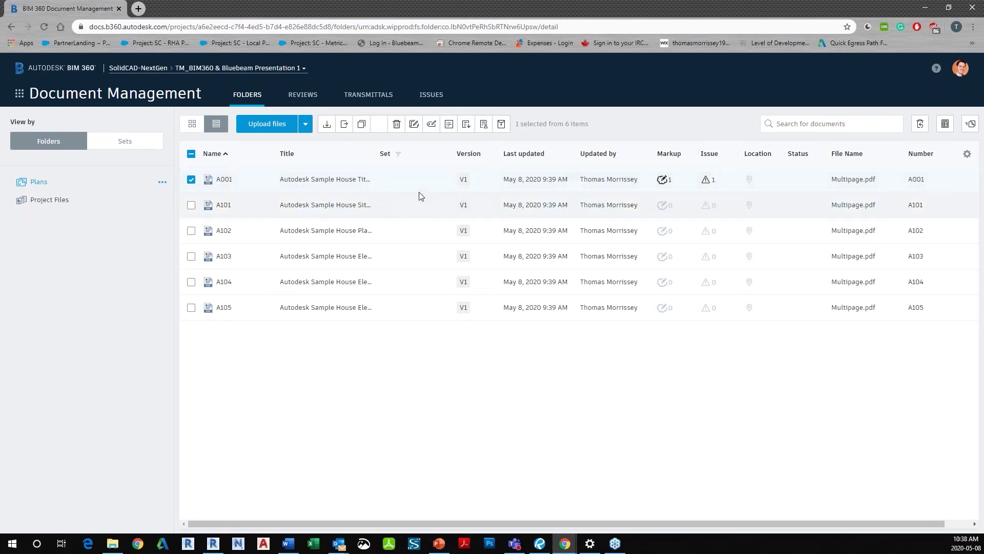
{"action": "left_click", "coordinate": [19, 93]}
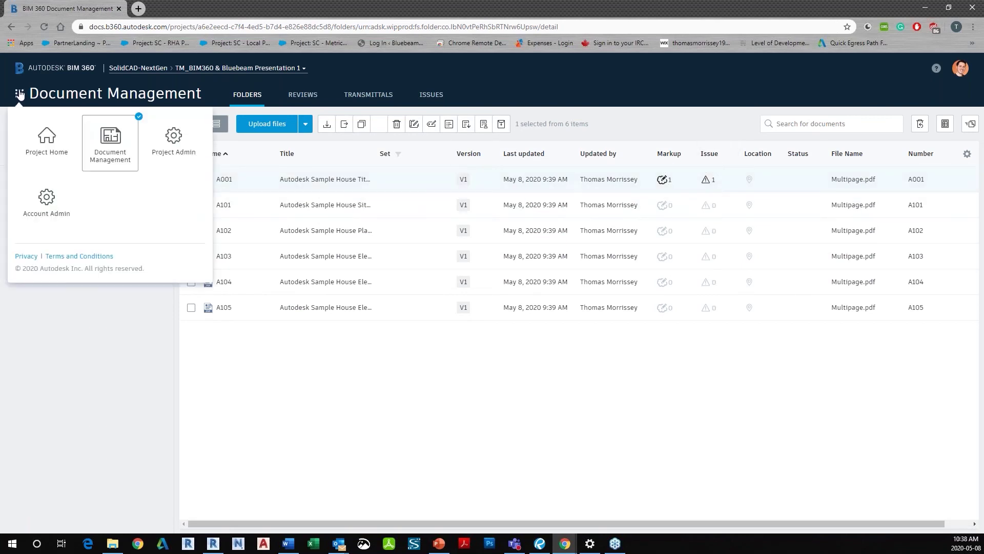
{"action": "left_click", "coordinate": [40, 144]}
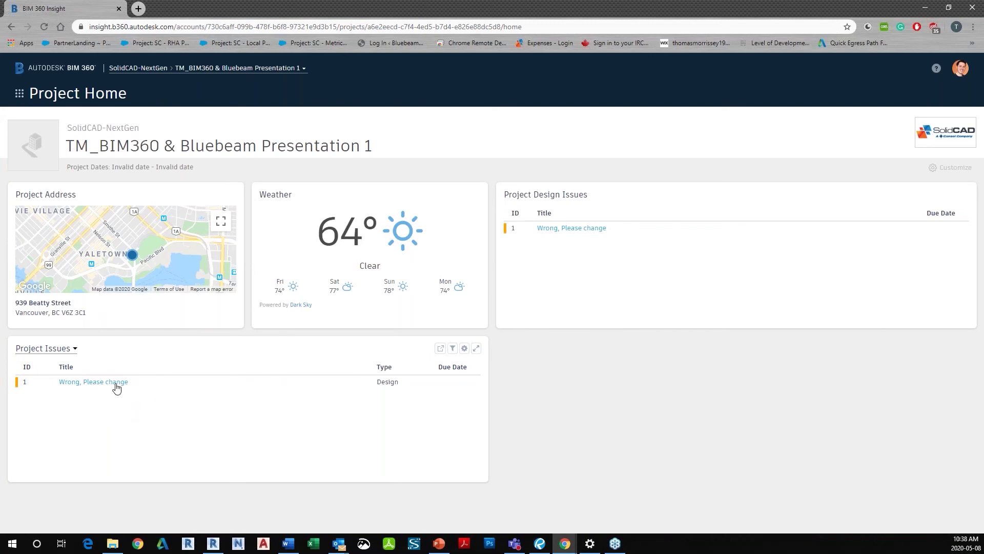
{"action": "left_click", "coordinate": [116, 387]}
{"action": "left_click", "coordinate": [615, 409]}
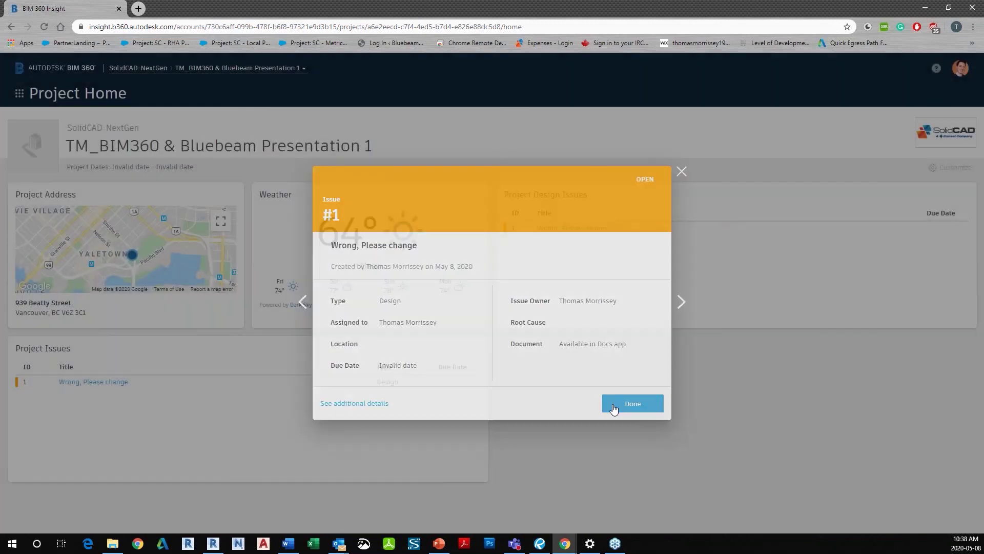
{"action": "left_click", "coordinate": [551, 234]}
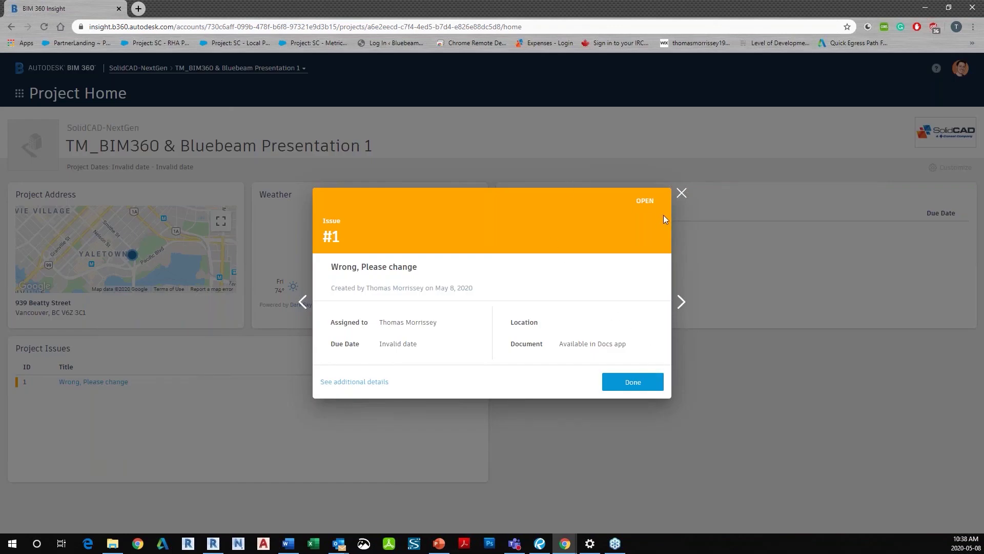
{"action": "left_click", "coordinate": [638, 382]}
- Start submitting sheet A001 from the Plans folder for review in Document Management, and choose to create a new approval workflow
{"action": "left_click", "coordinate": [20, 94]}
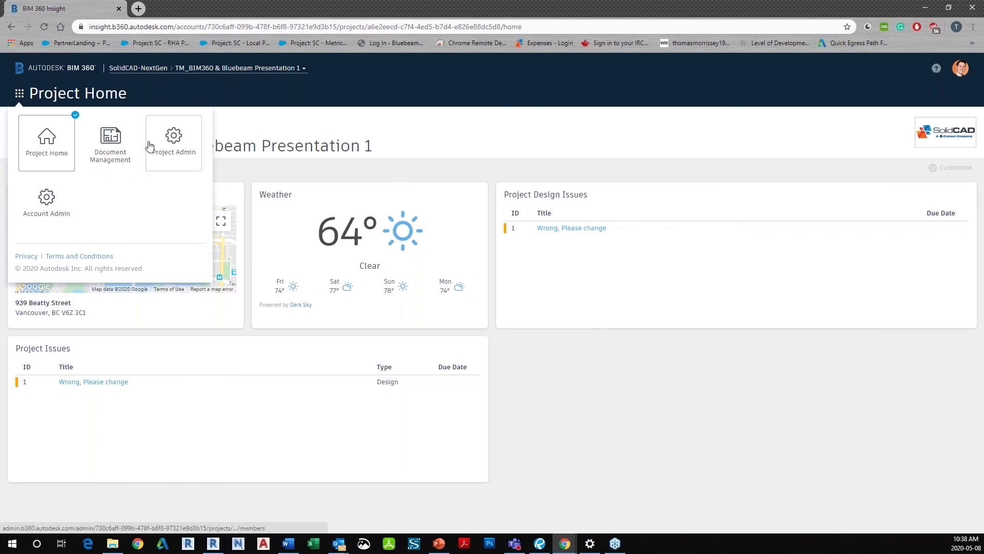
{"action": "left_click", "coordinate": [107, 149]}
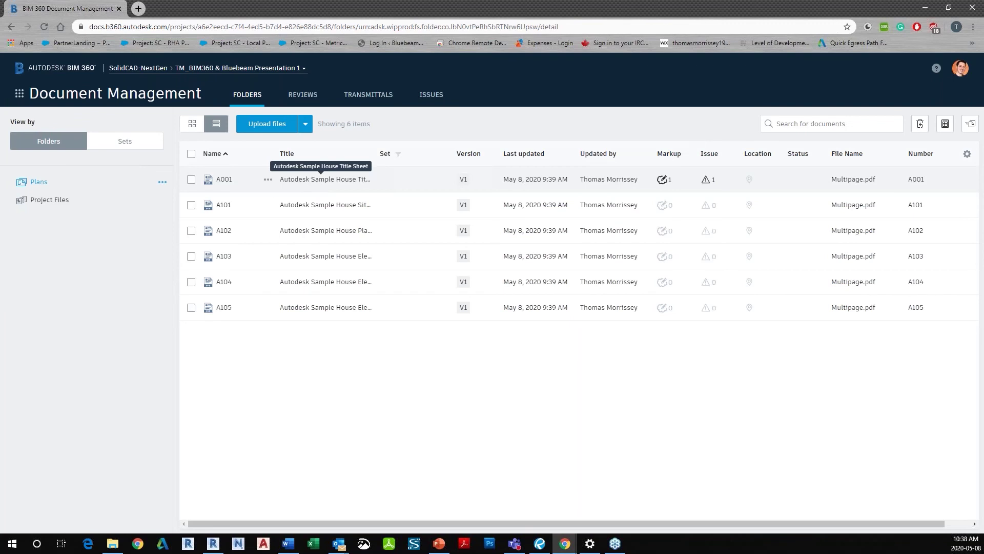
{"action": "left_click", "coordinate": [191, 179]}
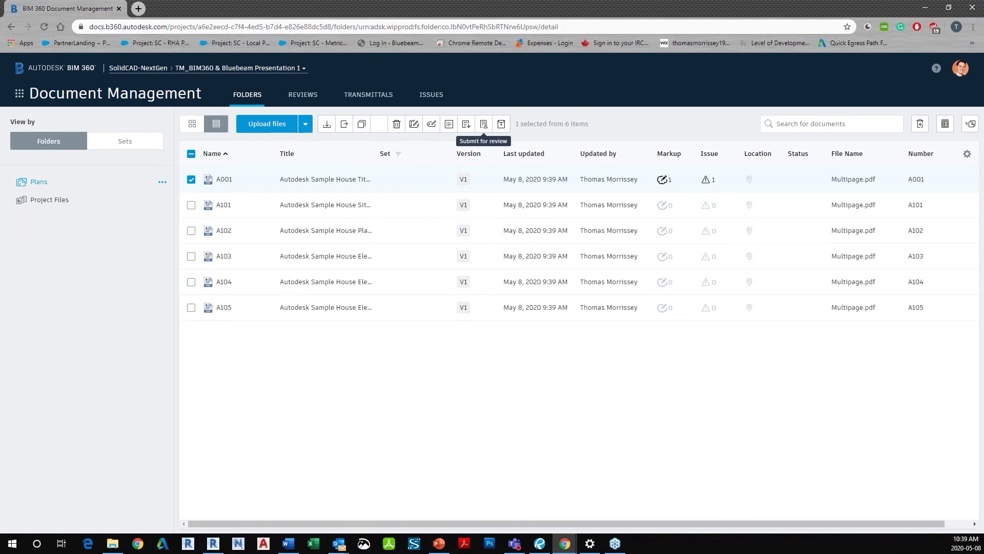
{"action": "left_click", "coordinate": [484, 123]}
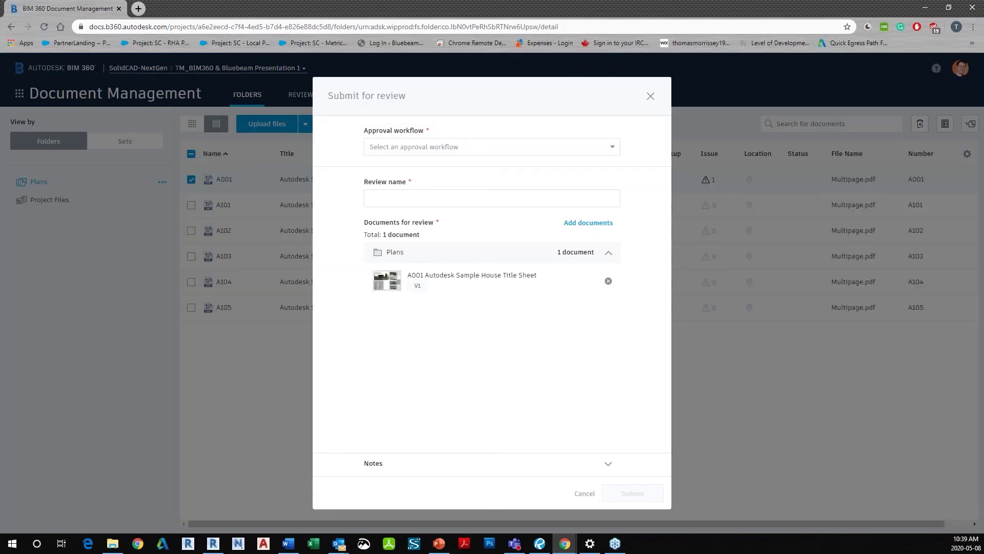
{"action": "left_click", "coordinate": [613, 148]}
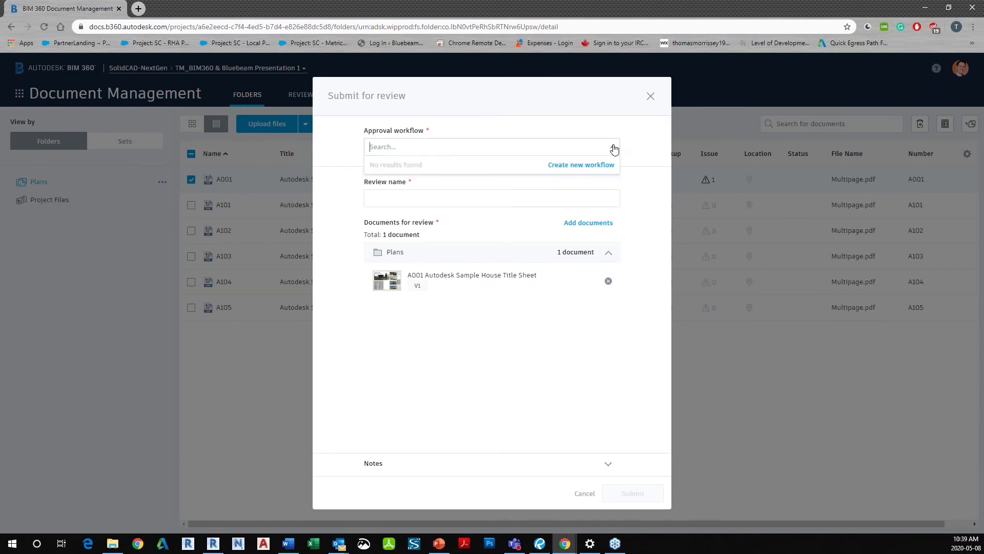
{"action": "left_click", "coordinate": [589, 168]}
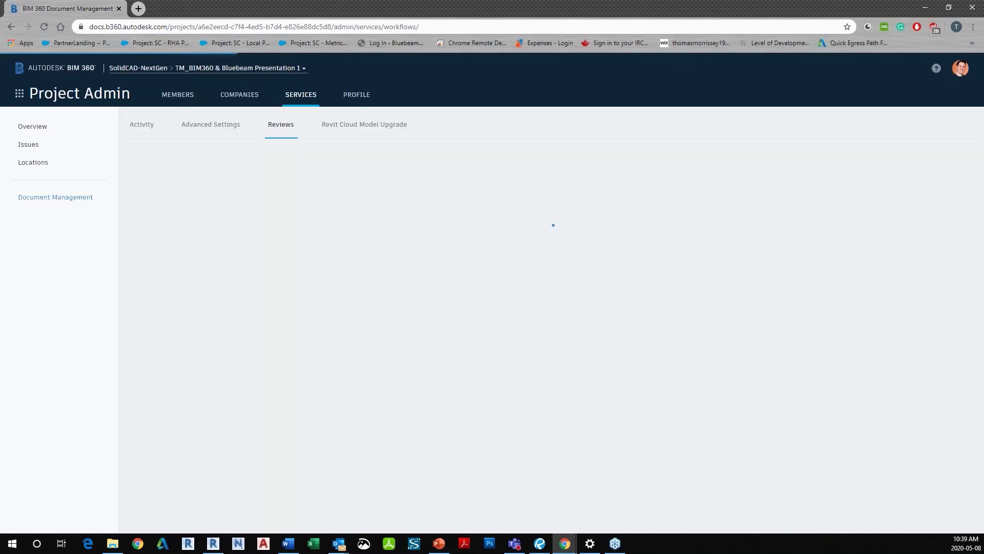
- Create an approval workflow from the One Step Approval template and name it "Review 1", leaving the description empty
{"action": "left_click", "coordinate": [551, 397]}
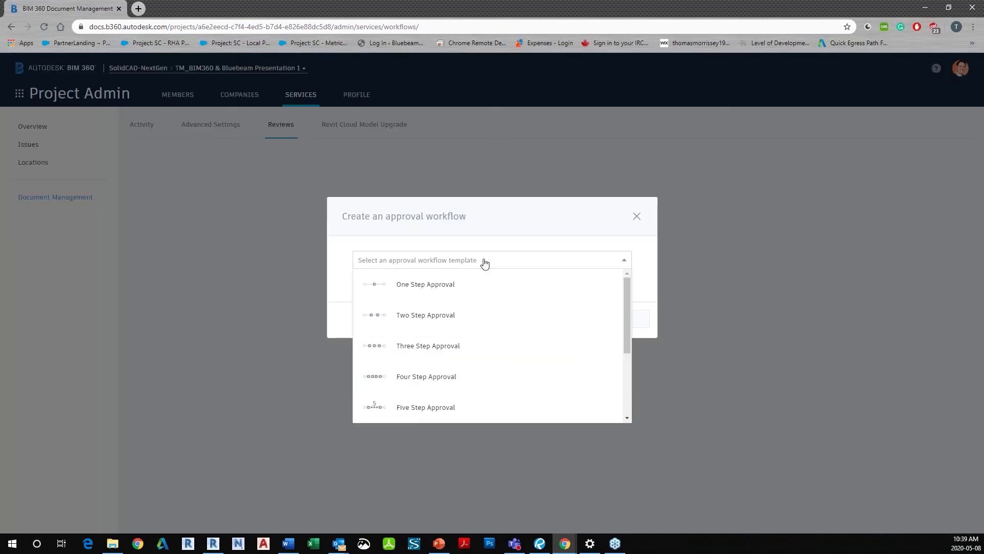
{"action": "left_click", "coordinate": [442, 284]}
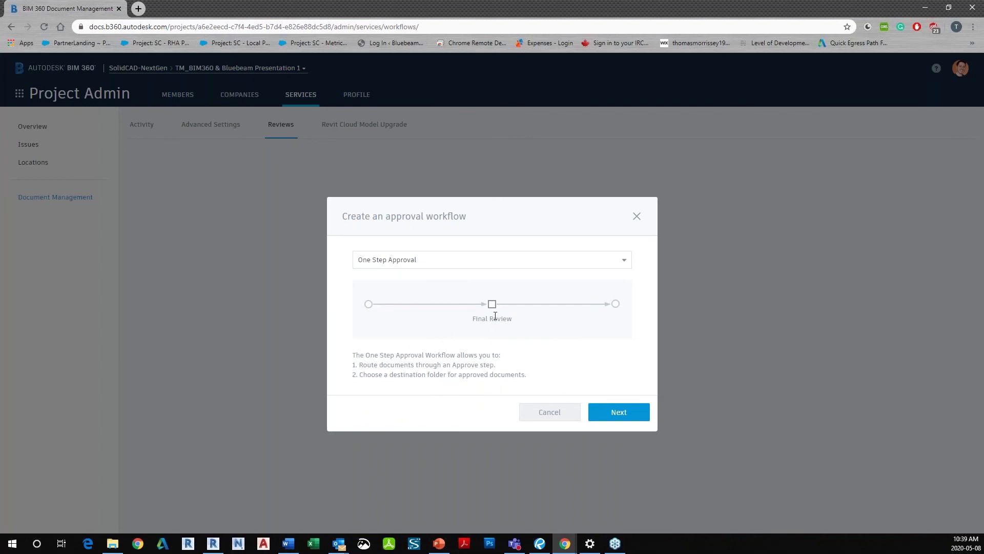
{"action": "left_click", "coordinate": [632, 417]}
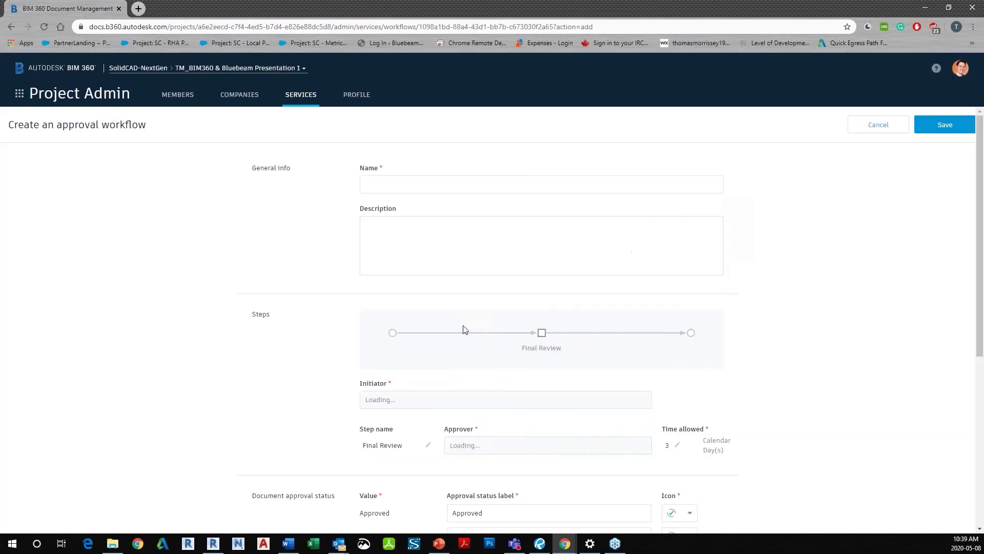
{"action": "left_click", "coordinate": [402, 189]}
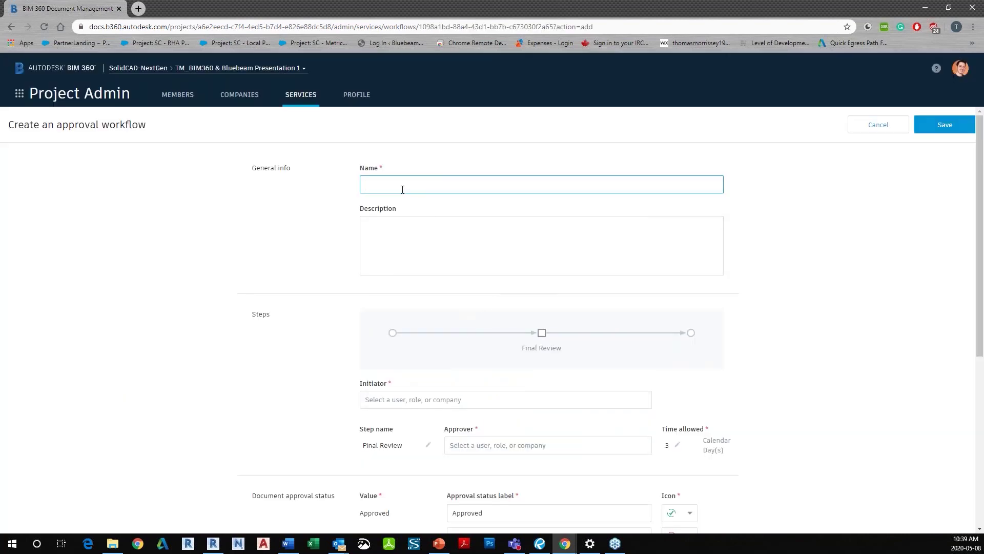
{"action": "type", "text": "Review 1"}
{"action": "left_click", "coordinate": [402, 229]}
- Assign the listed project member as both the workflow's initiator and the approver of the Final Review step
{"action": "scroll", "coordinate": [475, 274], "scroll_direction": "down", "scroll_amount": 2}
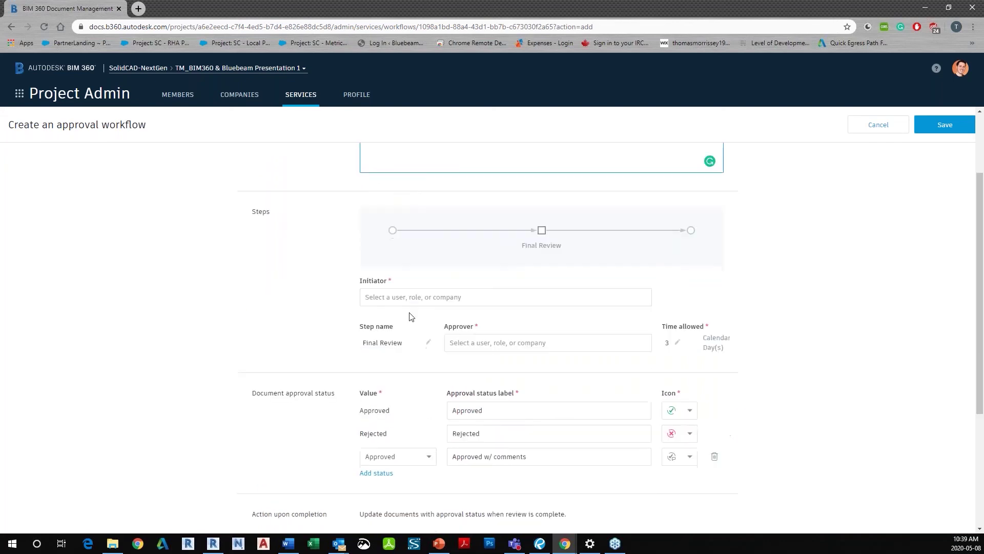
{"action": "left_click", "coordinate": [404, 298]}
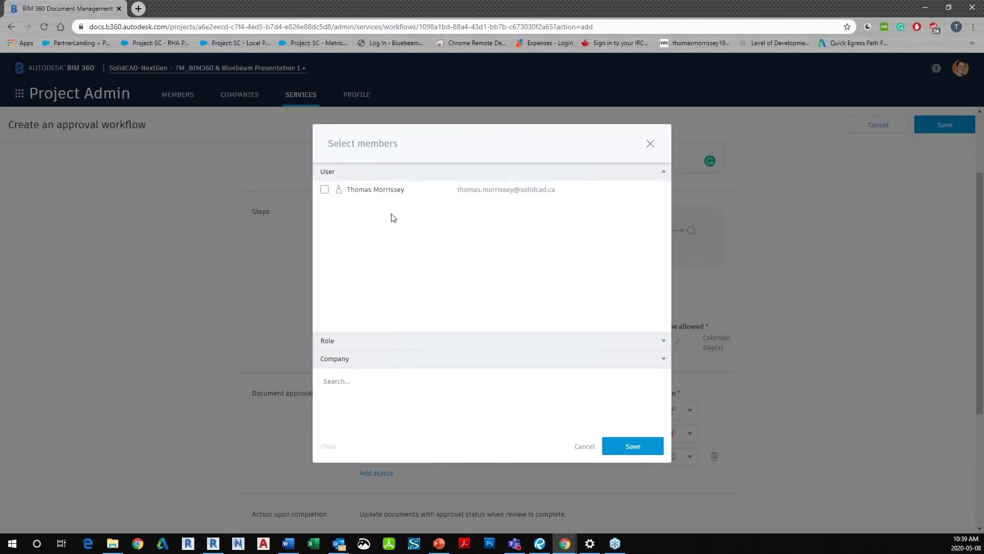
{"action": "left_click", "coordinate": [374, 191]}
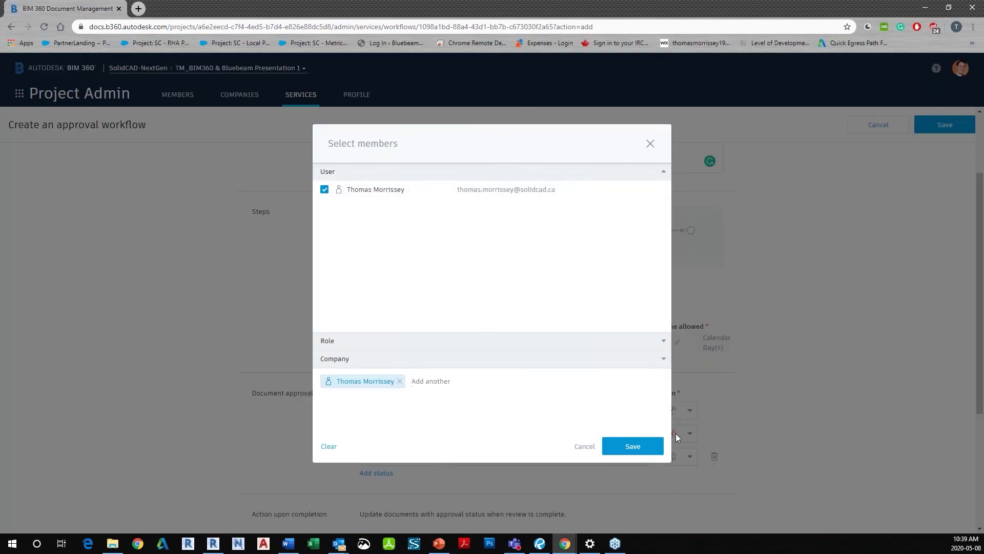
{"action": "left_click", "coordinate": [645, 447]}
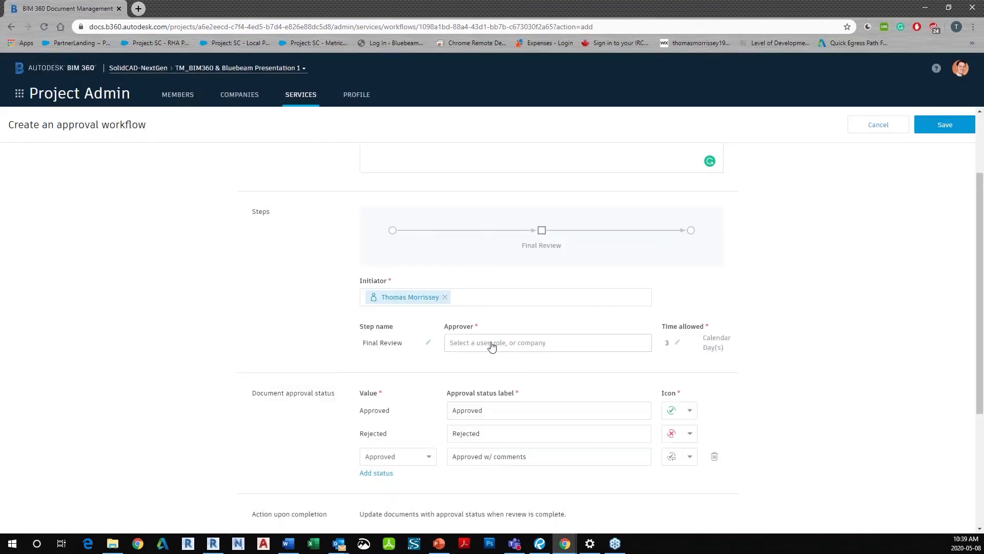
{"action": "left_click", "coordinate": [491, 346]}
{"action": "left_click", "coordinate": [387, 191]}
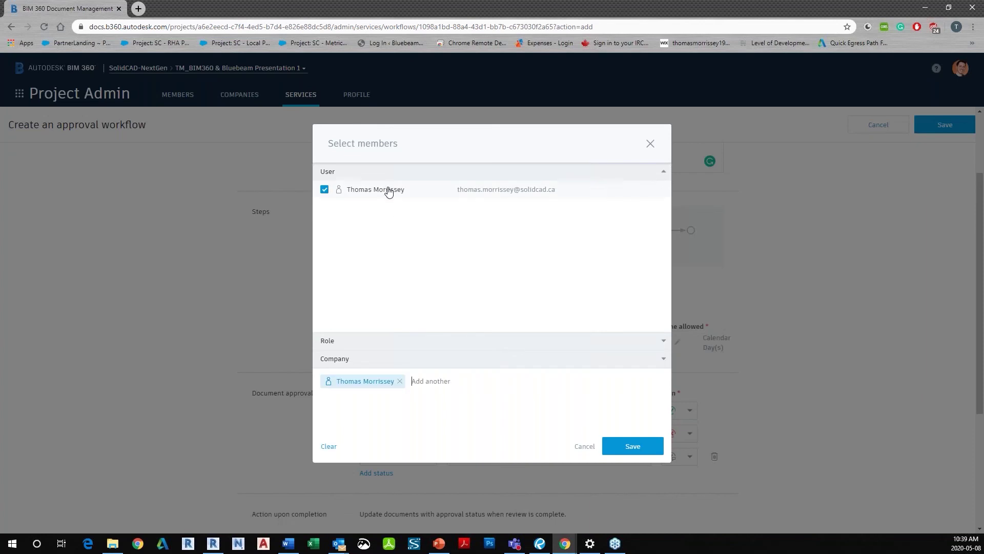
{"action": "left_click", "coordinate": [647, 449]}
- Look over the workflow's approval status, completion action and custom note settings, and save the workflow
{"action": "scroll", "coordinate": [406, 342], "scroll_direction": "down", "scroll_amount": 3}
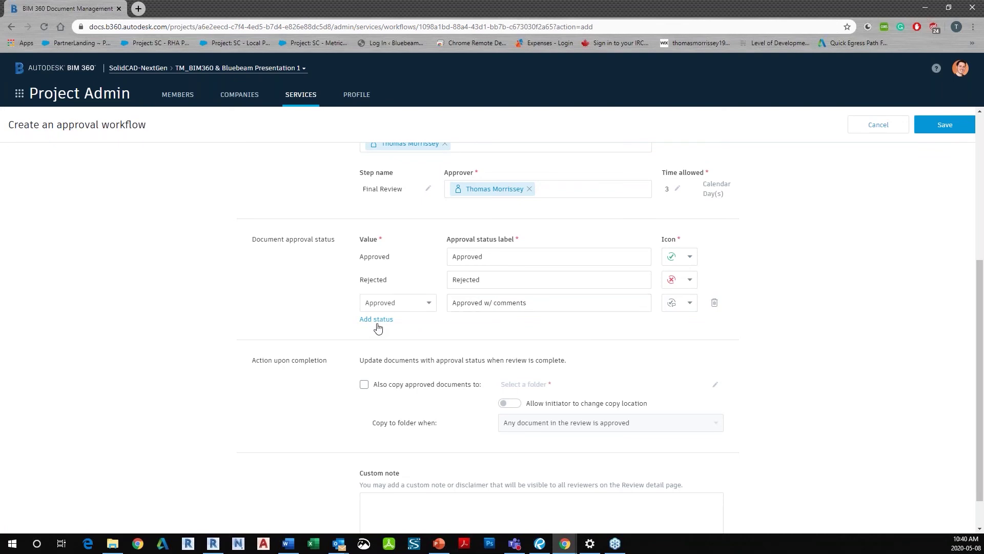
{"action": "scroll", "coordinate": [627, 371], "scroll_direction": "down", "scroll_amount": 1}
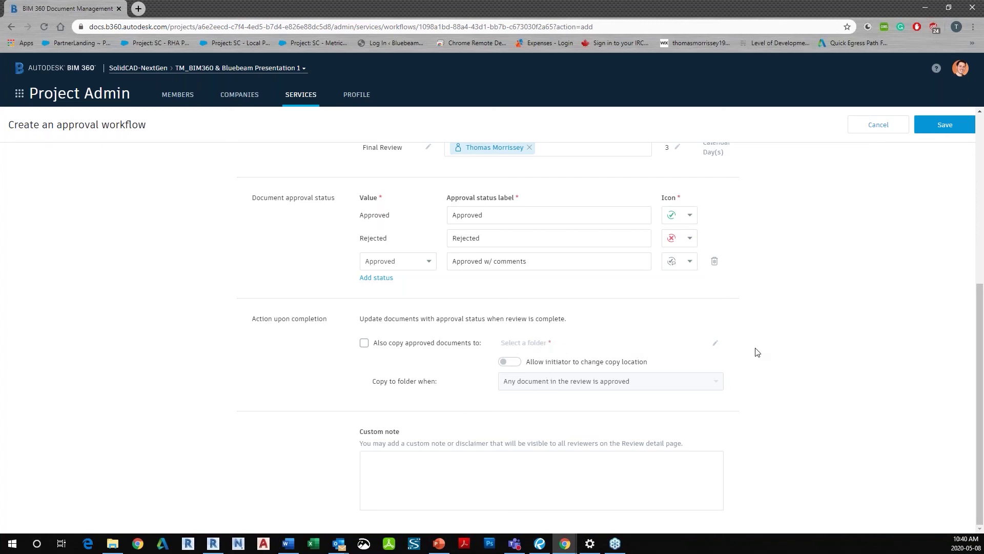
{"action": "scroll", "coordinate": [877, 204], "scroll_direction": "up", "scroll_amount": 3}
{"action": "scroll", "coordinate": [907, 164], "scroll_direction": "up", "scroll_amount": 1}
{"action": "left_click", "coordinate": [941, 126]}
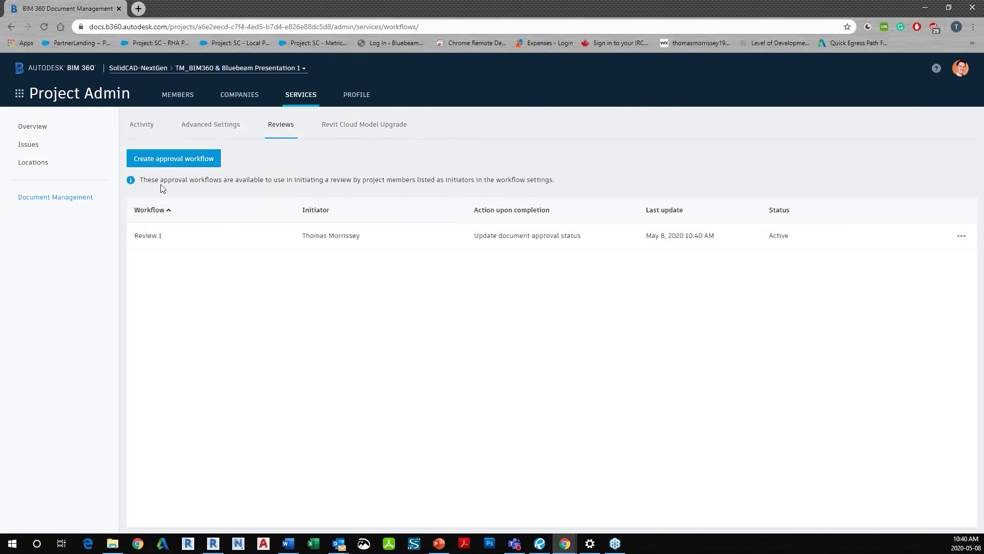
- Return to Document Management and submit sheet A001 for review with the Review 1 approval workflow
{"action": "left_click", "coordinate": [19, 93]}
{"action": "left_click", "coordinate": [110, 141]}
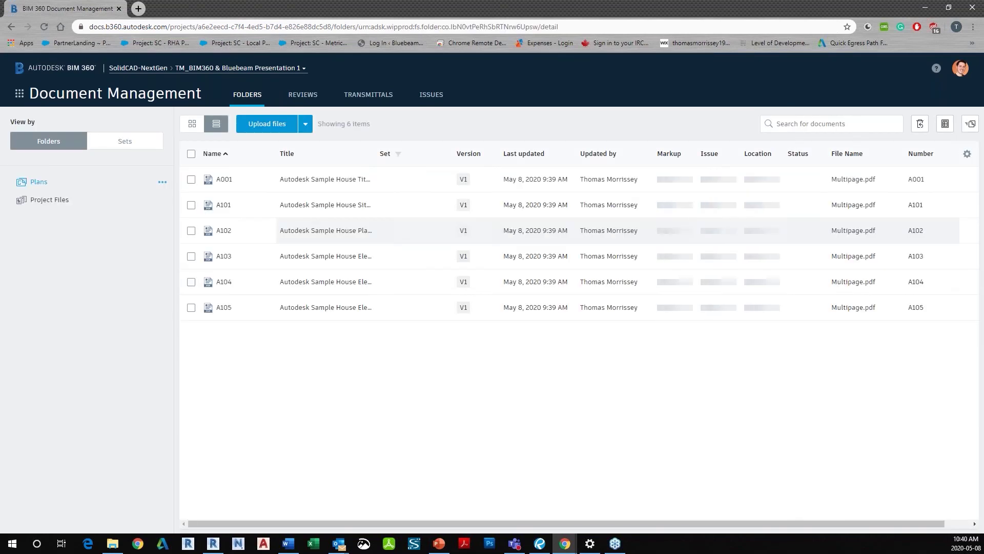
{"action": "left_click", "coordinate": [191, 179]}
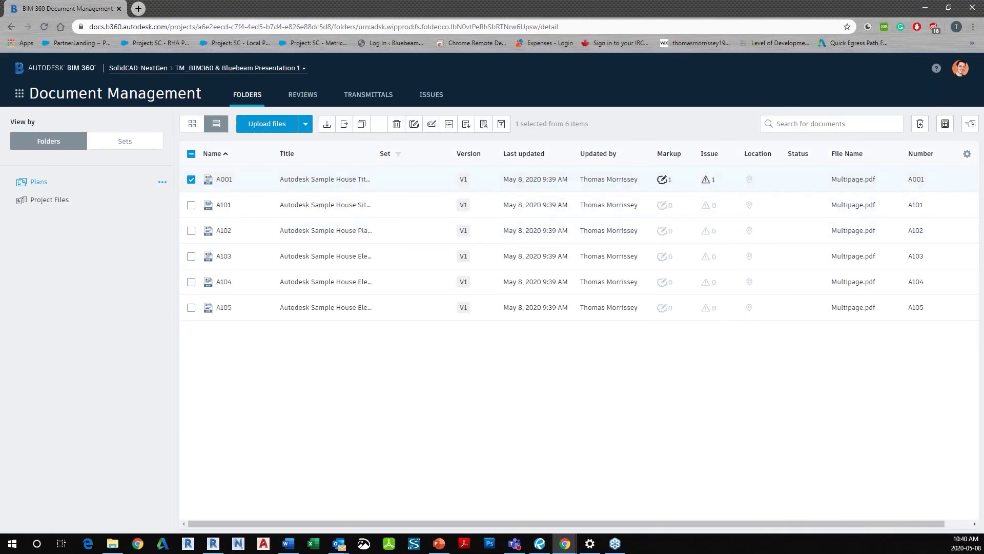
{"action": "left_click", "coordinate": [483, 123]}
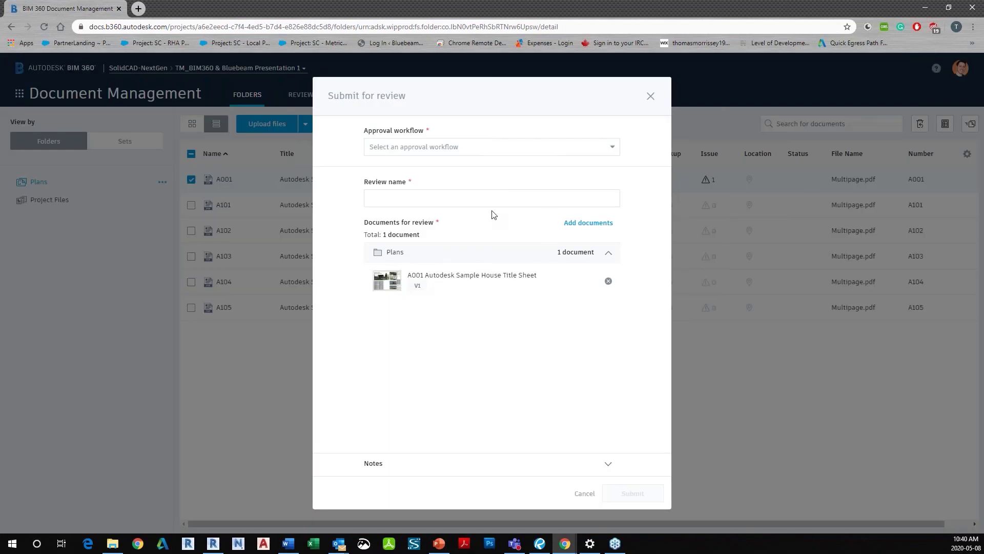
{"action": "left_click", "coordinate": [506, 150]}
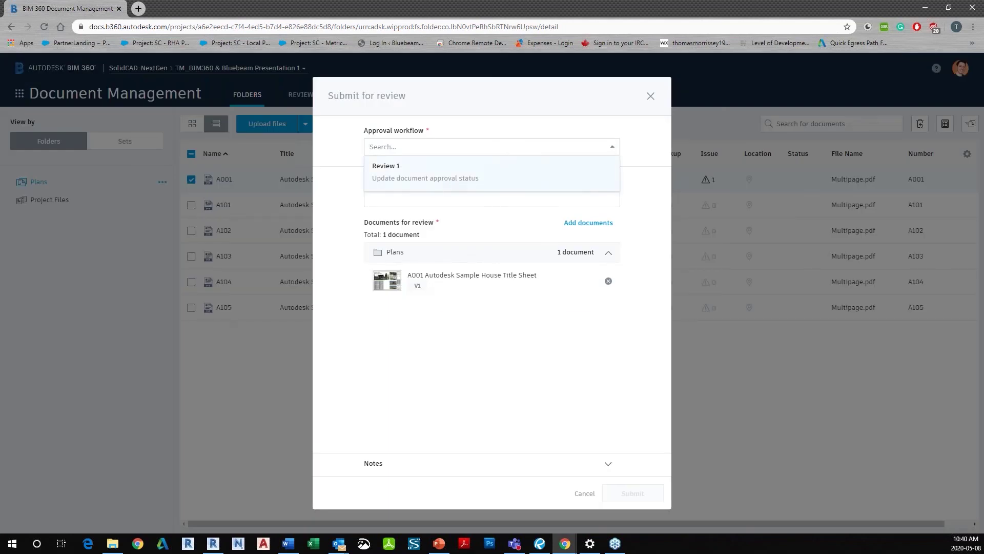
{"action": "left_click", "coordinate": [445, 179]}
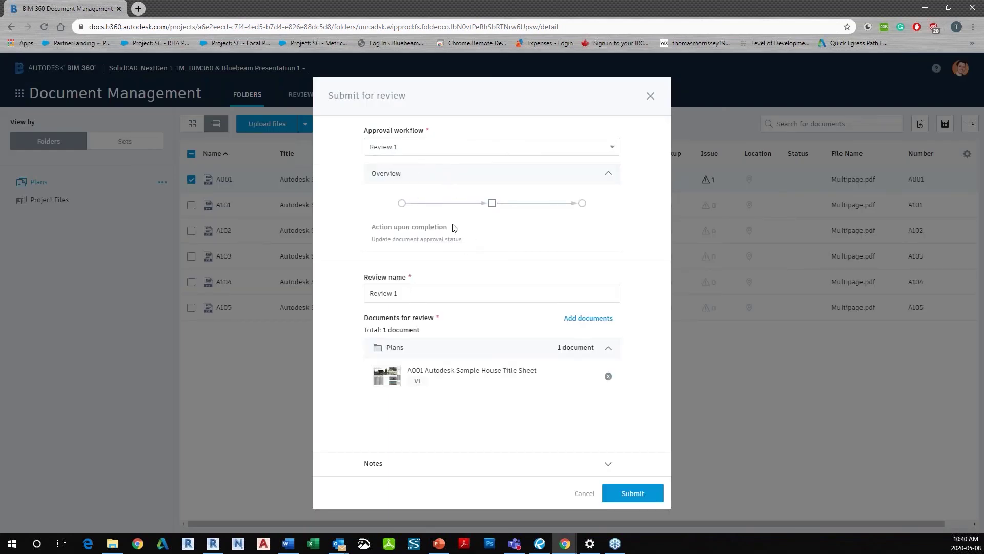
{"action": "left_click", "coordinate": [637, 496]}
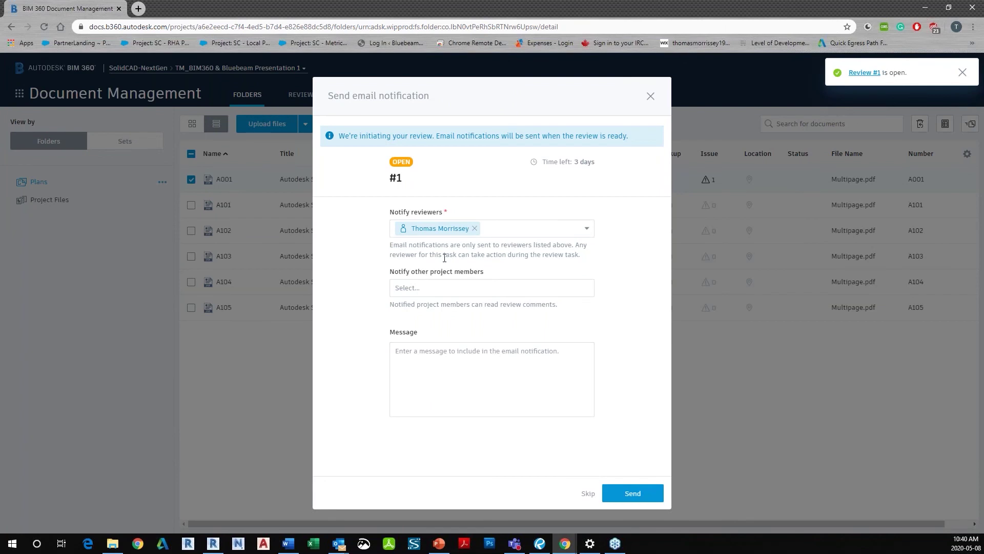
- Add the listed project member to the other members to notify, and send the review's email notification without a message
{"action": "left_click", "coordinate": [410, 288]}
{"action": "left_click", "coordinate": [375, 190]}
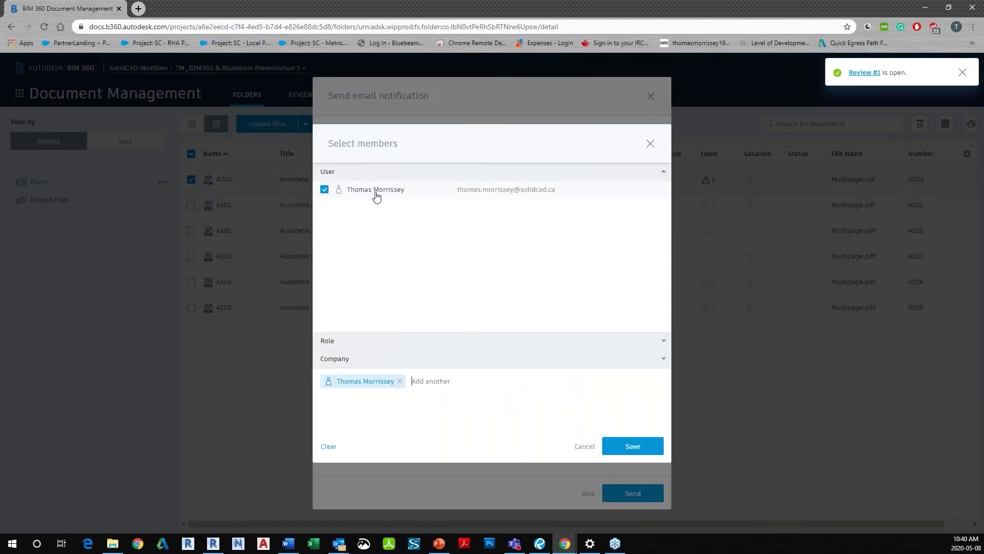
{"action": "left_click", "coordinate": [633, 445]}
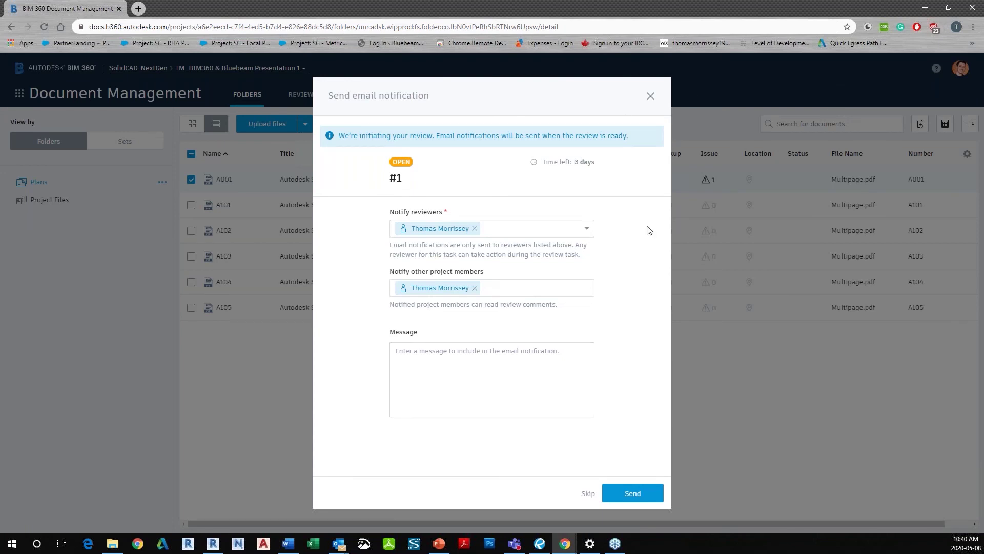
{"action": "left_click", "coordinate": [631, 495]}
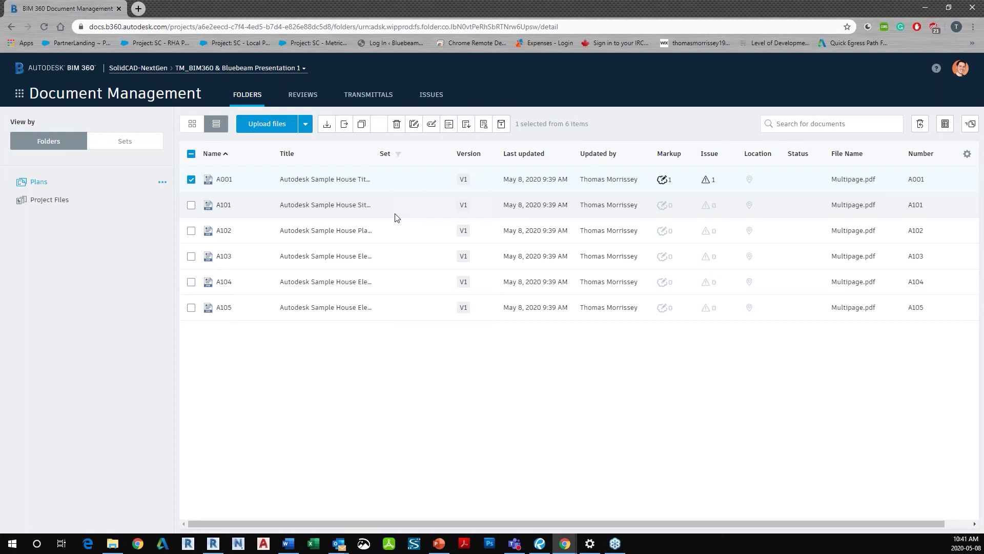
- Open the account administration's app catalogue and browse the available integrations
{"action": "left_click", "coordinate": [20, 94]}
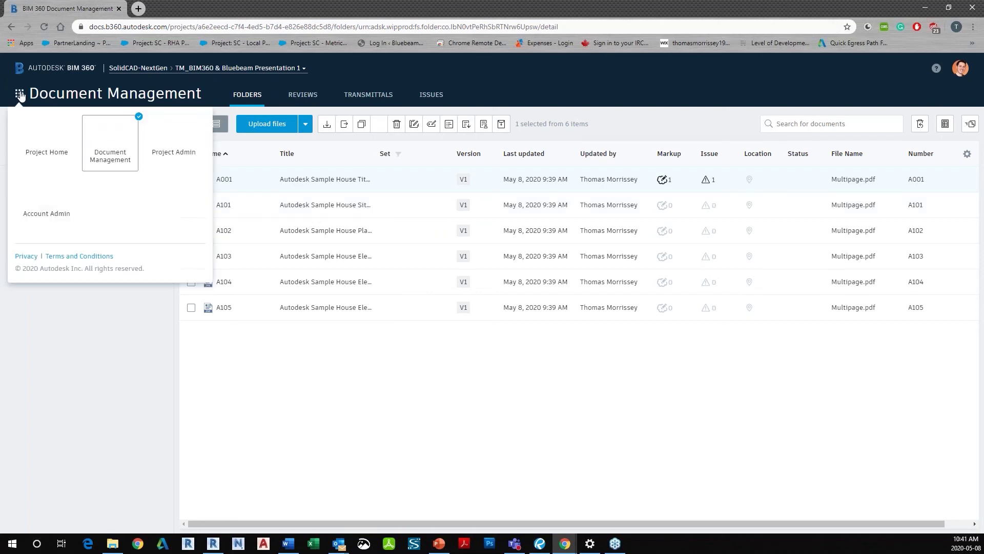
{"action": "left_click", "coordinate": [56, 199]}
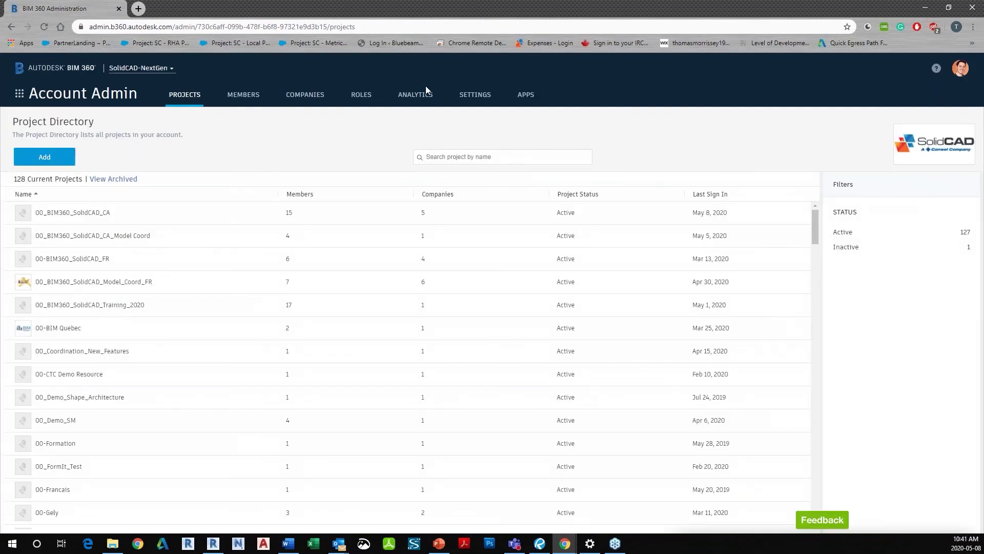
{"action": "left_click", "coordinate": [522, 95]}
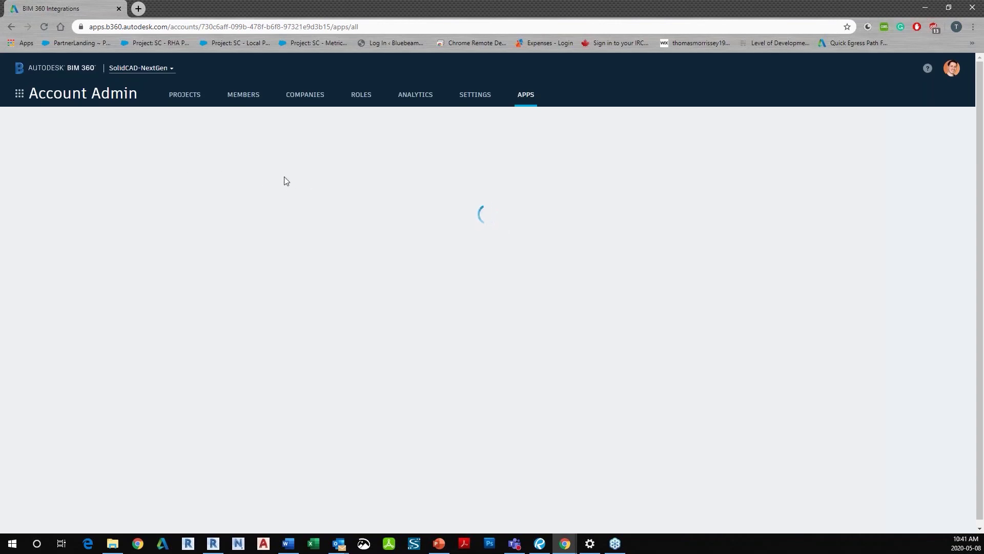
{"action": "scroll", "coordinate": [548, 281], "scroll_direction": "down", "scroll_amount": 9}
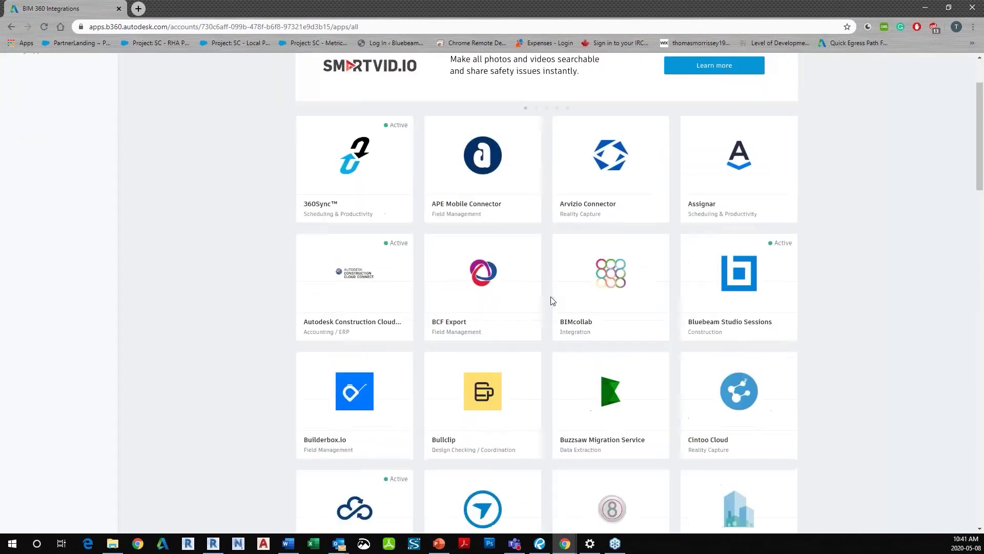
{"action": "scroll", "coordinate": [556, 321], "scroll_direction": "up", "scroll_amount": 9}
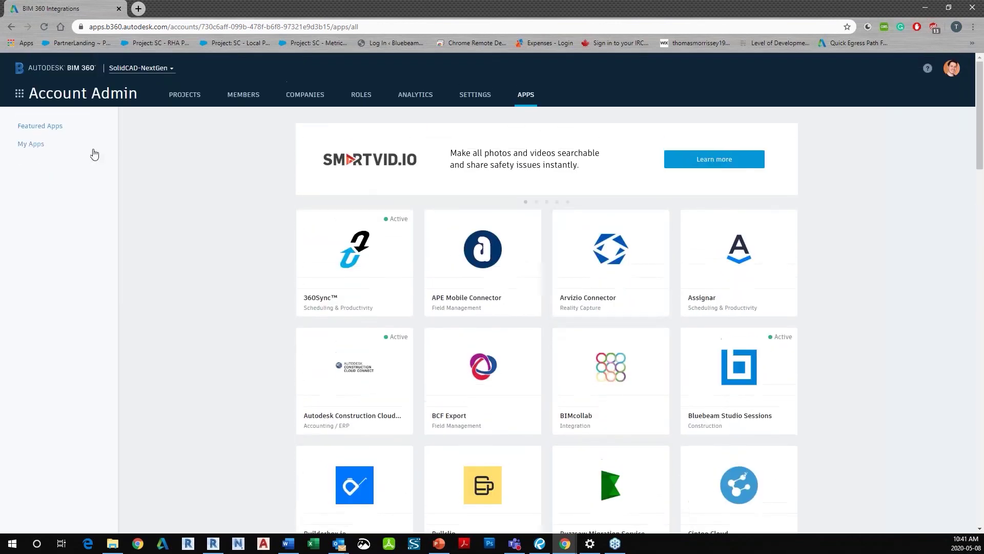
- Open Bluebeam Studio Sessions from the account's own apps and look through its description and sample images
{"action": "left_click", "coordinate": [37, 149]}
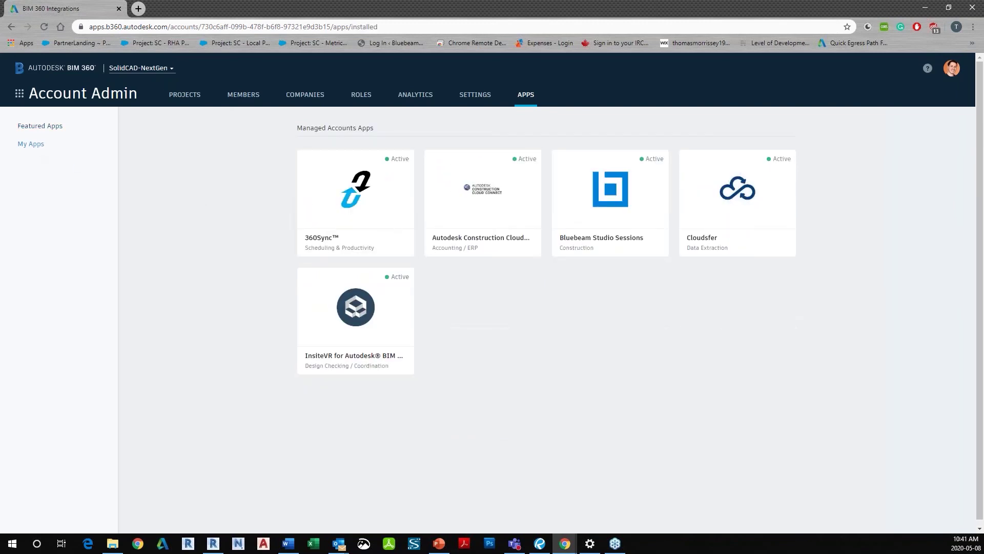
{"action": "left_click", "coordinate": [633, 212]}
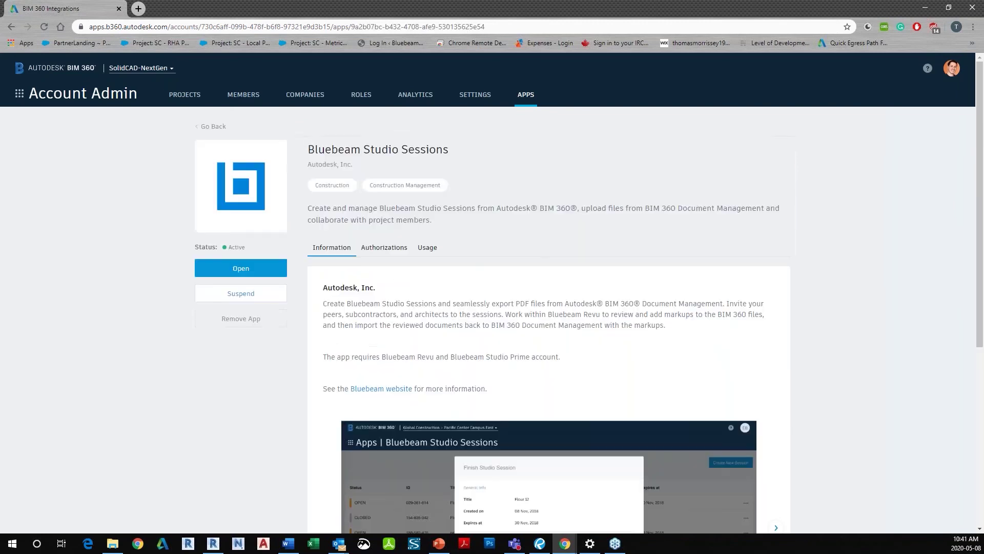
{"action": "scroll", "coordinate": [492, 302], "scroll_direction": "down", "scroll_amount": 6}
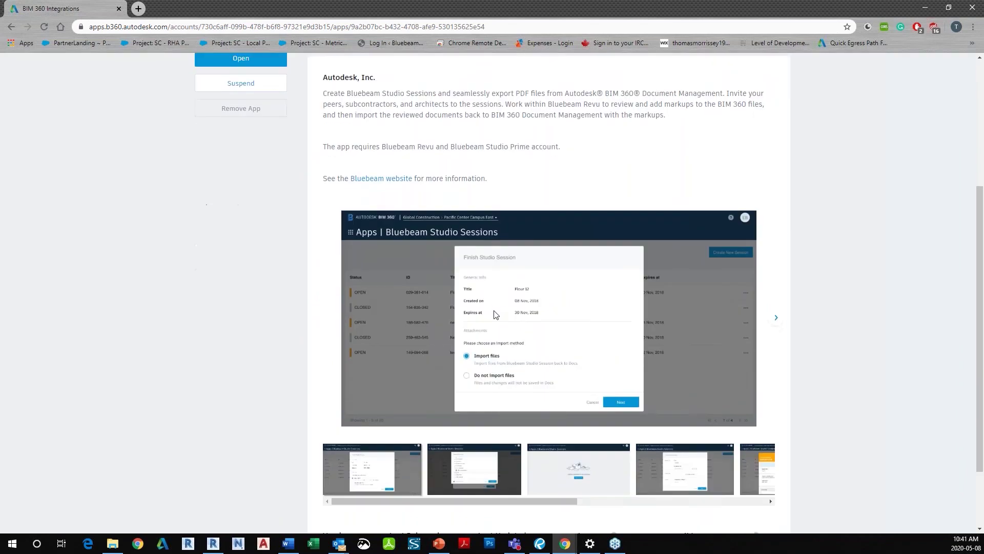
- Launch the Bluebeam Studio Sessions app for the 00_BIM360_SolidCAD_CA project and go on to the project's Document Management
{"action": "scroll", "coordinate": [518, 317], "scroll_direction": "up", "scroll_amount": 6}
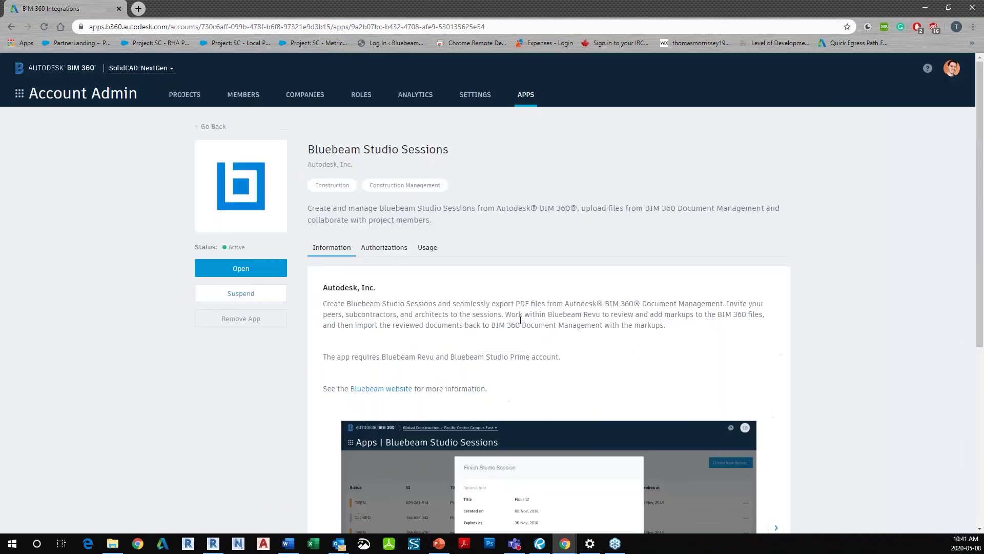
{"action": "left_click", "coordinate": [247, 270]}
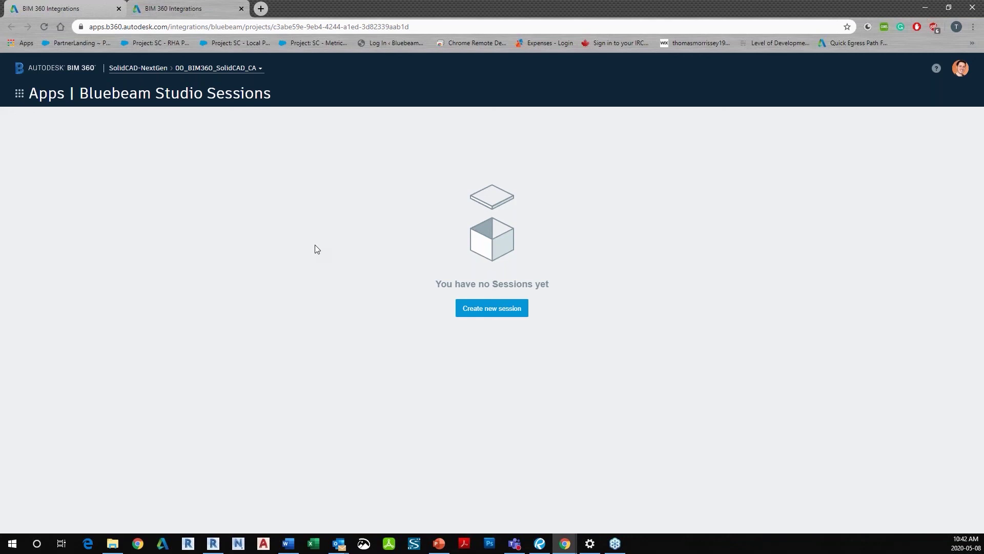
{"action": "left_click", "coordinate": [19, 97]}
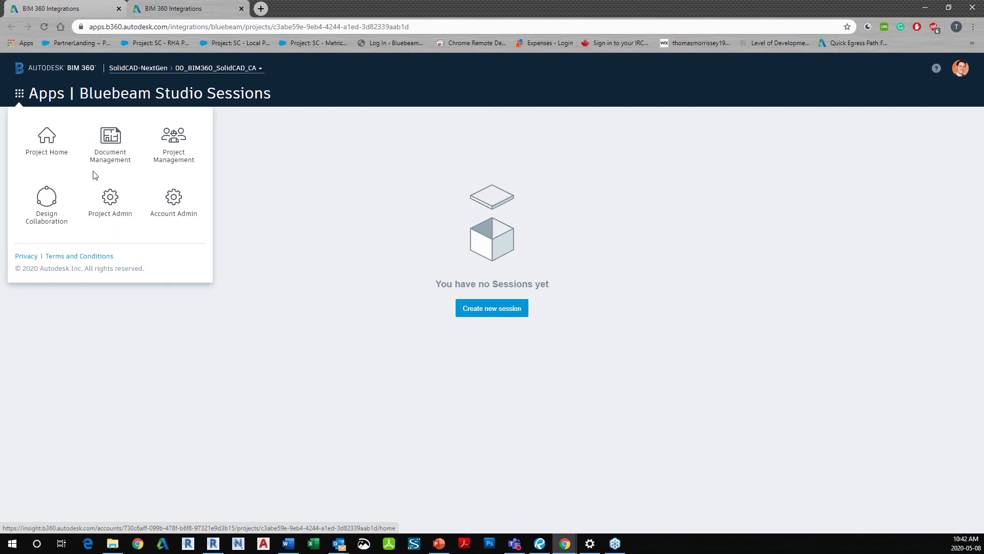
{"action": "left_click", "coordinate": [104, 158]}
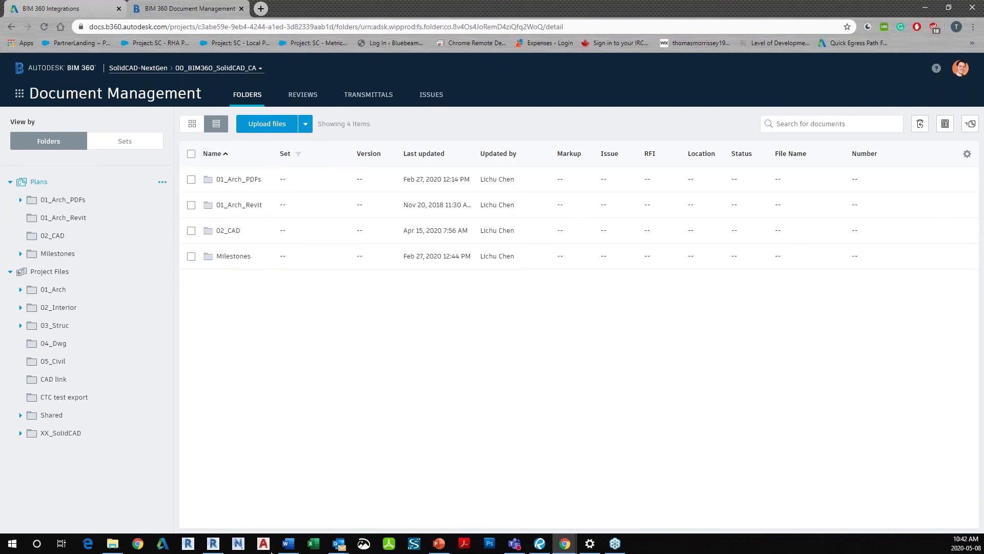
- Switch to Bluebeam Revu and look over the marked-up title sheet of Multipage.pdf in the Studio session
{"action": "key", "text": "alt+Tab"}
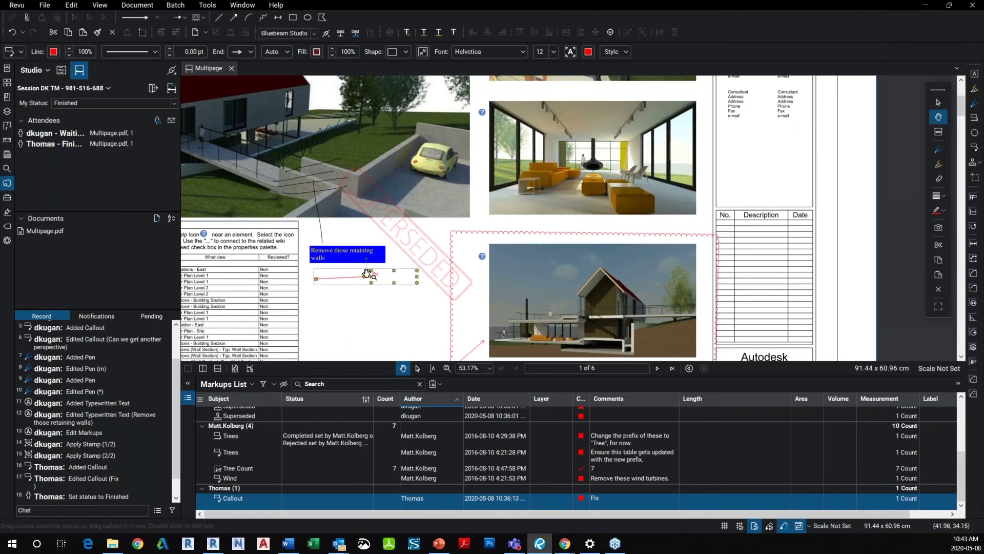
{"action": "scroll", "coordinate": [441, 236], "scroll_direction": "down", "scroll_amount": 3}
{"action": "scroll", "coordinate": [440, 237], "scroll_direction": "down", "scroll_amount": 3}
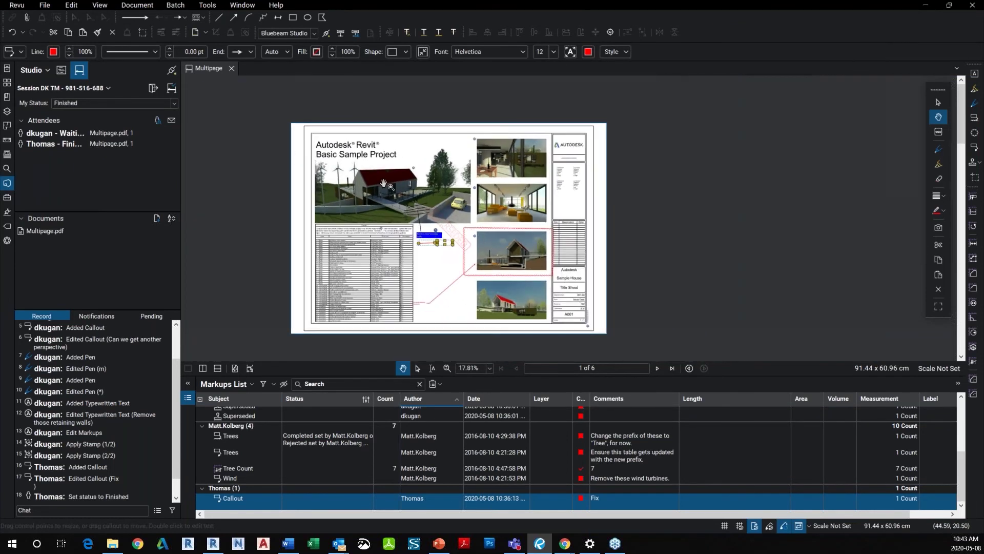
{"action": "scroll", "coordinate": [430, 205], "scroll_direction": "up", "scroll_amount": 3}
{"action": "scroll", "coordinate": [421, 182], "scroll_direction": "down", "scroll_amount": 1}
{"action": "scroll", "coordinate": [444, 250], "scroll_direction": "up", "scroll_amount": 2}
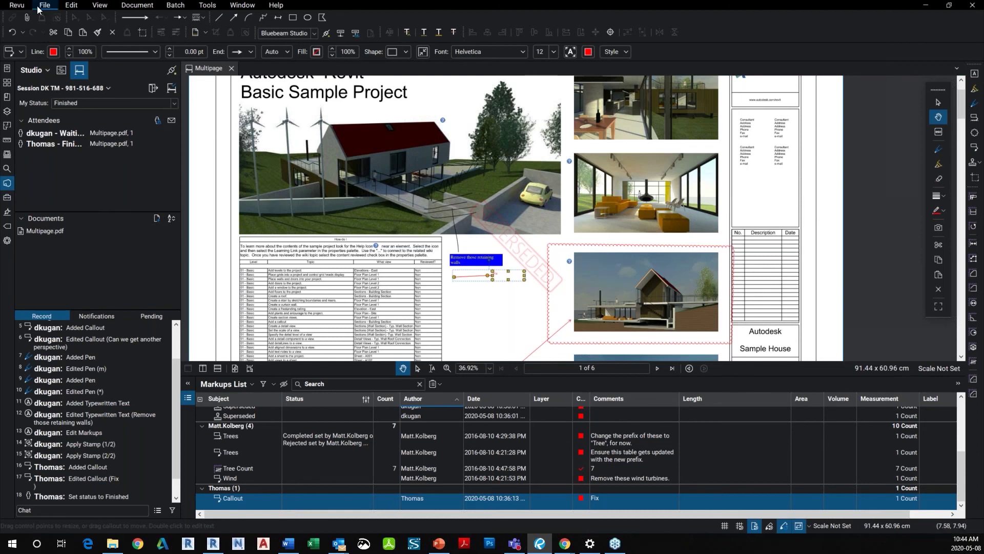
- Unregister Revu to work in View Mode, and show the Markups List below the title sheet
{"action": "left_click", "coordinate": [17, 5]}
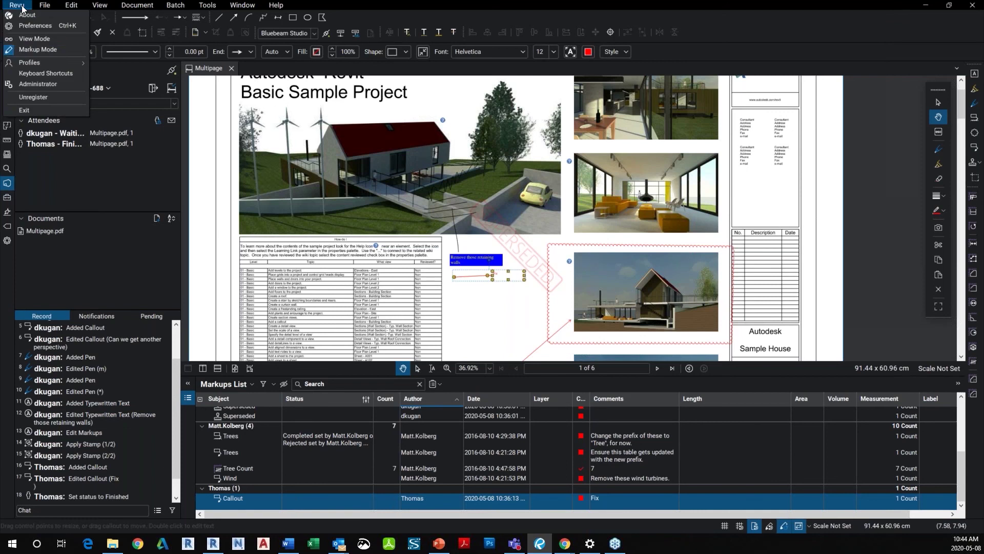
{"action": "left_click", "coordinate": [50, 96]}
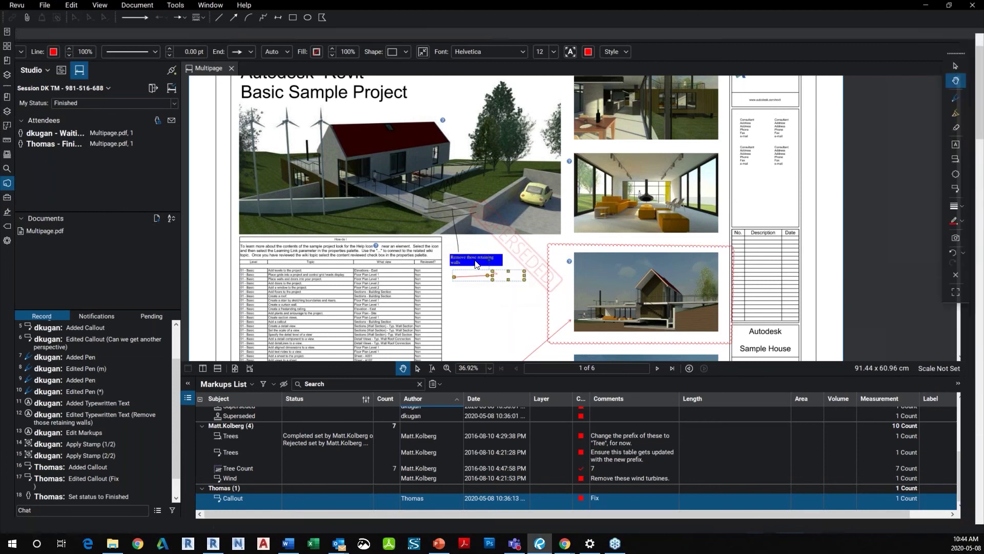
{"action": "scroll", "coordinate": [279, 87], "scroll_direction": "down", "scroll_amount": 3}
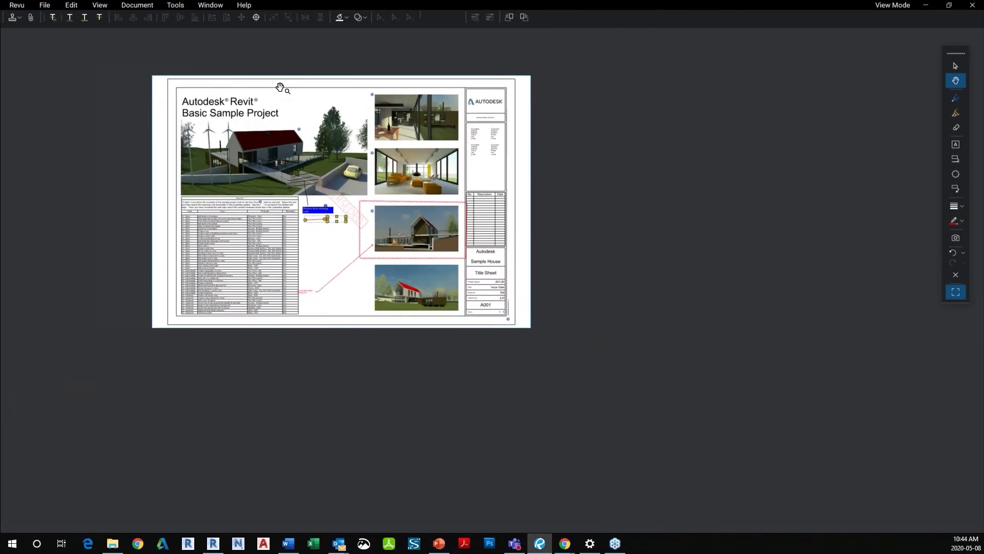
{"action": "scroll", "coordinate": [280, 87], "scroll_direction": "up", "scroll_amount": 4}
{"action": "scroll", "coordinate": [474, 233], "scroll_direction": "down", "scroll_amount": 2}
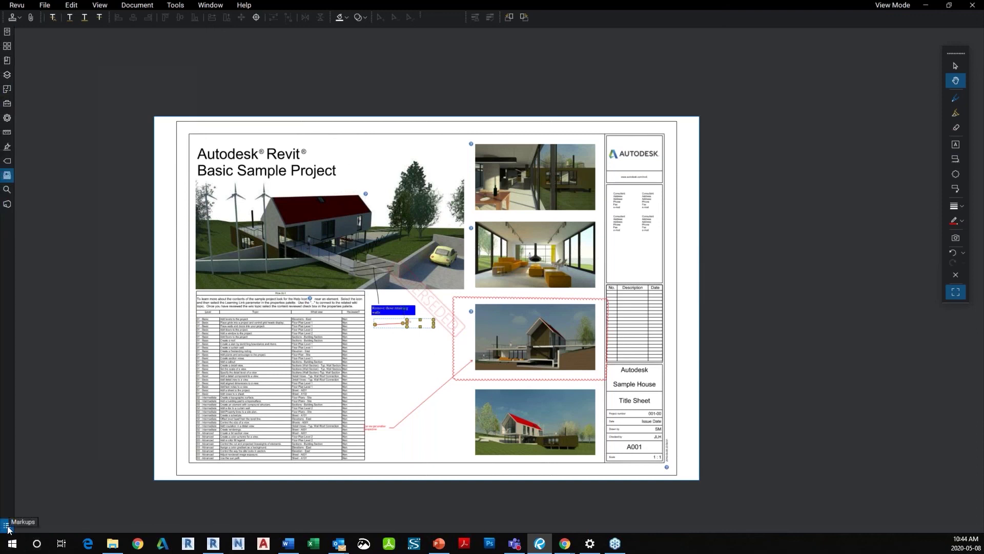
{"action": "left_click", "coordinate": [7, 525]}
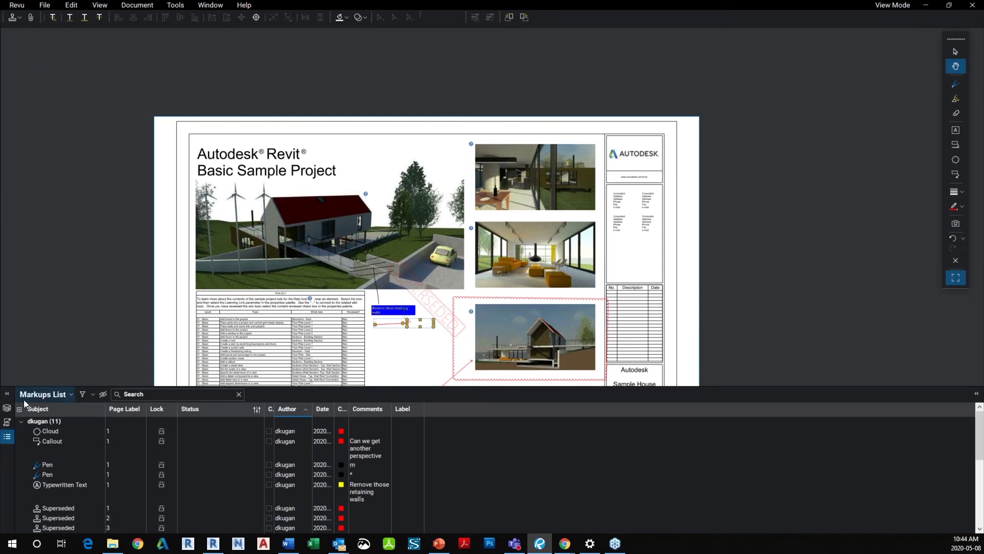
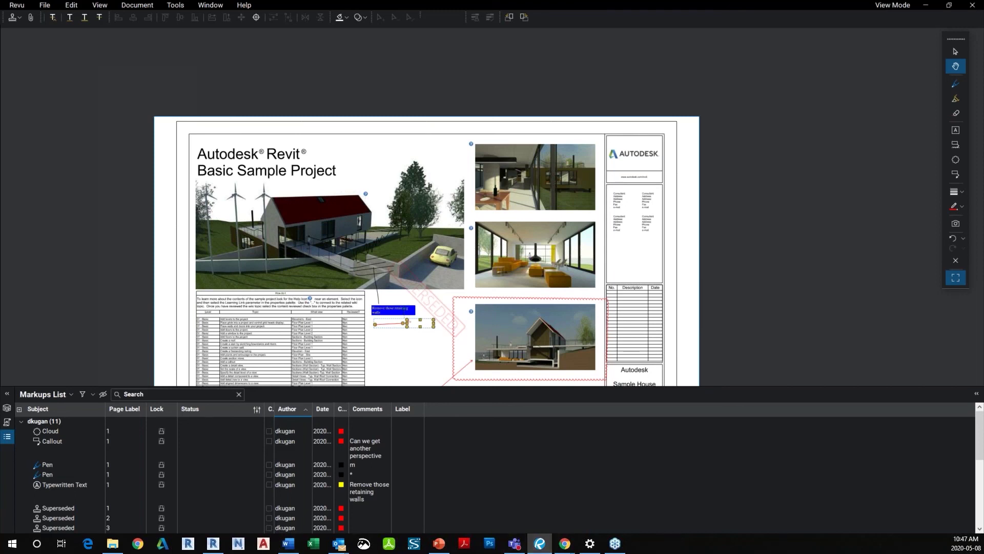
- Switch to the BIM 360 Document Management browser window
{"action": "mouse_move", "coordinate": [566, 543]}
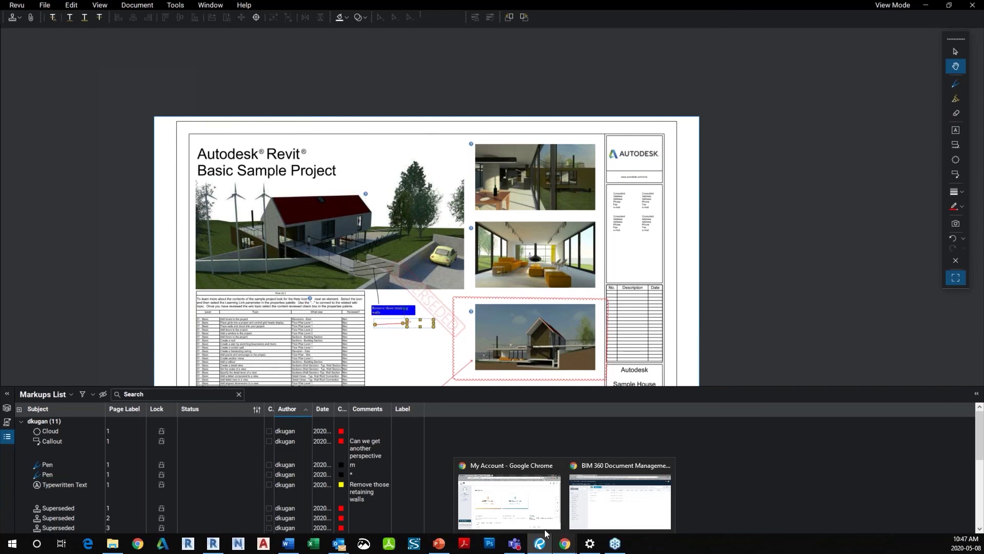
{"action": "left_click", "coordinate": [537, 504]}
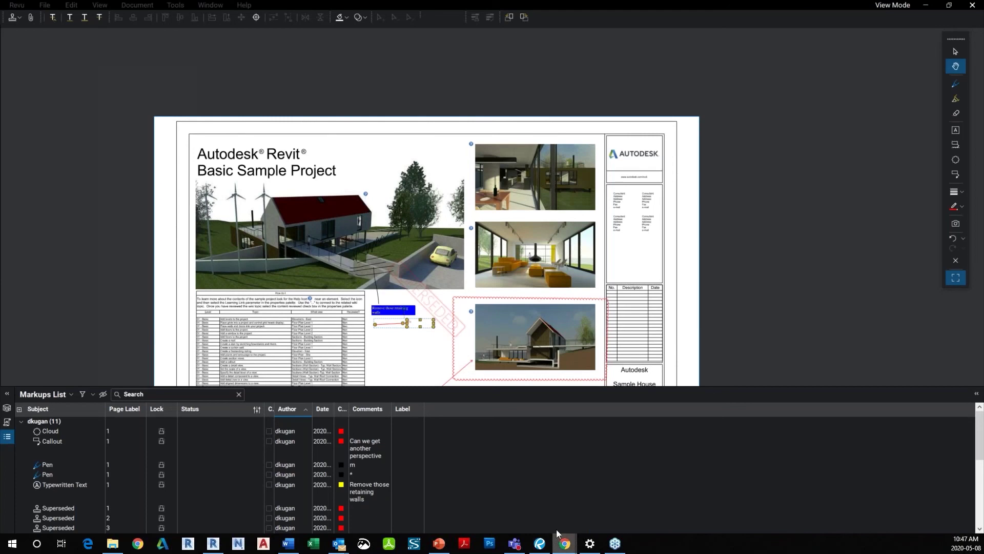
{"action": "mouse_move", "coordinate": [565, 543]}
{"action": "left_click", "coordinate": [626, 499]}
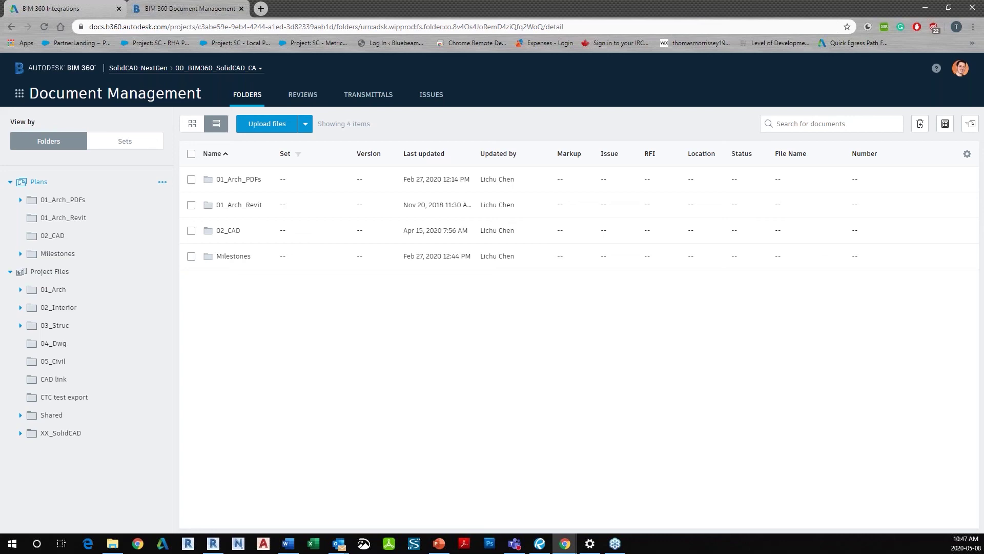
- Return to Bluebeam Revu, register it with the prefilled serial number and product key, and leave View Mode
{"action": "key", "text": "alt+Tab"}
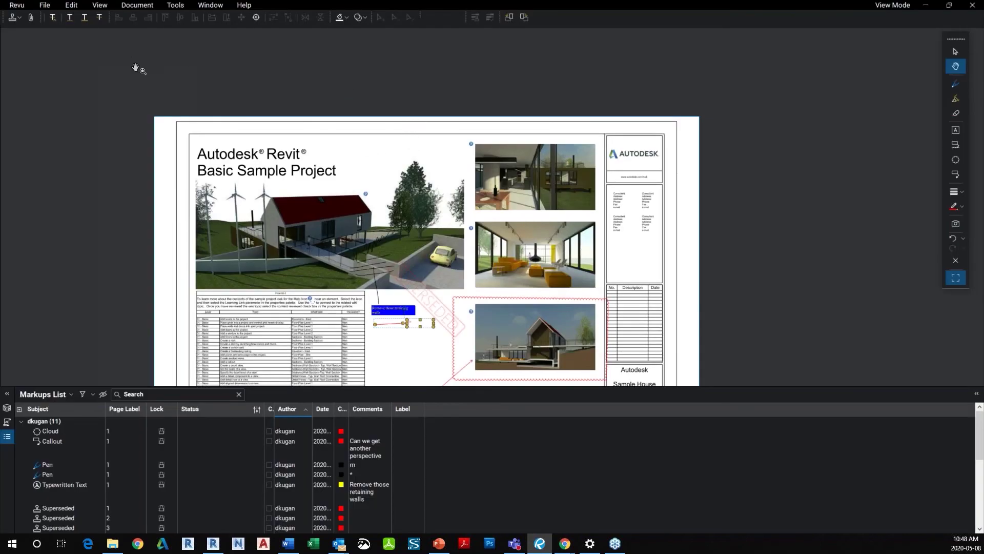
{"action": "left_click", "coordinate": [22, 6]}
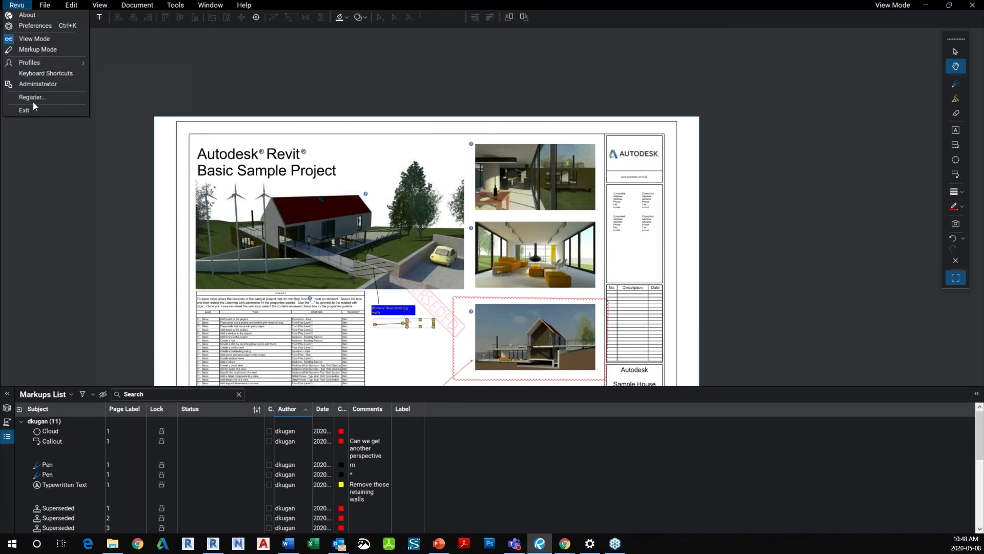
{"action": "left_click", "coordinate": [34, 97]}
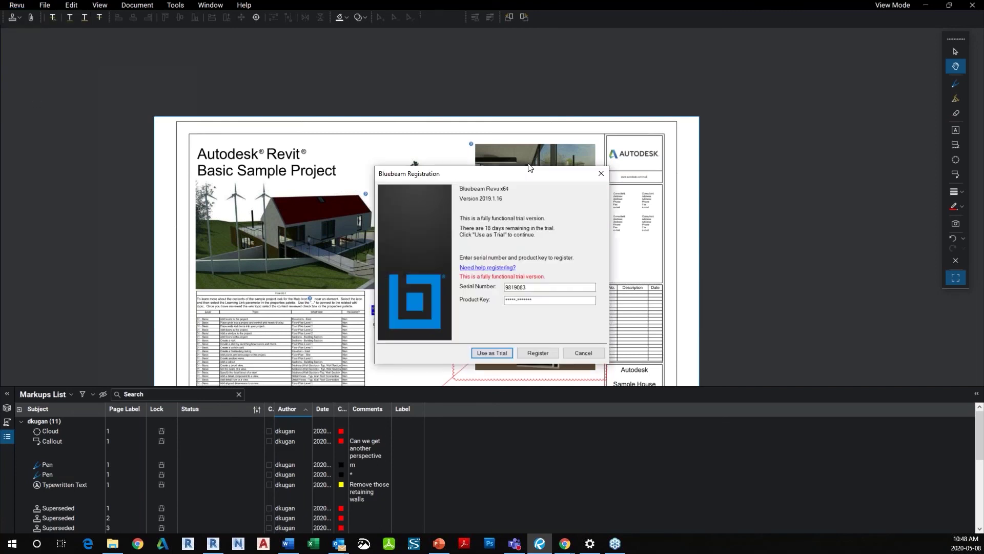
{"action": "left_click", "coordinate": [533, 353]}
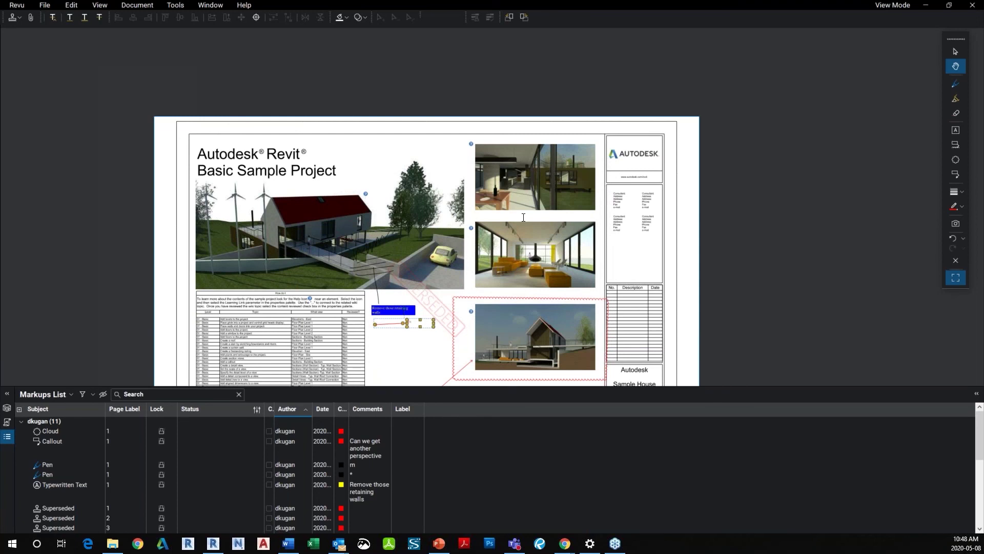
{"action": "left_click", "coordinate": [890, 6]}
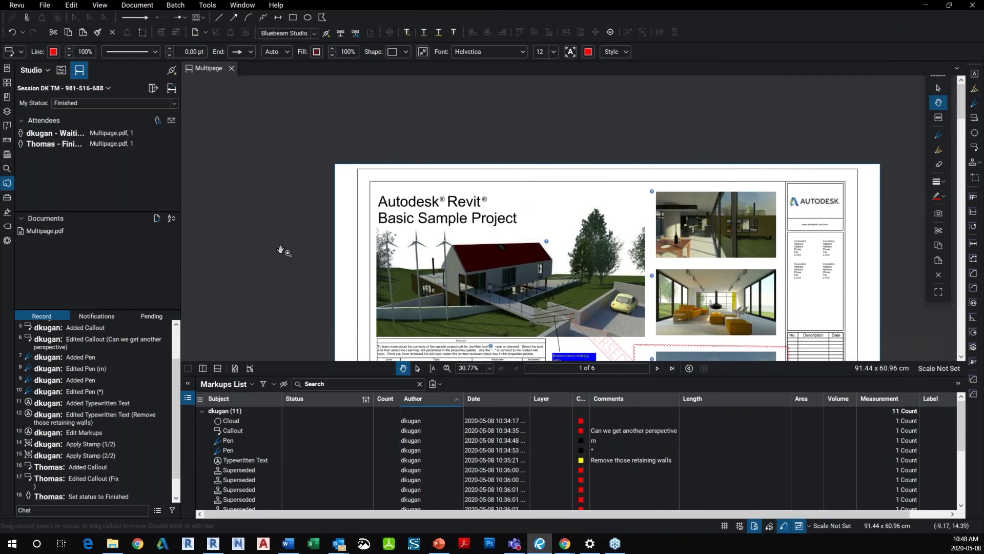
- Open Overlay 1.pdf alongside the Multipage session document
{"action": "scroll", "coordinate": [357, 78], "scroll_direction": "down", "scroll_amount": 2}
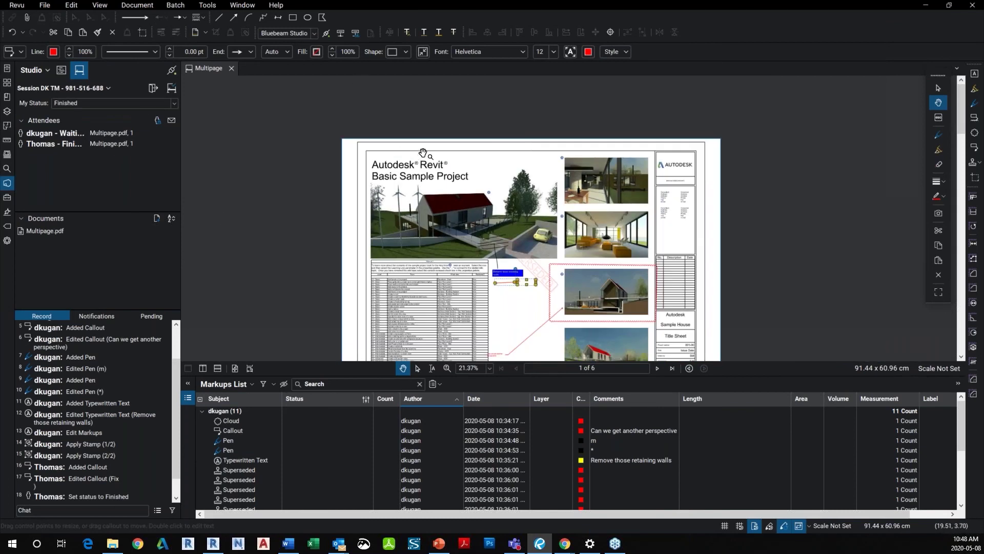
{"action": "left_click", "coordinate": [44, 8]}
{"action": "left_click", "coordinate": [60, 35]}
{"action": "left_click", "coordinate": [293, 91]}
{"action": "left_click", "coordinate": [391, 250]}
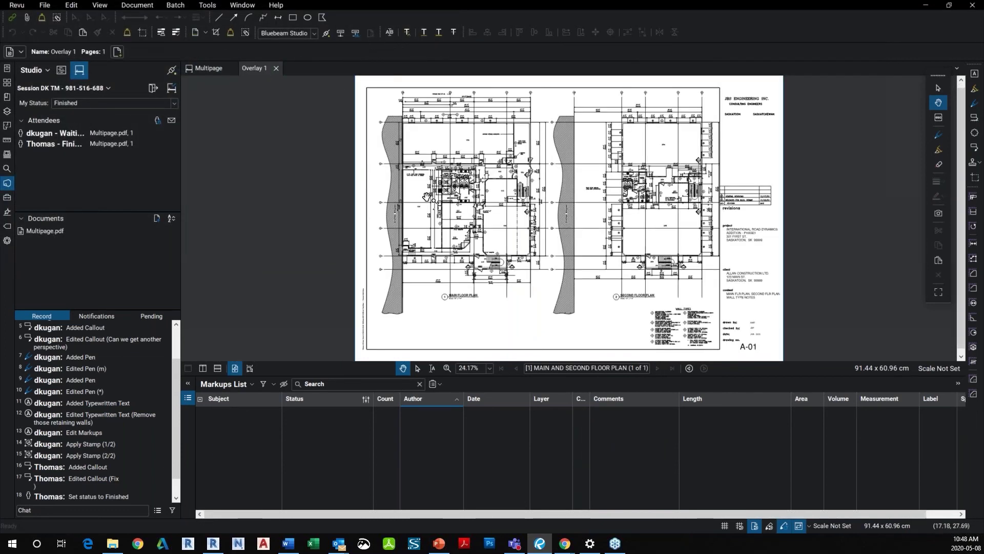
- Compare Overlay 1.pdf as Document A with Overlay 2.pdf as Document B in a synchronized split-screen view
{"action": "left_click", "coordinate": [137, 5]}
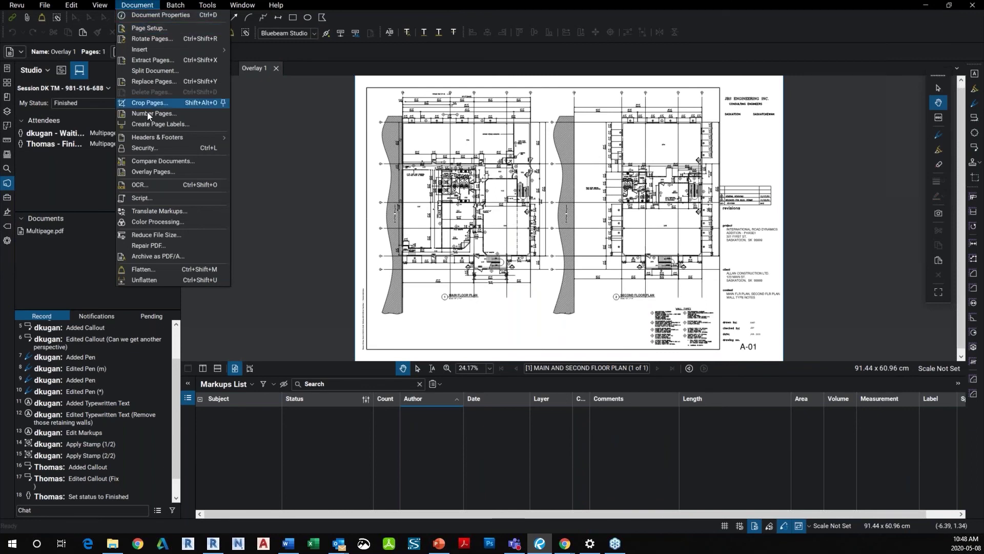
{"action": "left_click", "coordinate": [159, 162]}
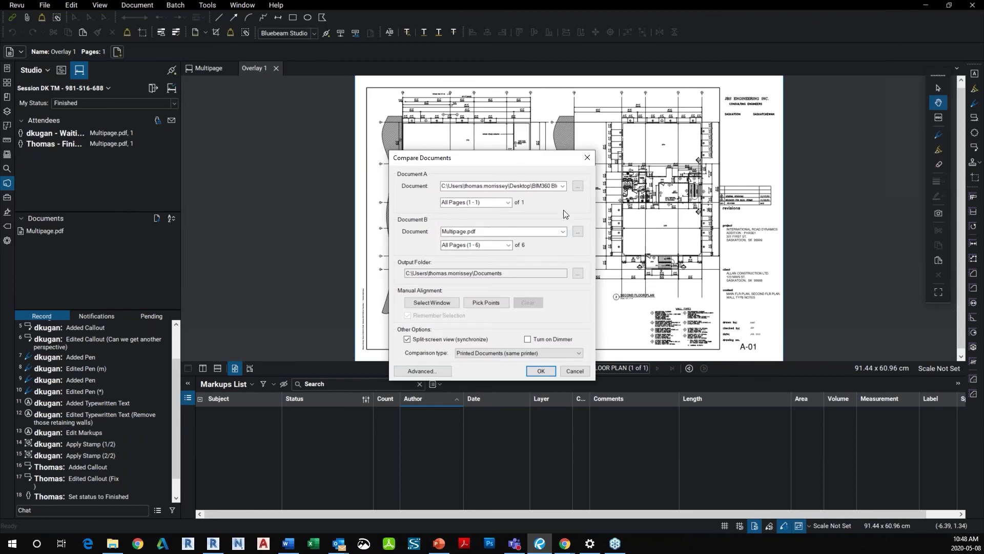
{"action": "left_click", "coordinate": [578, 187]}
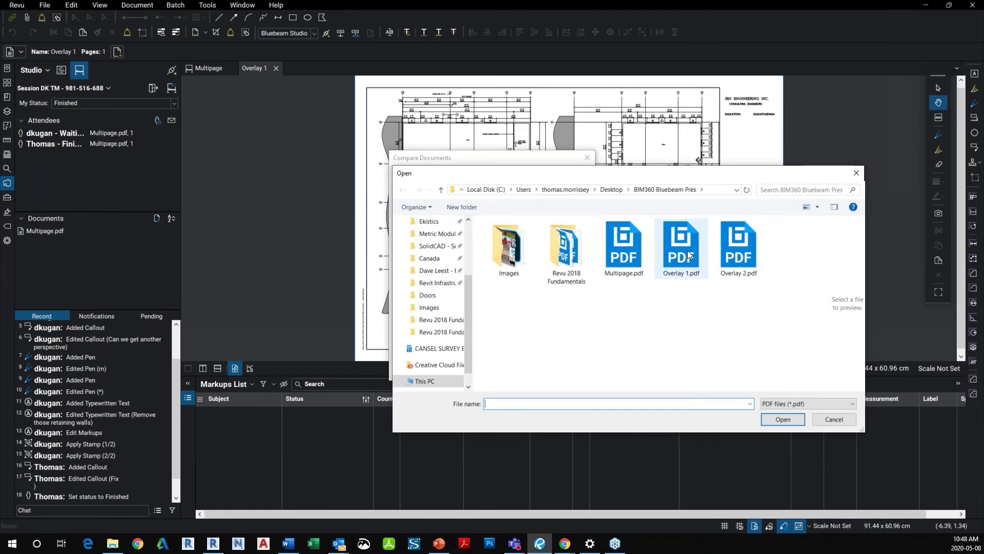
{"action": "left_click", "coordinate": [689, 255]}
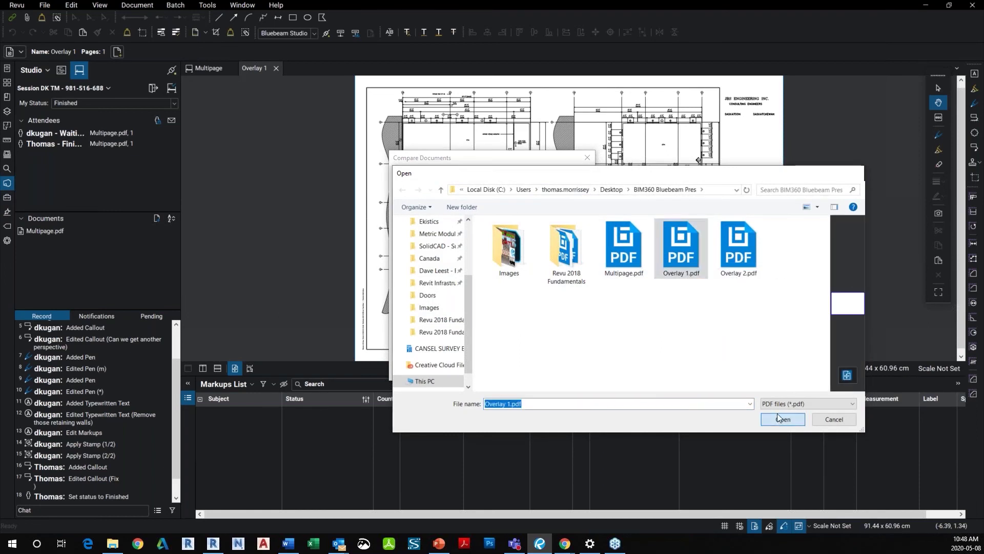
{"action": "left_click", "coordinate": [778, 418]}
{"action": "left_click", "coordinate": [579, 234]}
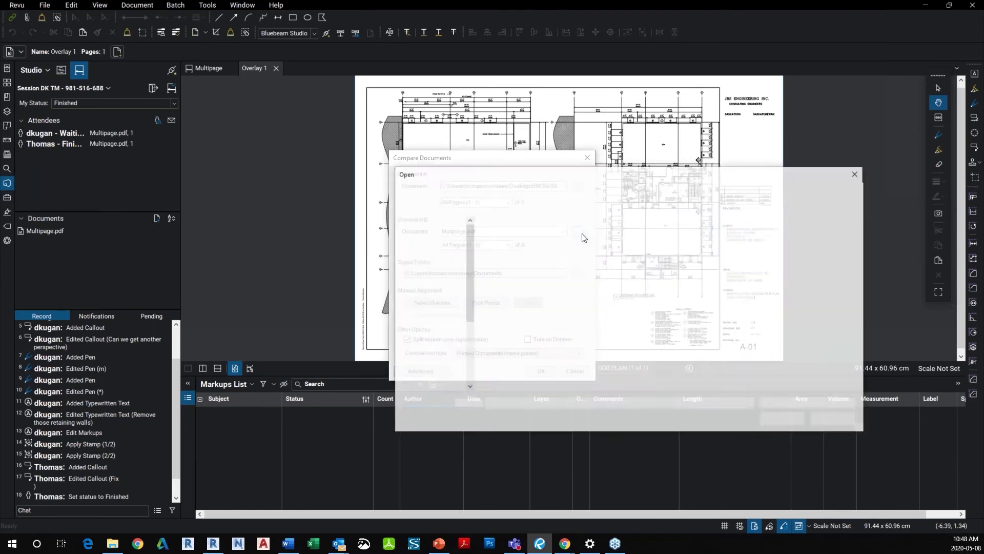
{"action": "left_click", "coordinate": [736, 251]}
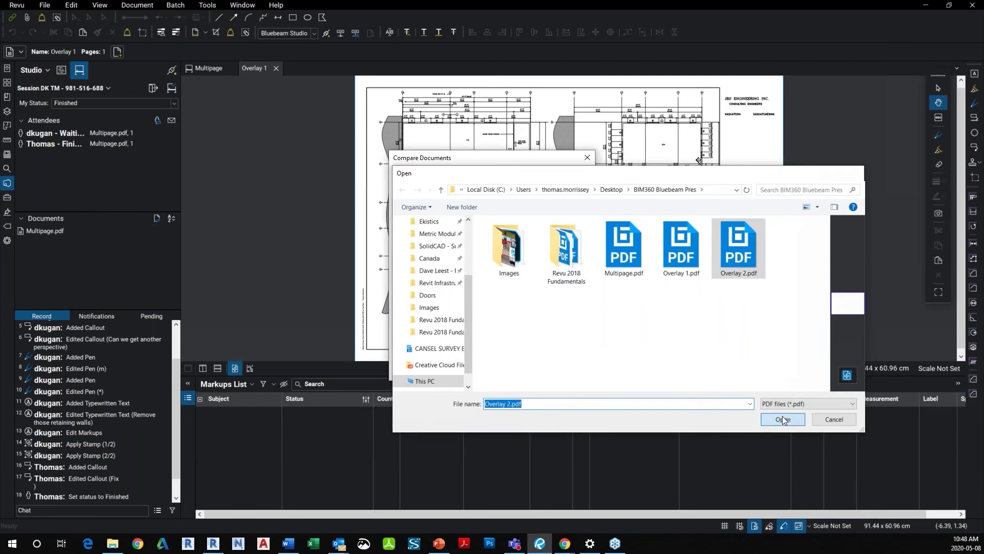
{"action": "left_click", "coordinate": [782, 418]}
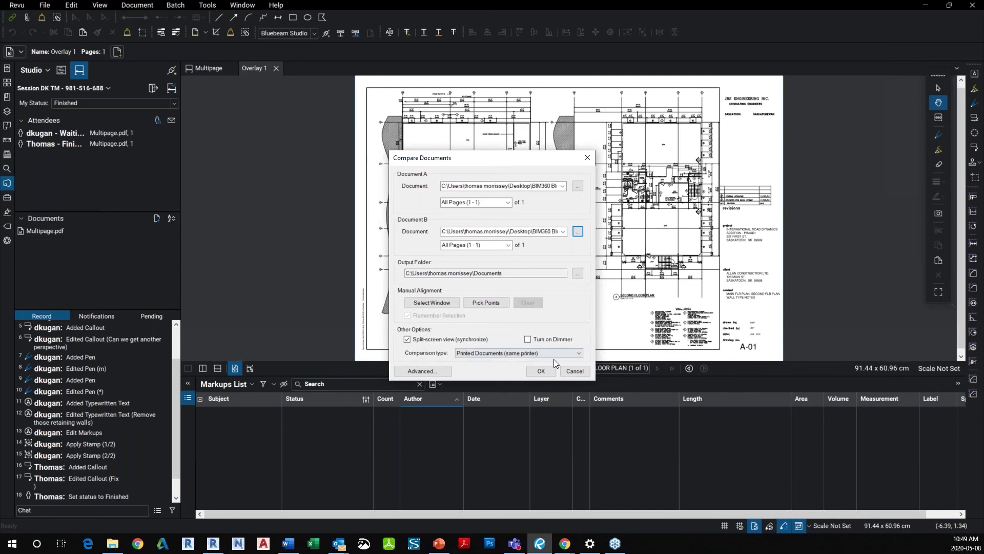
{"action": "left_click", "coordinate": [542, 369]}
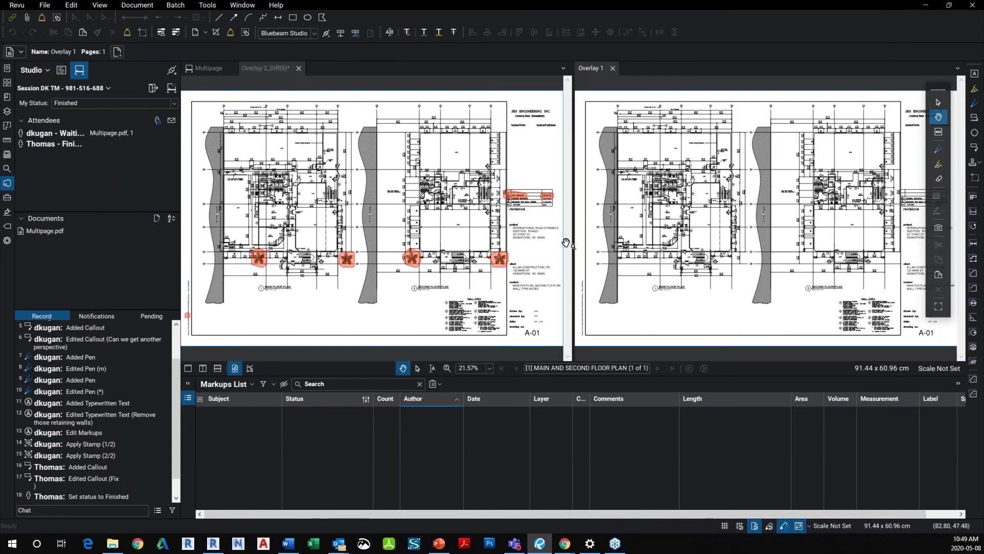
- Examine the clouded differences on the main and second floor plans against the original drawing beside them
{"action": "left_click", "coordinate": [253, 264]}
{"action": "scroll", "coordinate": [253, 264], "scroll_direction": "up", "scroll_amount": 5}
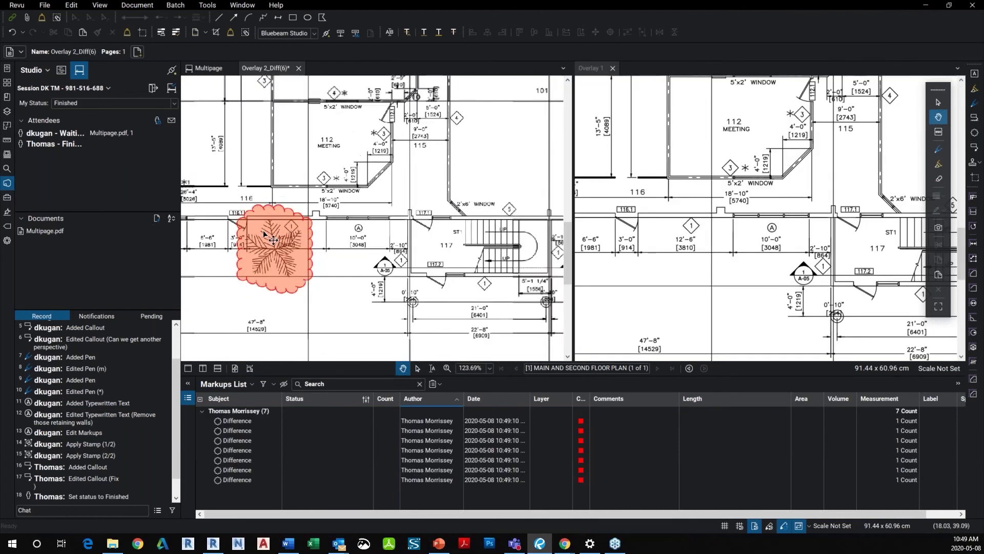
{"action": "scroll", "coordinate": [264, 234], "scroll_direction": "down", "scroll_amount": 6}
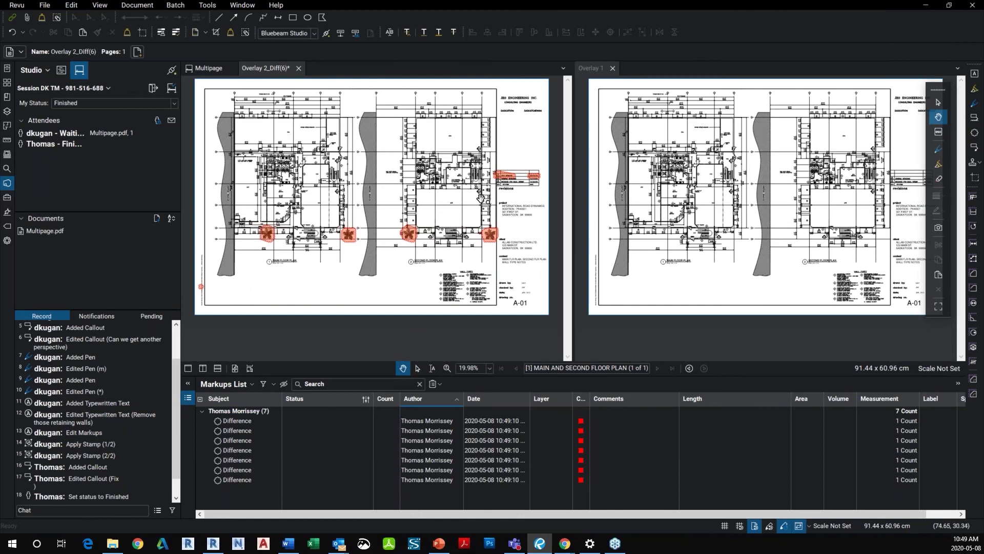
{"action": "scroll", "coordinate": [464, 208], "scroll_direction": "up", "scroll_amount": 4}
{"action": "scroll", "coordinate": [464, 207], "scroll_direction": "down", "scroll_amount": 3}
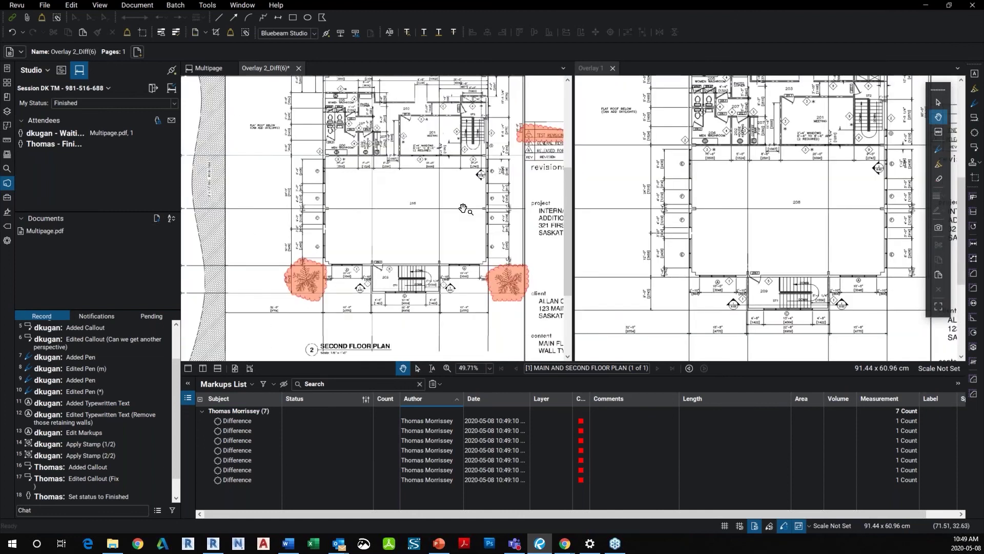
{"action": "scroll", "coordinate": [457, 195], "scroll_direction": "up", "scroll_amount": 2}
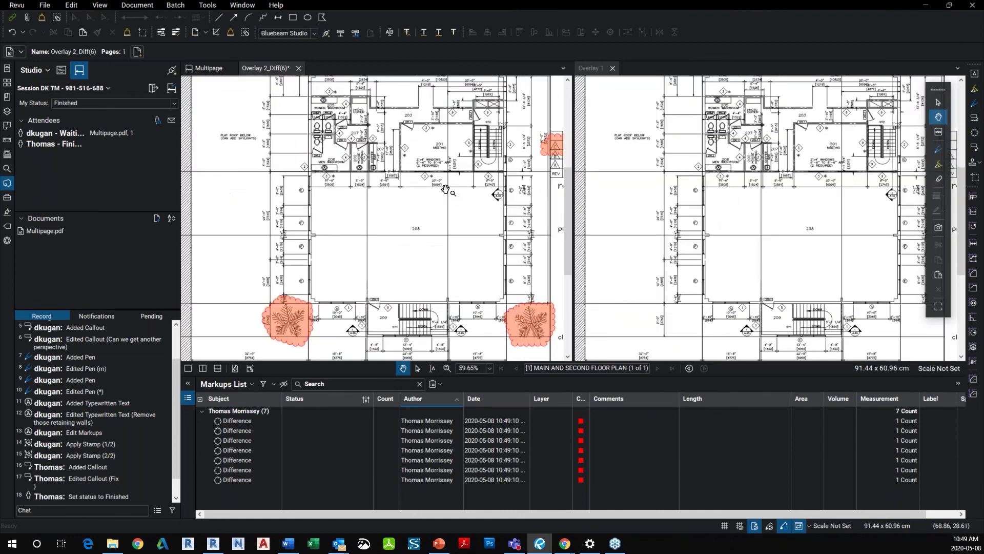
- Examine the clouded tree symbols near the lower edges of both floor plans against Overlay 1 beside them
{"action": "scroll", "coordinate": [485, 249], "scroll_direction": "down", "scroll_amount": 2}
{"action": "scroll", "coordinate": [486, 250], "scroll_direction": "up", "scroll_amount": 3}
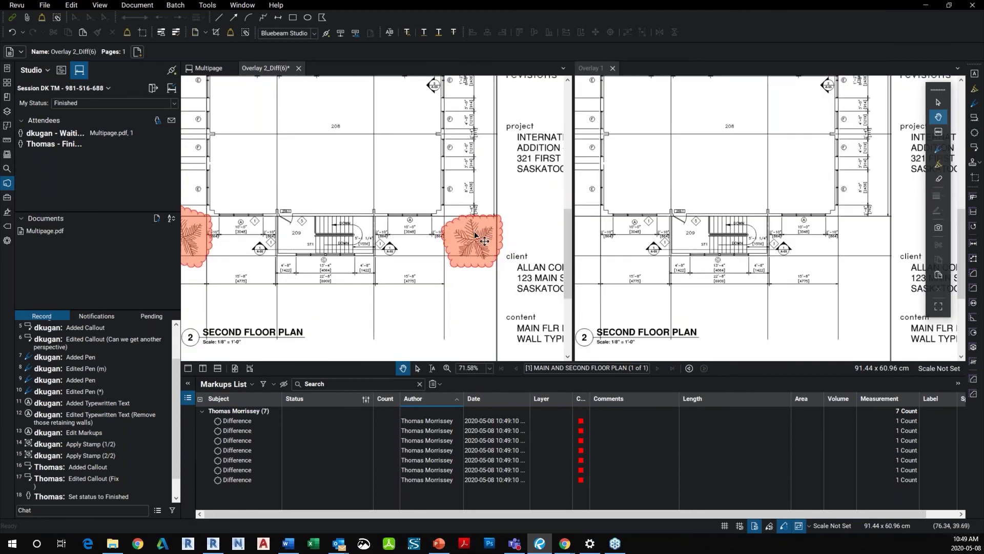
{"action": "scroll", "coordinate": [477, 205], "scroll_direction": "down", "scroll_amount": 3}
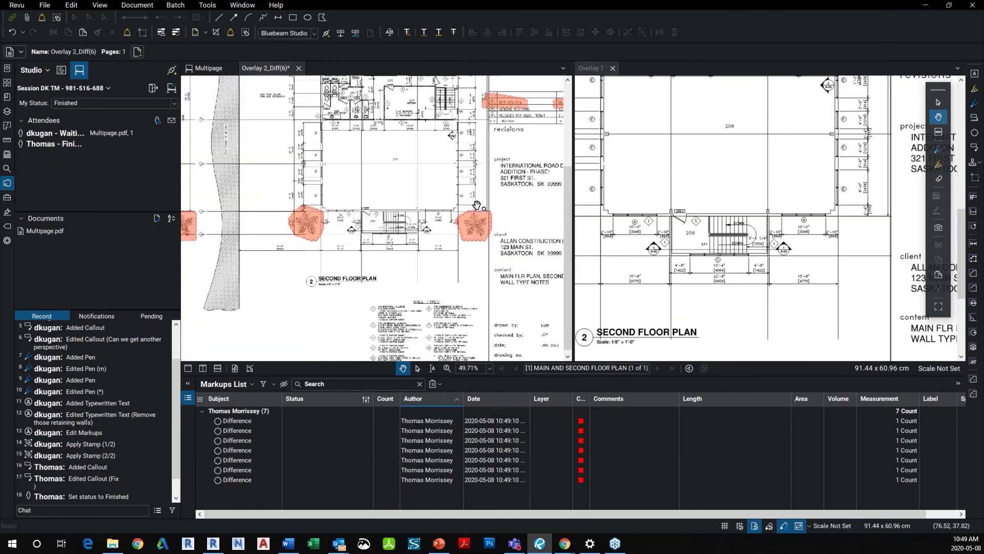
{"action": "scroll", "coordinate": [467, 223], "scroll_direction": "up", "scroll_amount": 3}
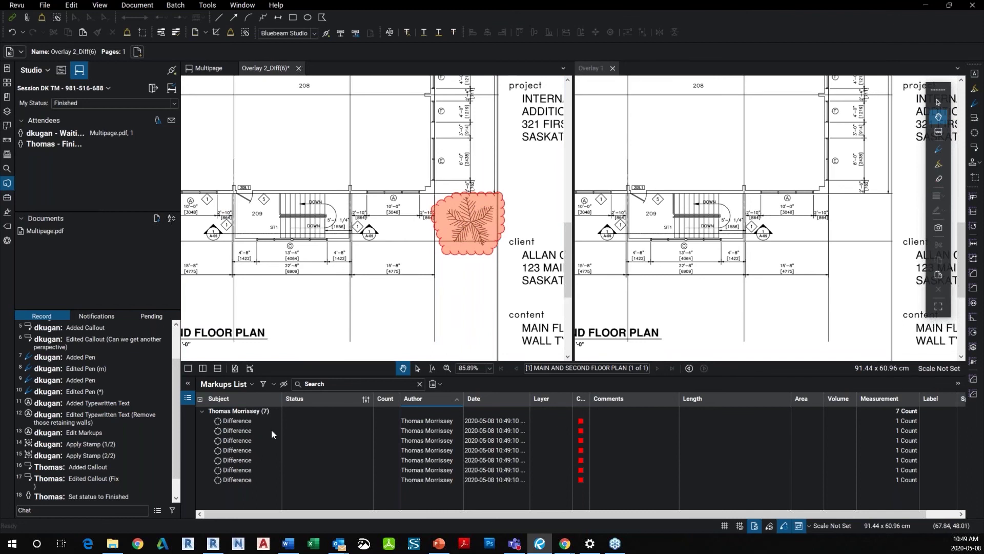
{"action": "scroll", "coordinate": [493, 233], "scroll_direction": "down", "scroll_amount": 1}
{"action": "scroll", "coordinate": [494, 233], "scroll_direction": "down", "scroll_amount": 7}
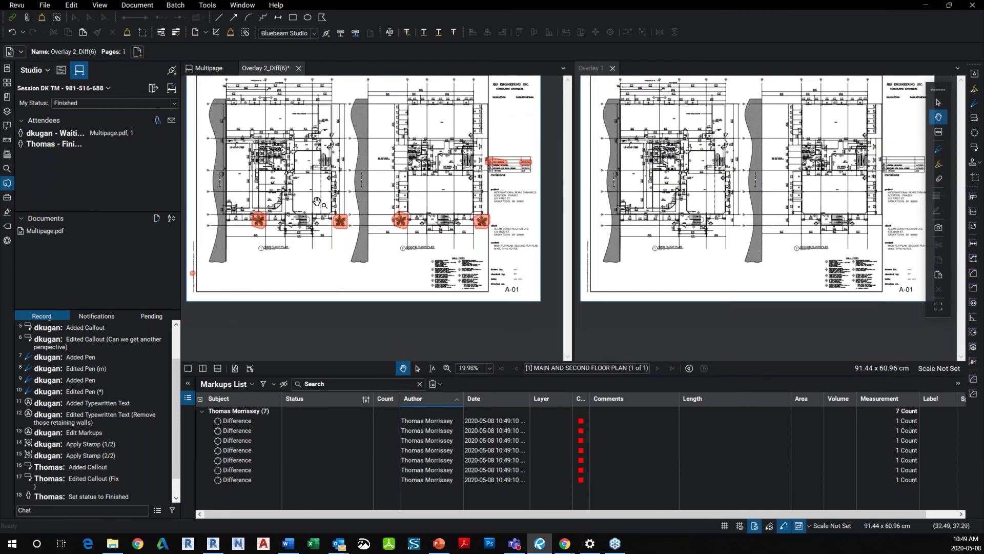
{"action": "scroll", "coordinate": [248, 231], "scroll_direction": "up", "scroll_amount": 3}
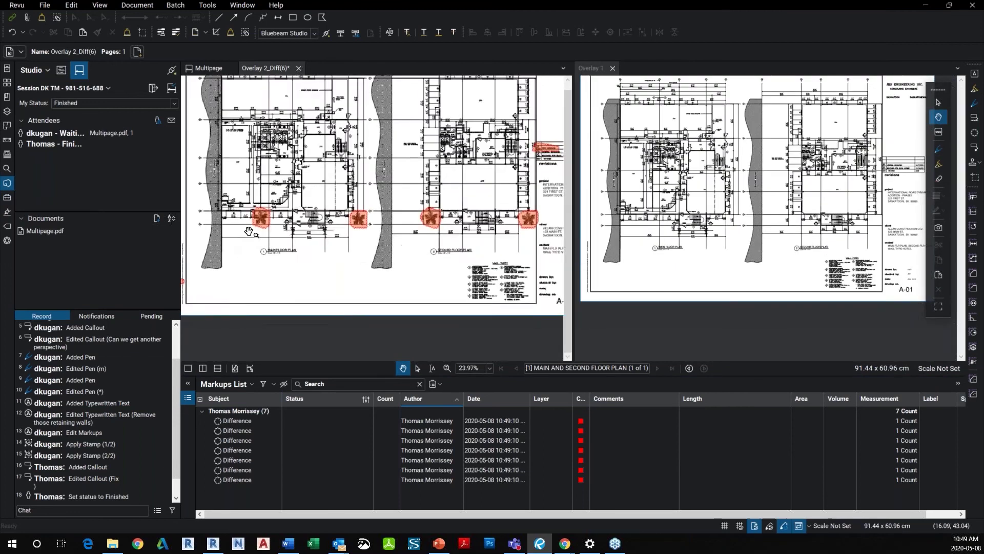
{"action": "scroll", "coordinate": [273, 234], "scroll_direction": "down", "scroll_amount": 2}
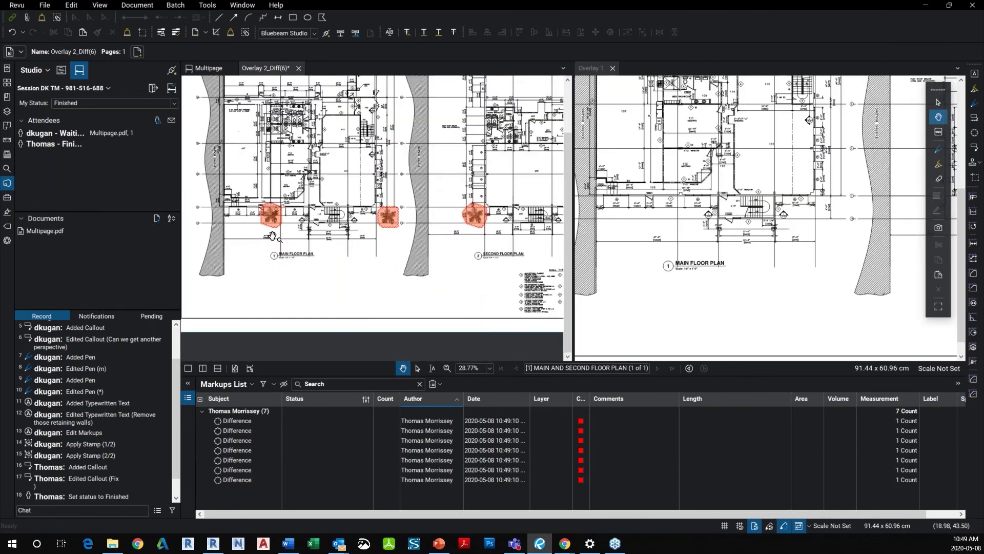
- Locate the third Difference entry of the Markups List on the main floor plan and inspect its surroundings
{"action": "left_click", "coordinate": [241, 433]}
{"action": "left_click", "coordinate": [232, 440]}
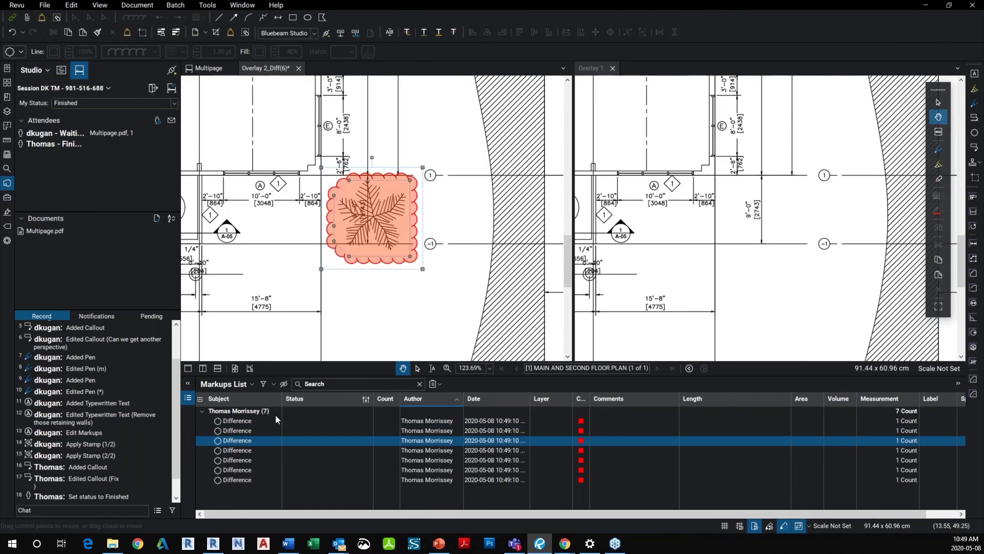
{"action": "scroll", "coordinate": [360, 281], "scroll_direction": "down", "scroll_amount": 2}
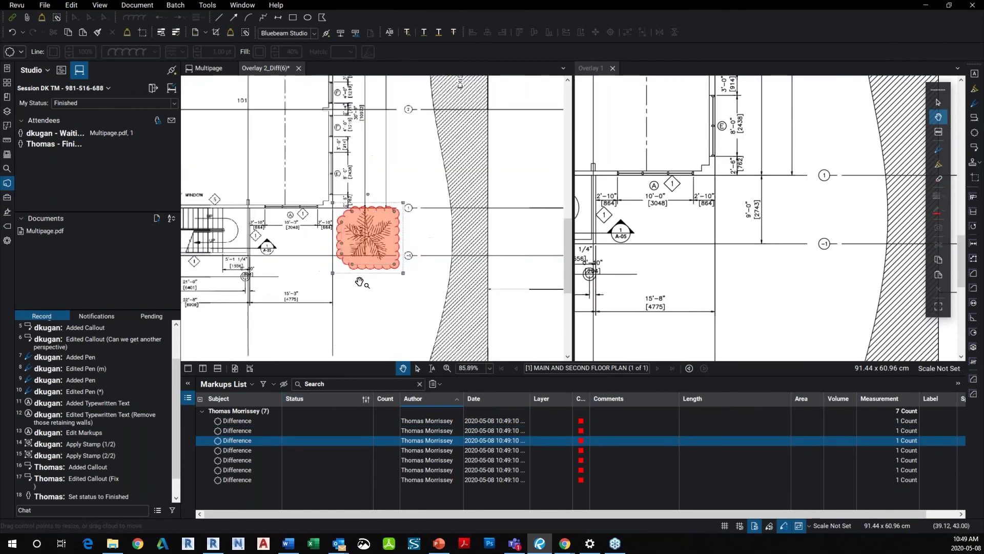
{"action": "scroll", "coordinate": [360, 281], "scroll_direction": "down", "scroll_amount": 5}
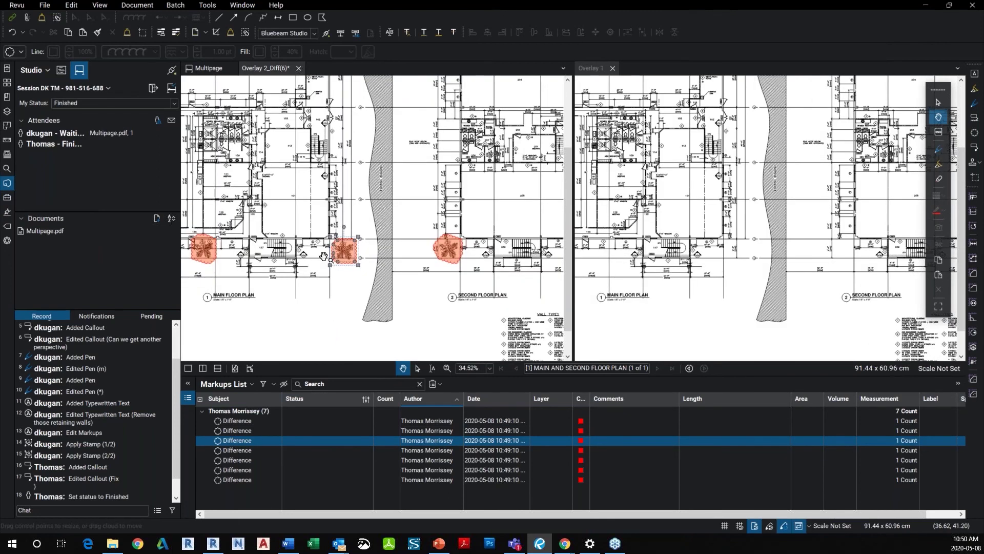
- Examine the clouded TEST REVISION row and its date in the revisions table against the table in Overlay 1
{"action": "scroll", "coordinate": [366, 221], "scroll_direction": "down", "scroll_amount": 4}
{"action": "scroll", "coordinate": [454, 215], "scroll_direction": "up", "scroll_amount": 10}
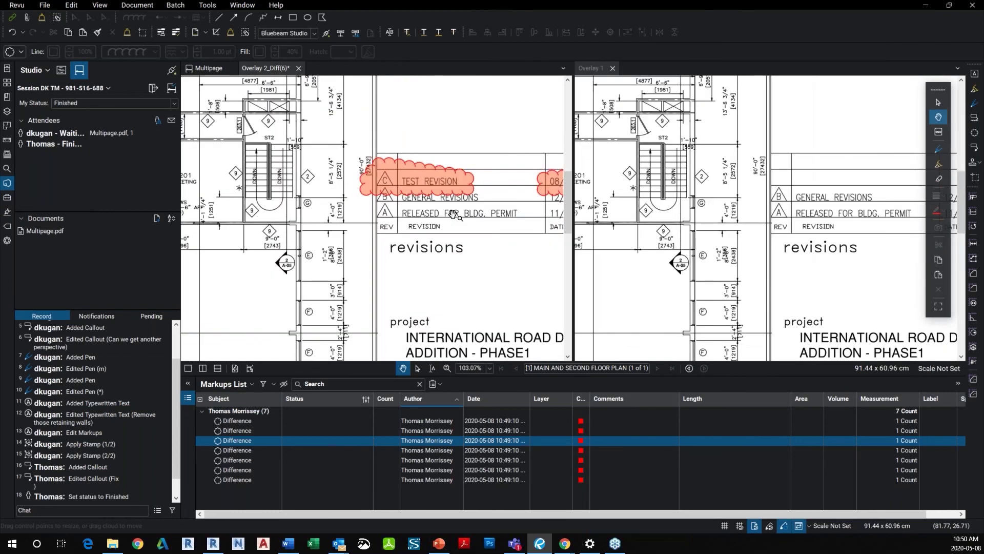
{"action": "scroll", "coordinate": [454, 215], "scroll_direction": "down", "scroll_amount": 6}
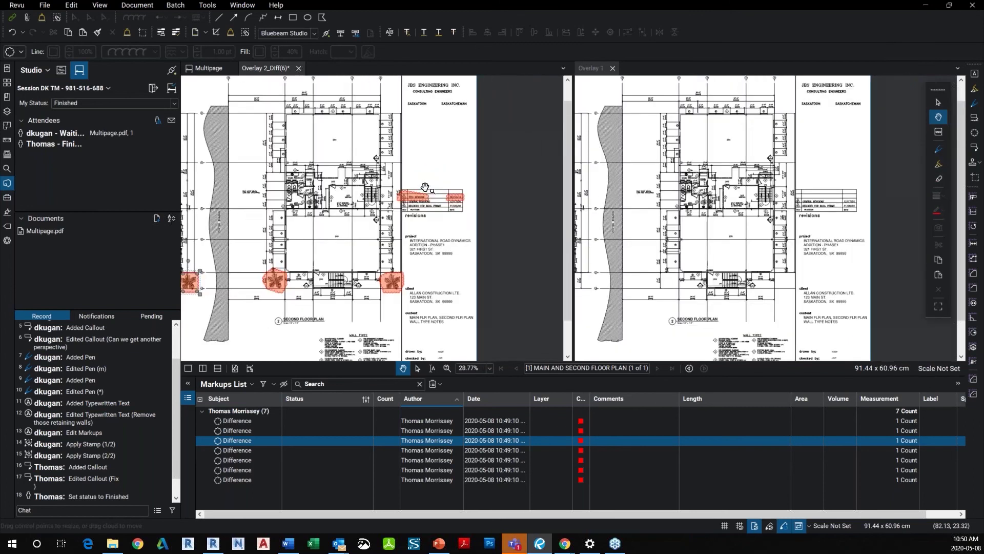
{"action": "scroll", "coordinate": [401, 202], "scroll_direction": "up", "scroll_amount": 3}
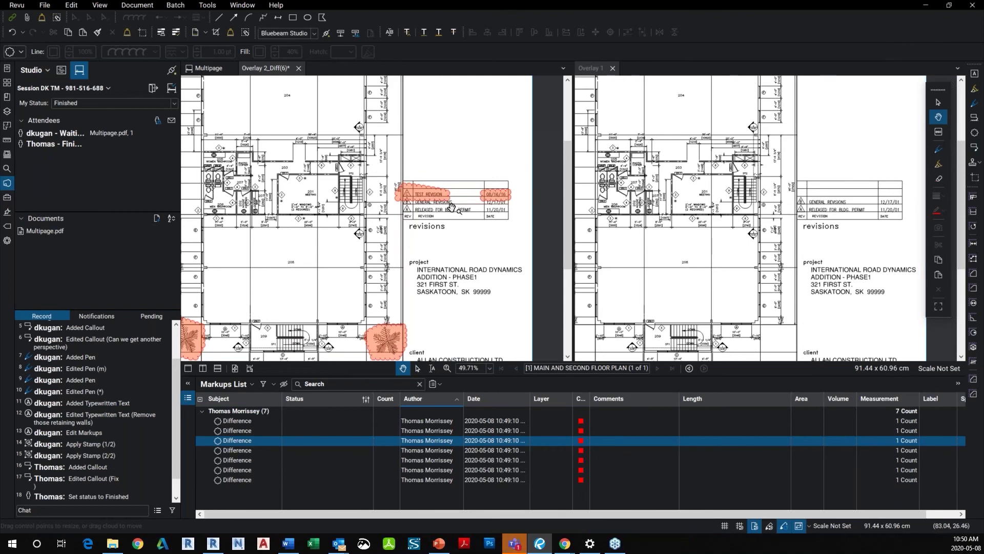
{"action": "scroll", "coordinate": [451, 208], "scroll_direction": "up", "scroll_amount": 4}
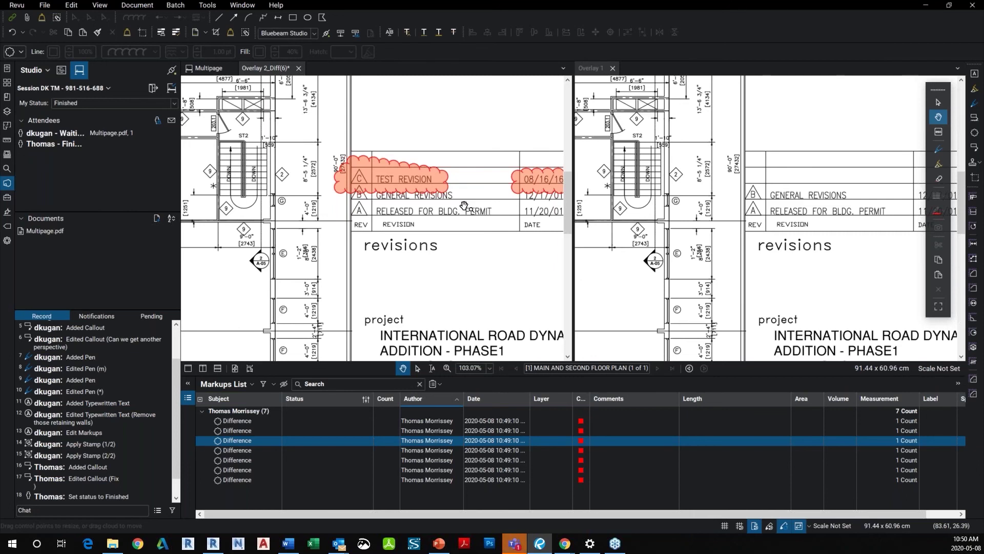
{"action": "scroll", "coordinate": [464, 207], "scroll_direction": "down", "scroll_amount": 6}
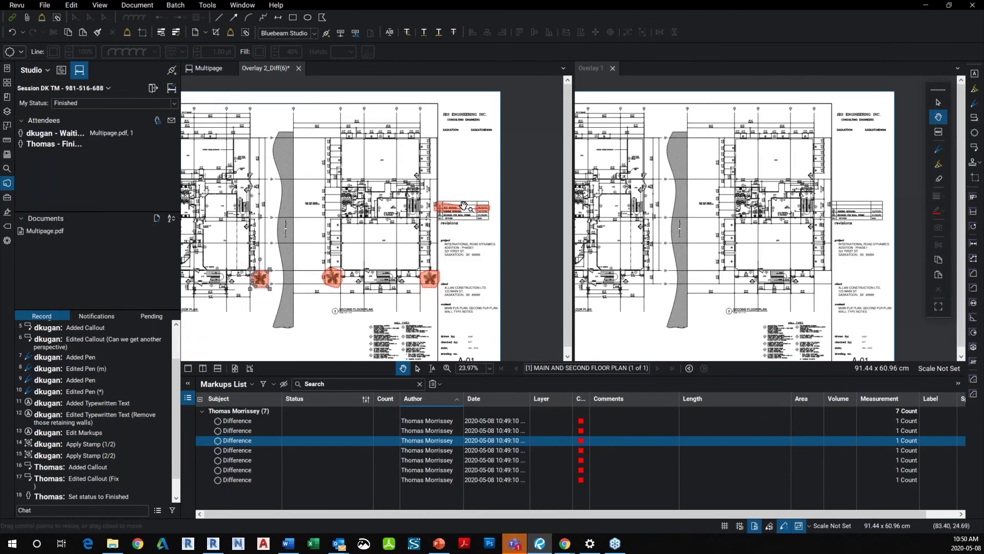
{"action": "scroll", "coordinate": [392, 229], "scroll_direction": "down", "scroll_amount": 1}
{"action": "scroll", "coordinate": [391, 229], "scroll_direction": "down", "scroll_amount": 2}
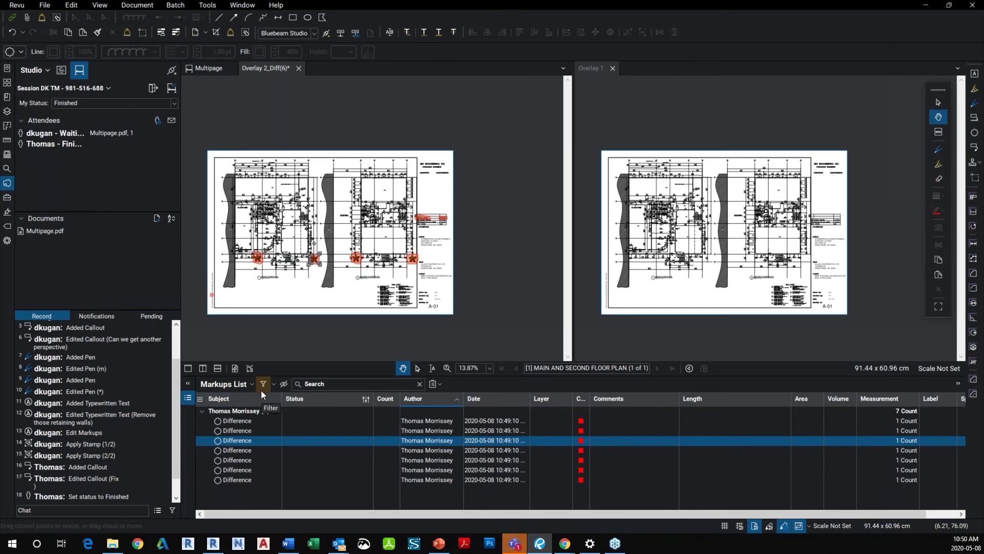
- Look at the Markups List's import and export options for markups, and deselect the selected difference
{"action": "left_click", "coordinate": [248, 386]}
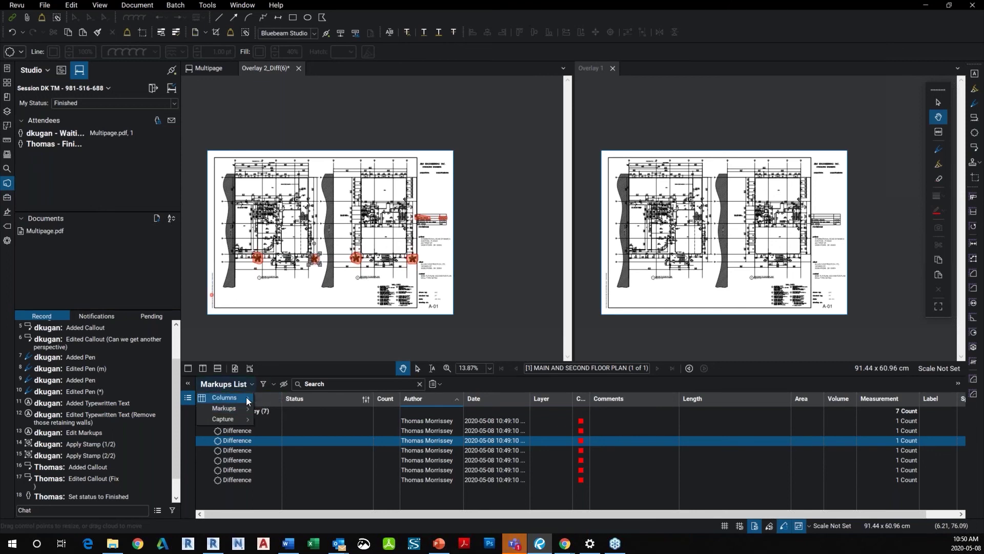
{"action": "mouse_move", "coordinate": [246, 408]}
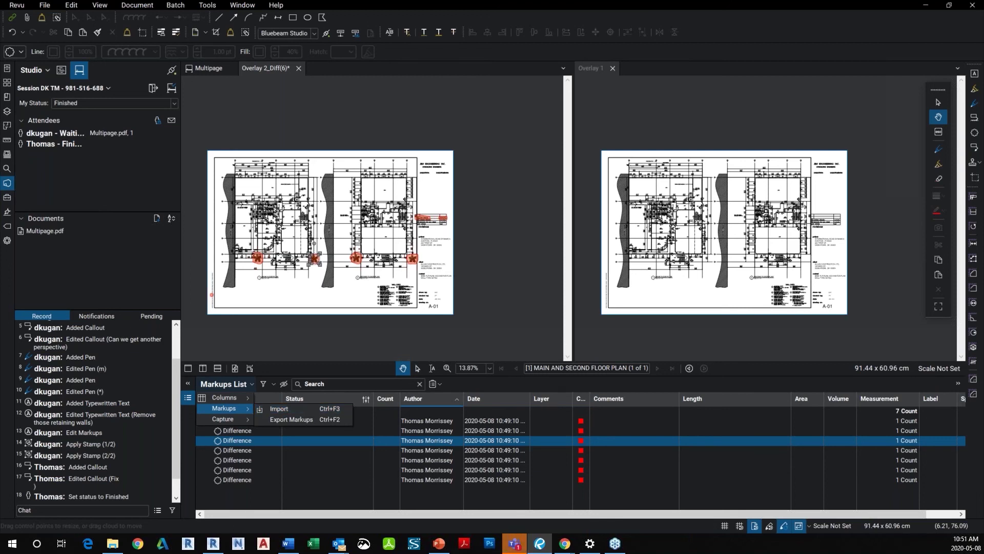
{"action": "left_click", "coordinate": [539, 237]}
{"action": "left_click", "coordinate": [539, 236]}
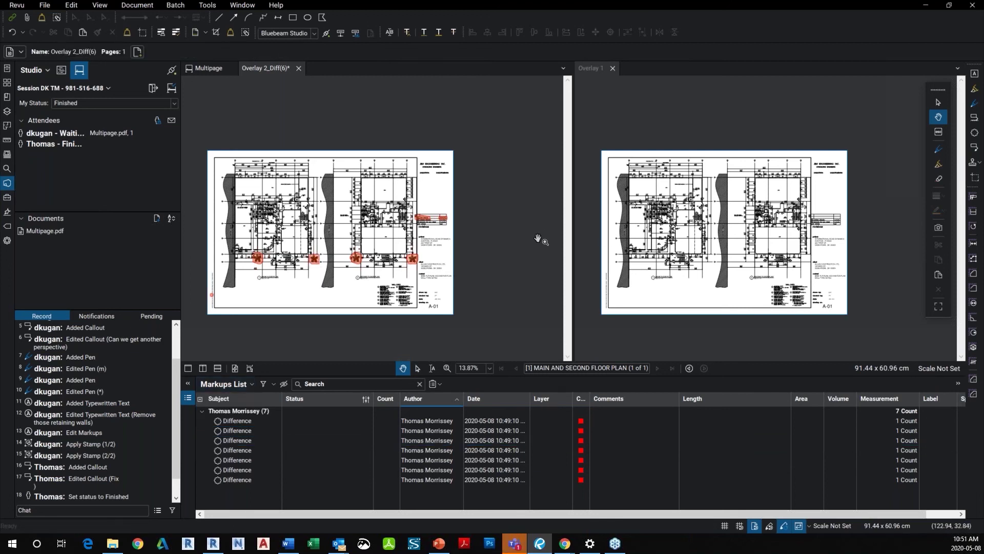
- Switch to BIM 360 in the browser and start adding a new project in Account Admin
{"action": "left_click", "coordinate": [936, 5]}
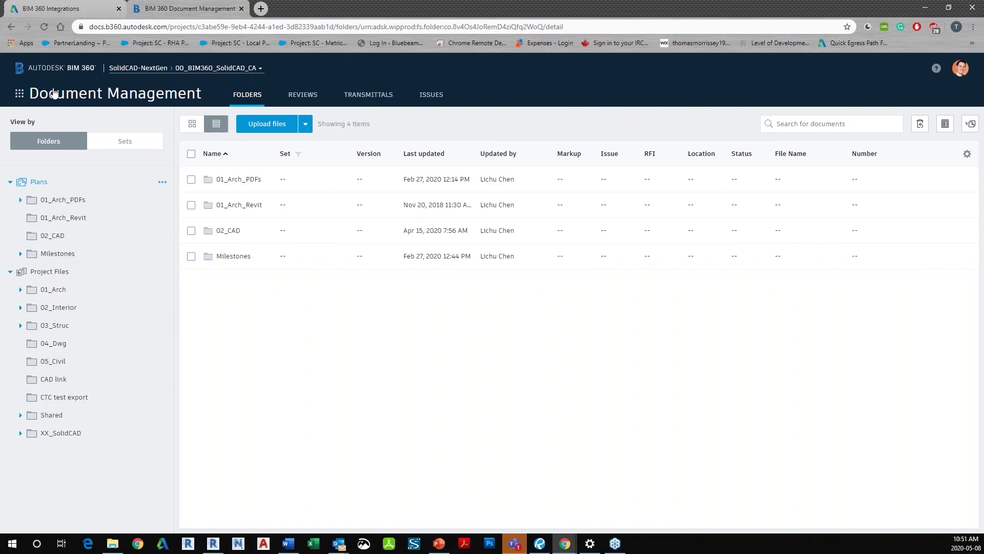
{"action": "left_click", "coordinate": [23, 95]}
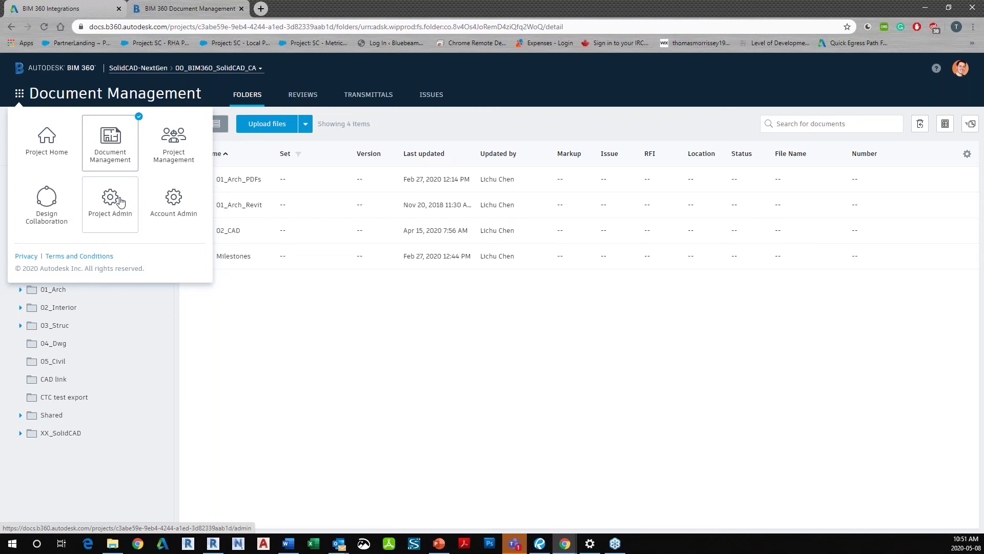
{"action": "left_click", "coordinate": [157, 203]}
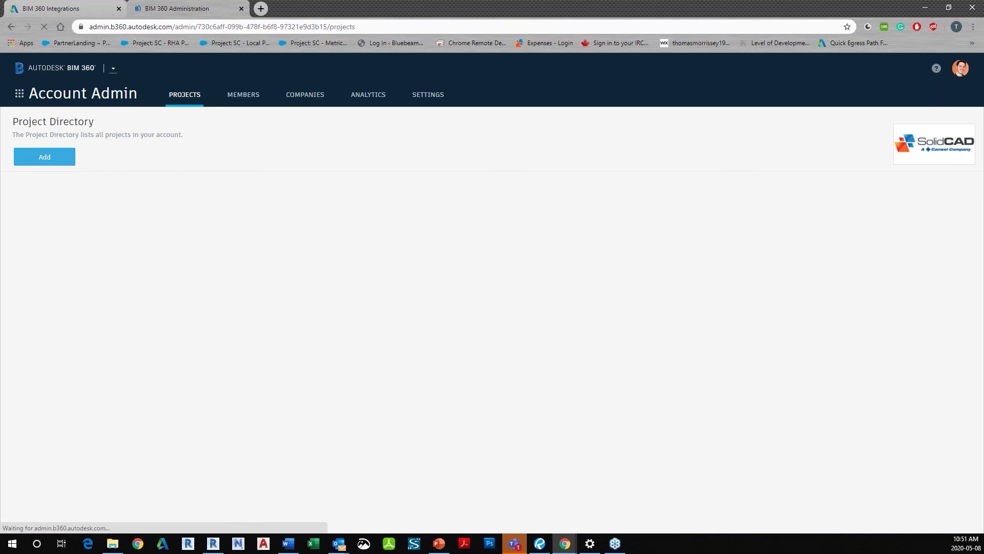
{"action": "left_click", "coordinate": [69, 162]}
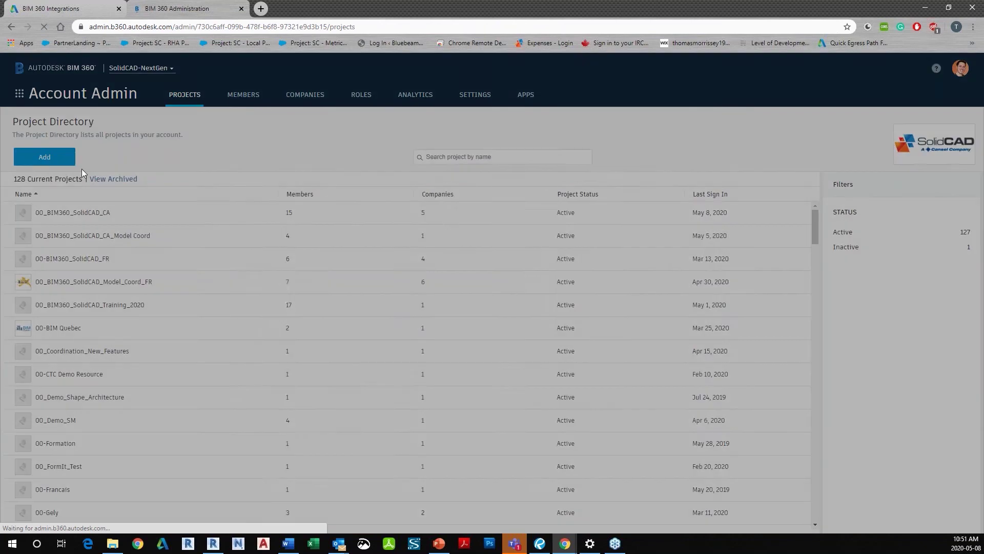
- Review the fields of the Create Project Profile form, from the project name through the business unit
{"action": "scroll", "coordinate": [640, 262], "scroll_direction": "down", "scroll_amount": 1}
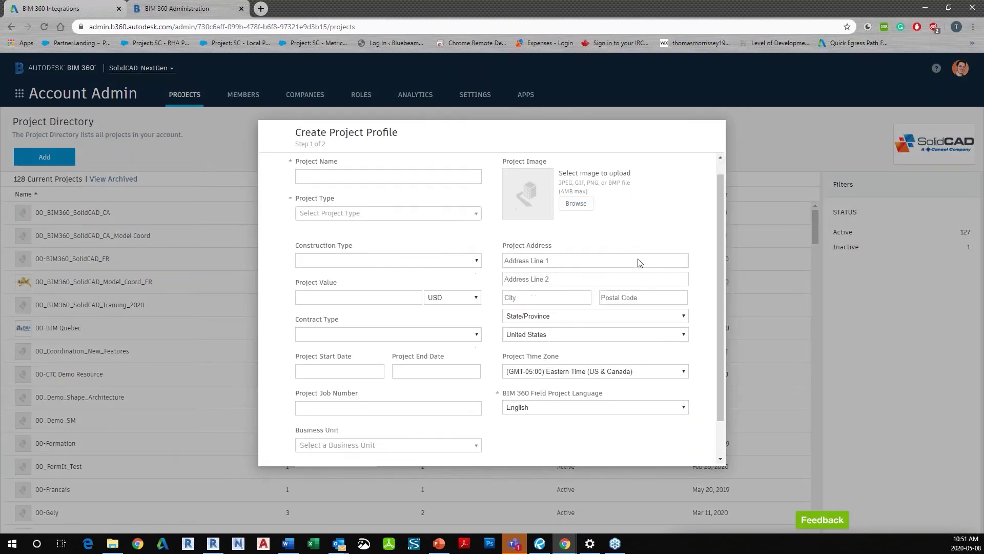
{"action": "scroll", "coordinate": [637, 280], "scroll_direction": "down", "scroll_amount": 1}
{"action": "scroll", "coordinate": [635, 281], "scroll_direction": "up", "scroll_amount": 1}
{"action": "scroll", "coordinate": [615, 286], "scroll_direction": "down", "scroll_amount": 1}
{"action": "scroll", "coordinate": [601, 291], "scroll_direction": "up", "scroll_amount": 1}
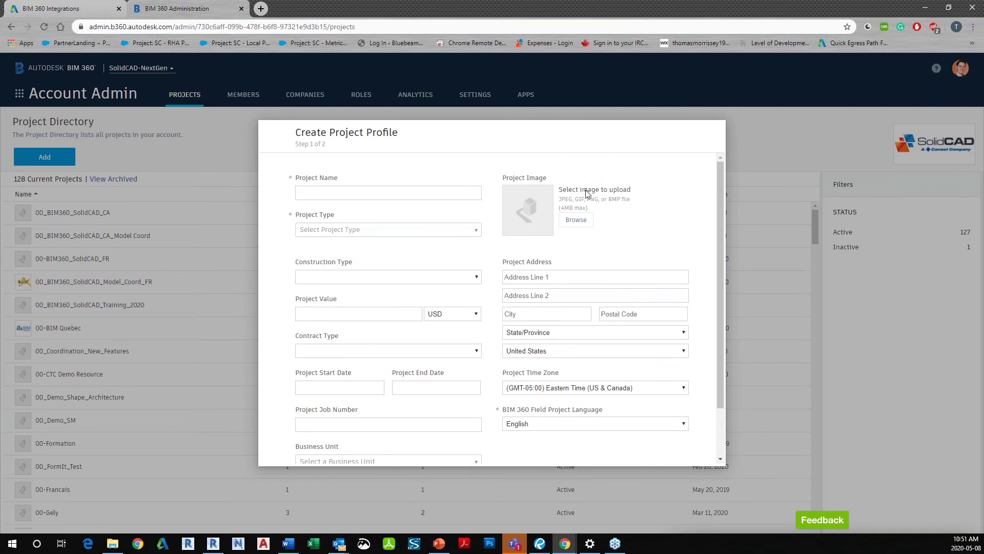
{"action": "scroll", "coordinate": [599, 211], "scroll_direction": "down", "scroll_amount": 1}
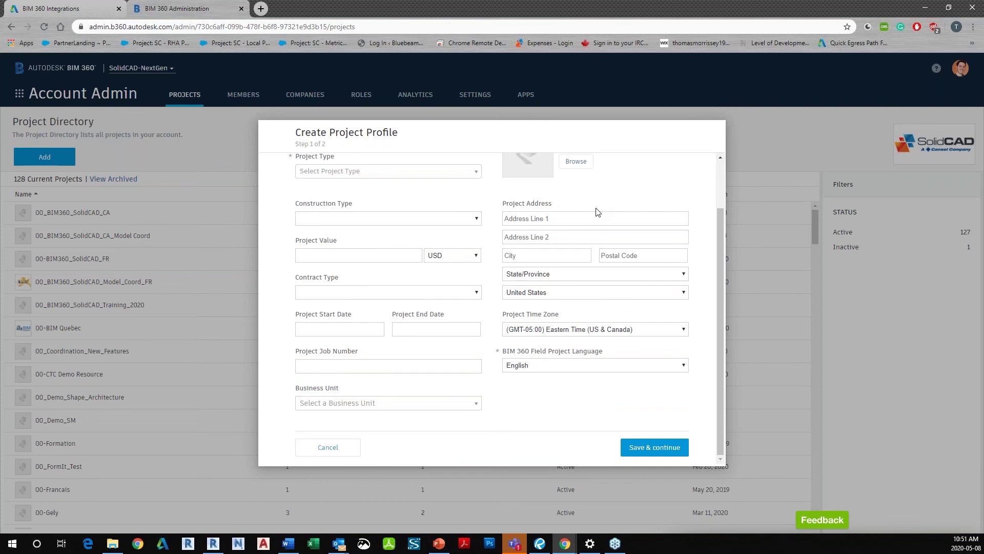
{"action": "scroll", "coordinate": [598, 211], "scroll_direction": "up", "scroll_amount": 1}
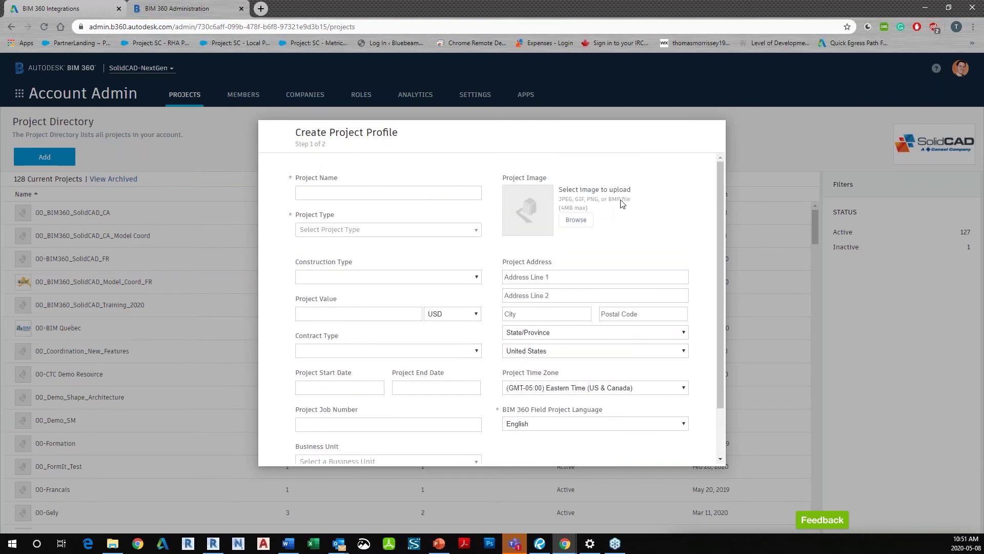
{"action": "scroll", "coordinate": [661, 235], "scroll_direction": "down", "scroll_amount": 1}
{"action": "scroll", "coordinate": [647, 234], "scroll_direction": "up", "scroll_amount": 1}
- Check the BIM 360 drive and its SolidCAD-NextGen hub in File Explorer, and close the window
{"action": "left_click", "coordinate": [114, 543]}
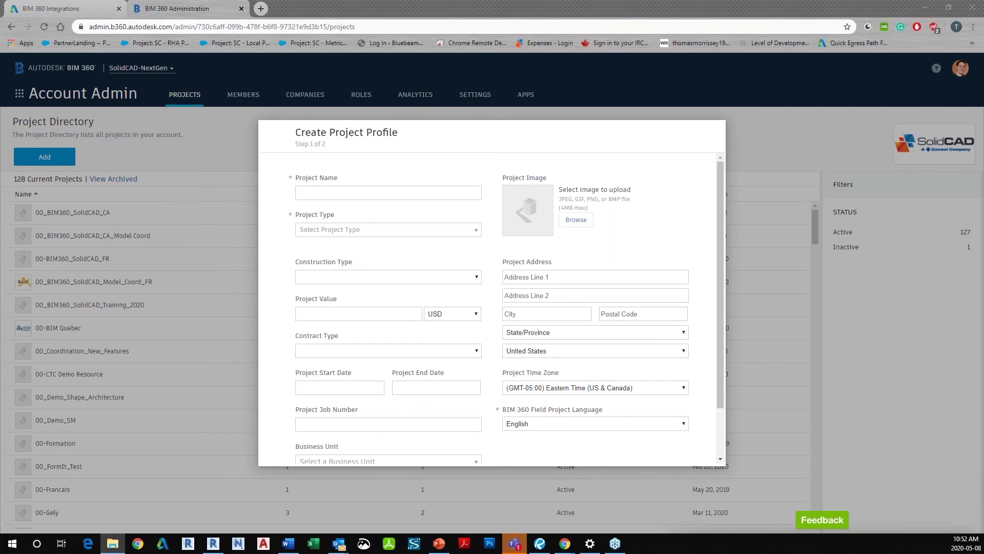
{"action": "left_click_drag", "start_coordinate": [544, 553], "coordinate": [500, 121]}
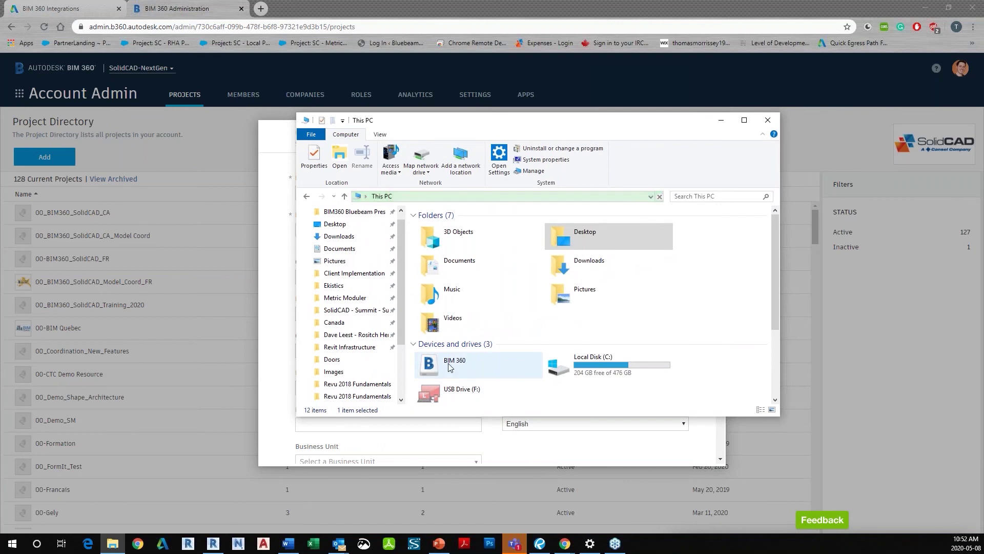
{"action": "double_click", "coordinate": [452, 365]}
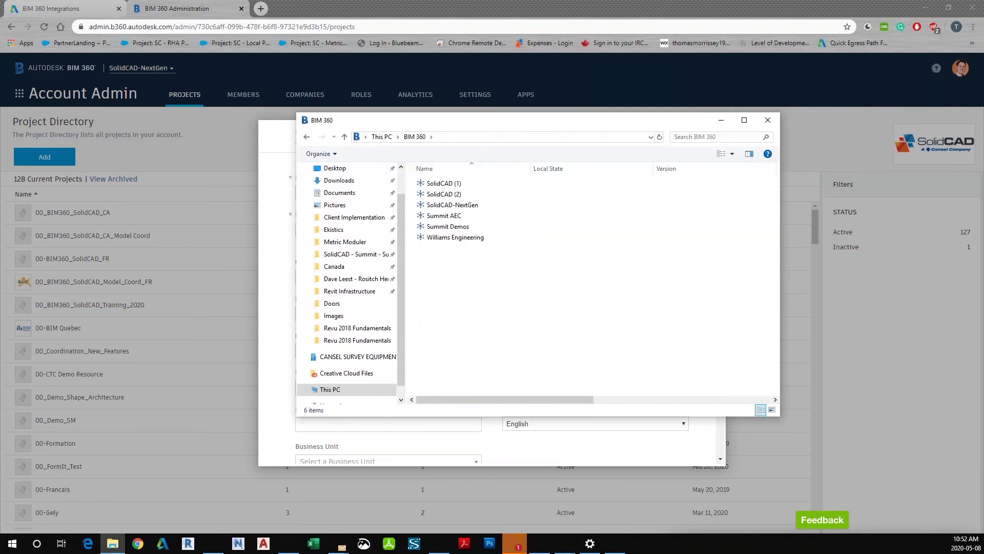
{"action": "double_click", "coordinate": [453, 205]}
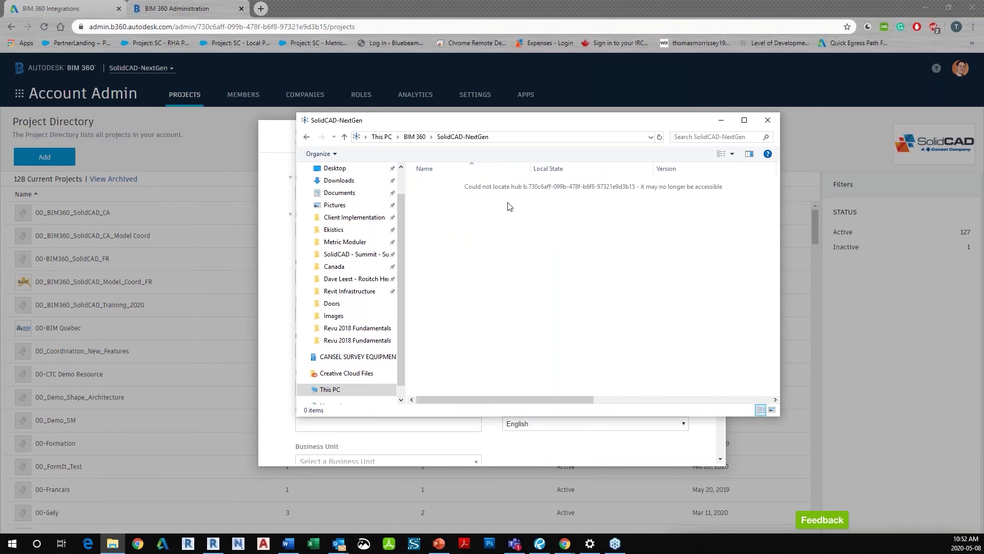
{"action": "left_click", "coordinate": [309, 137]}
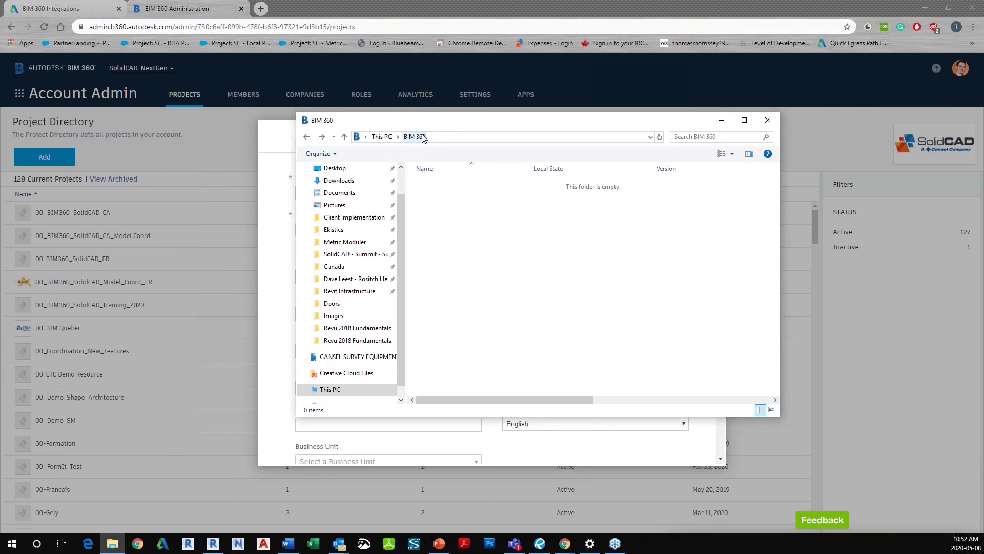
{"action": "left_click", "coordinate": [383, 137]}
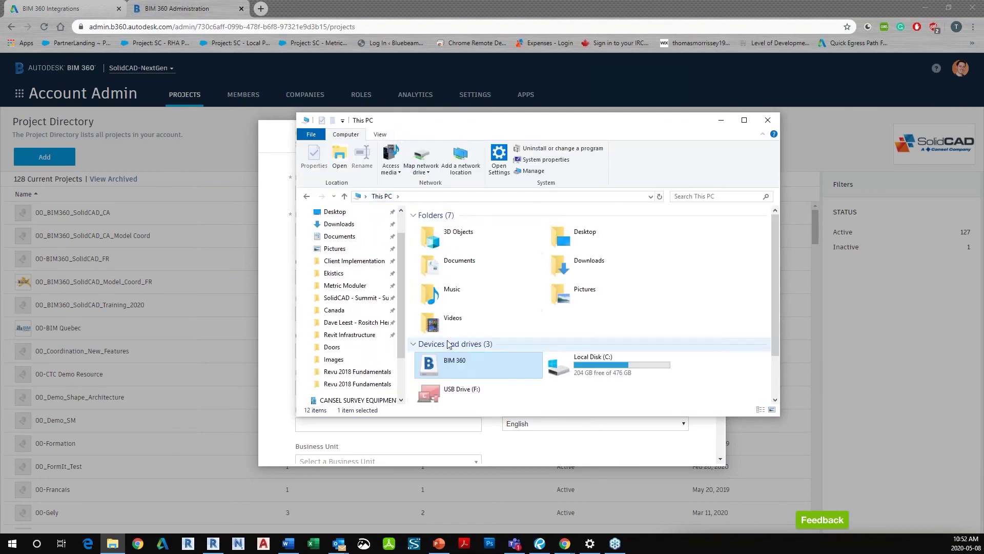
{"action": "double_click", "coordinate": [444, 365]}
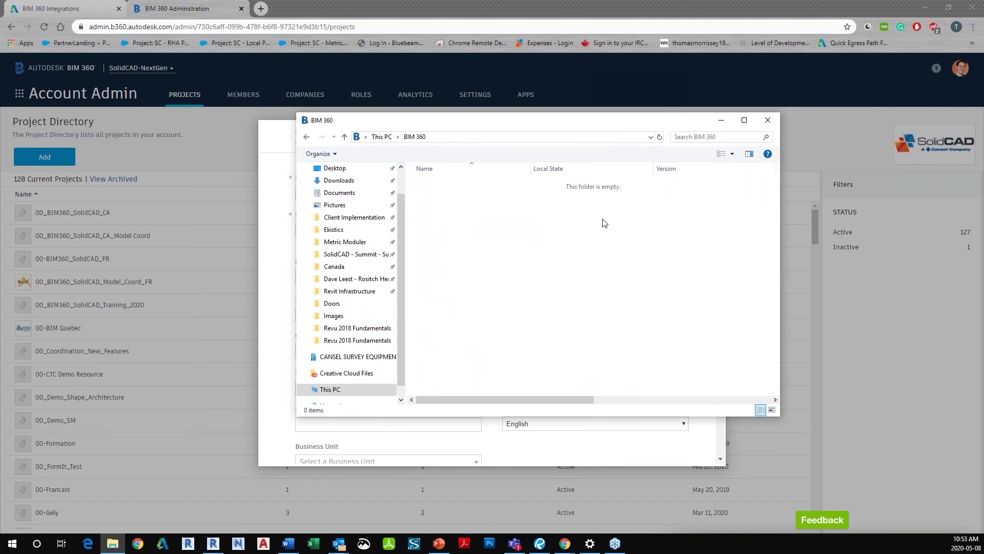
{"action": "left_click", "coordinate": [768, 121]}
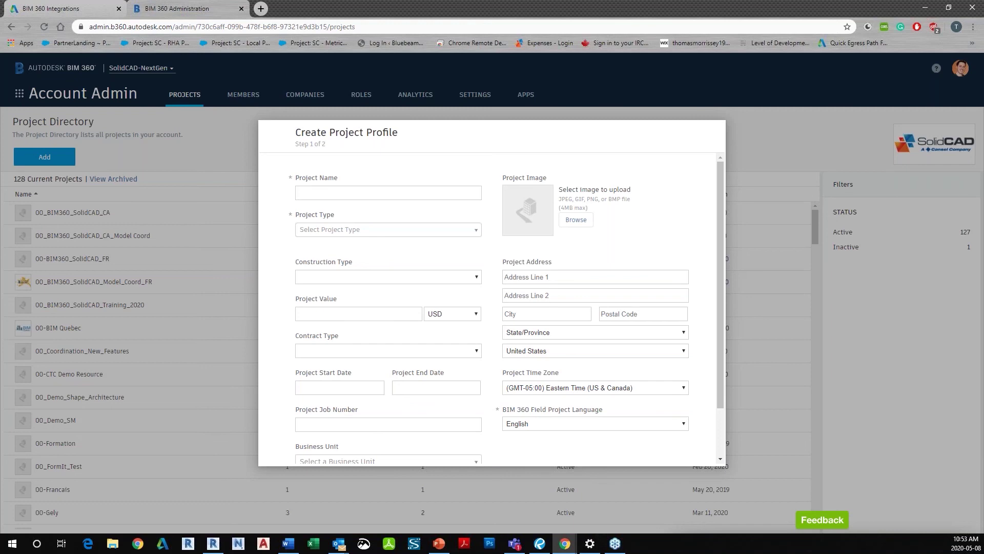
- Switch to PowerPoint, start the slide show and advance to the Contact Us slide
{"action": "key", "text": "alt+Tab"}
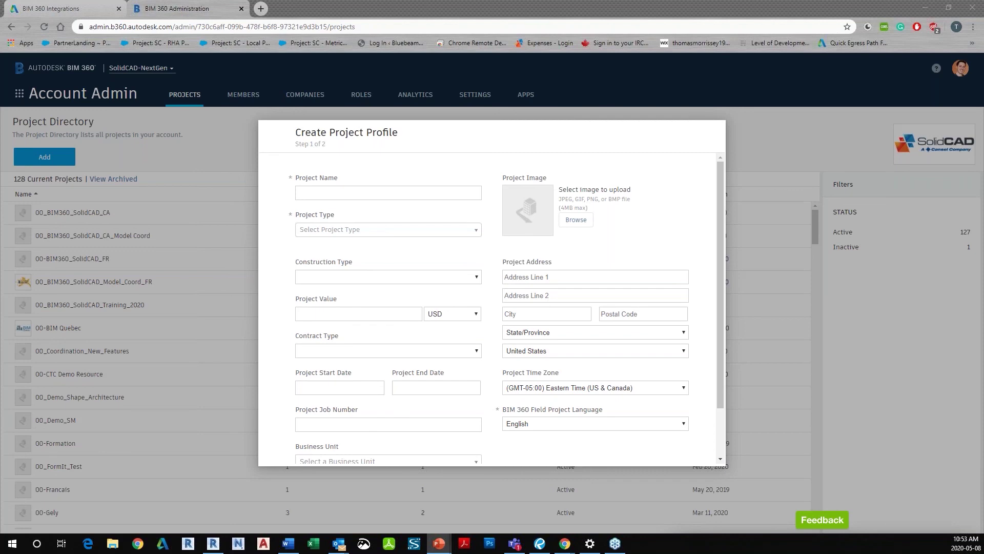
{"action": "key", "text": "F5"}
{"action": "left_click", "coordinate": [384, 285]}
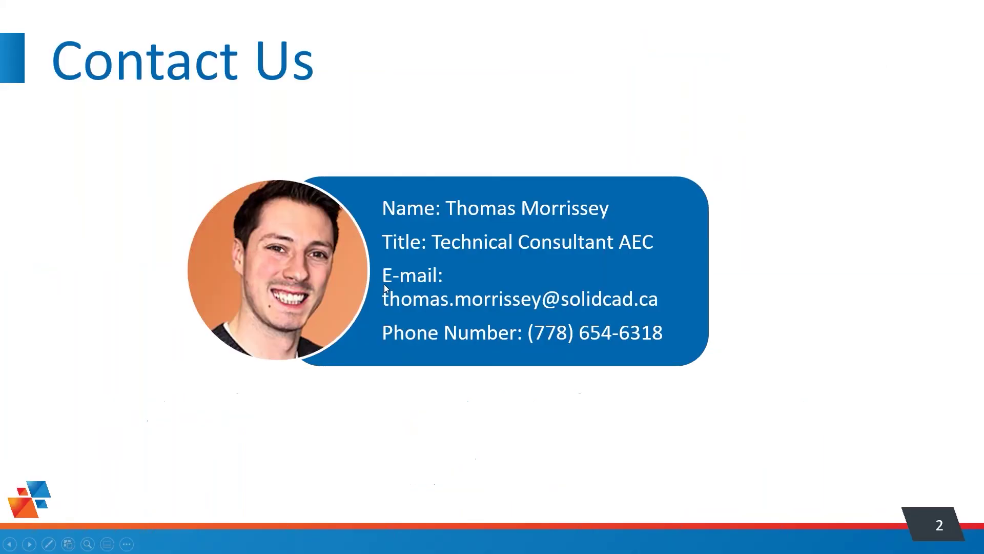